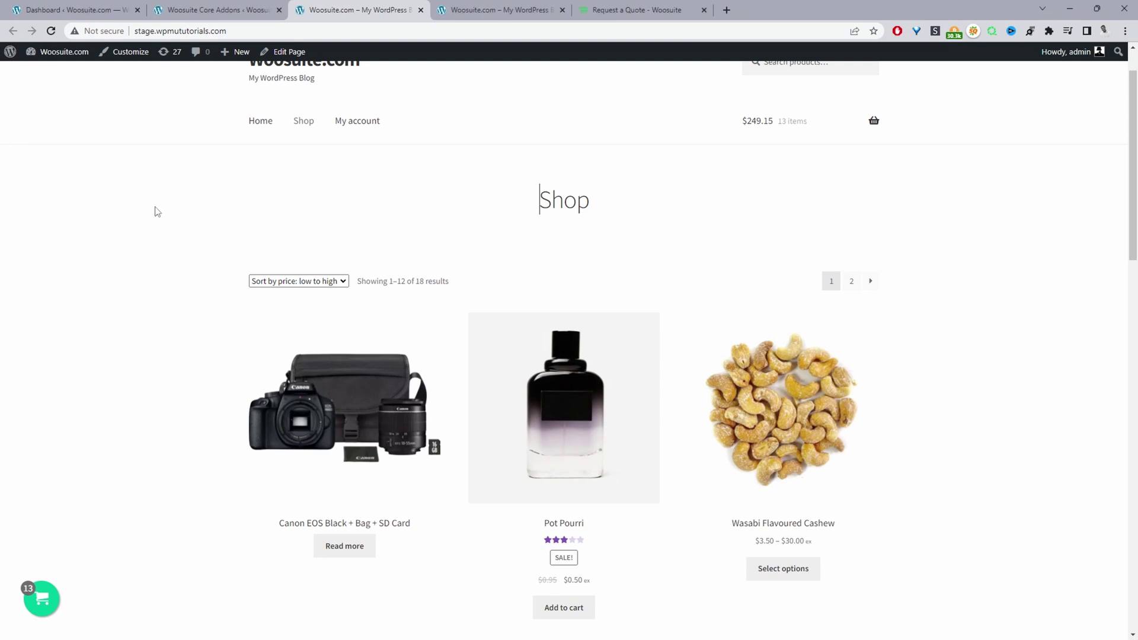
Examine the prices and purchase buttons of the products on the shop page.
{"action": "scroll", "coordinate": [158, 255], "scroll_direction": "down", "scroll_amount": 5}
{"action": "scroll", "coordinate": [279, 342], "scroll_direction": "down", "scroll_amount": 5}
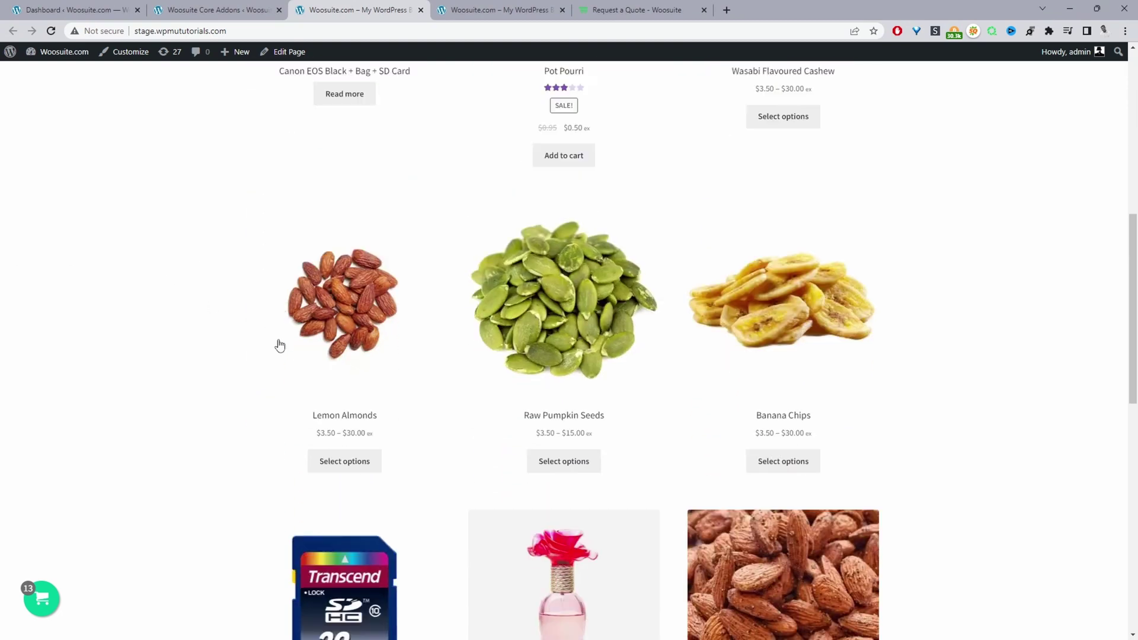
{"action": "scroll", "coordinate": [279, 355], "scroll_direction": "down", "scroll_amount": 10}
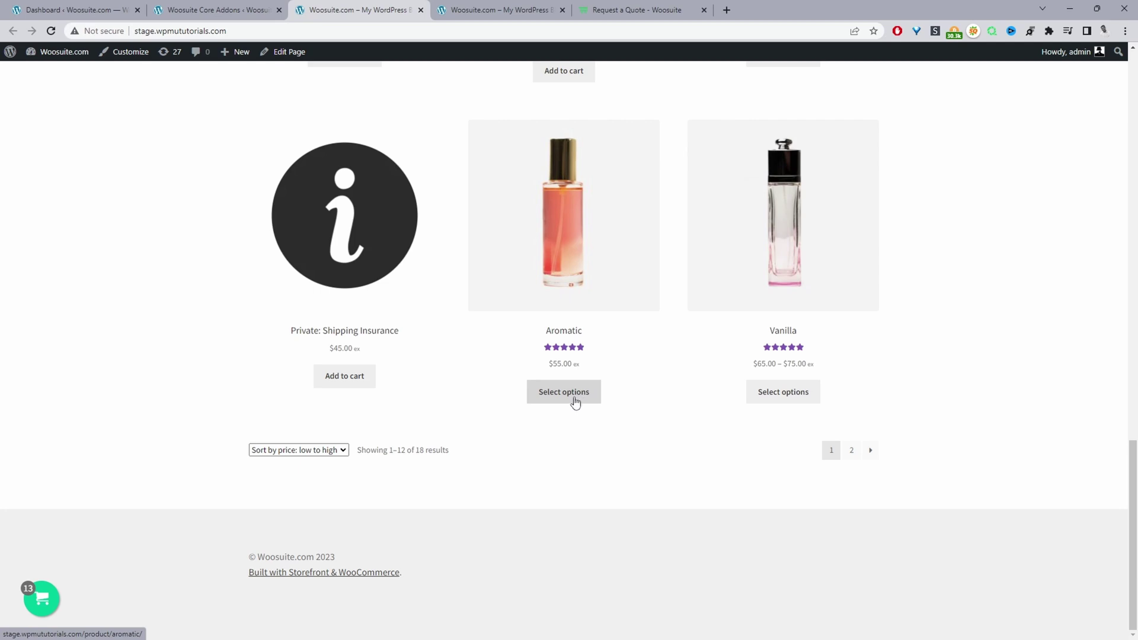
{"action": "scroll", "coordinate": [566, 400], "scroll_direction": "up", "scroll_amount": 5}
{"action": "scroll", "coordinate": [557, 400], "scroll_direction": "up", "scroll_amount": 4}
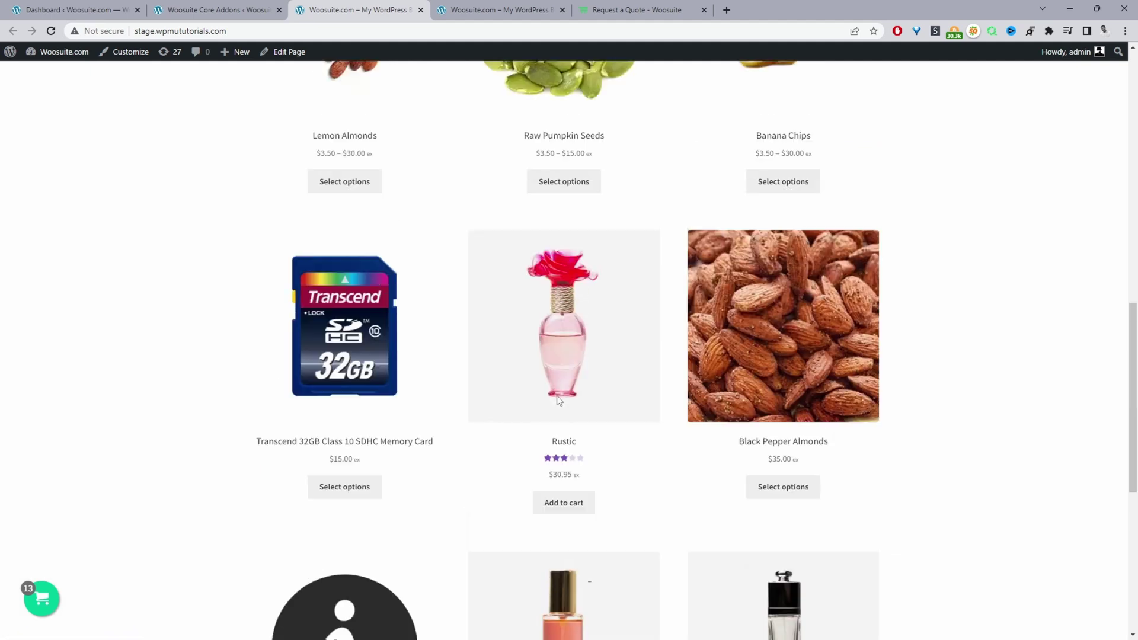
{"action": "scroll", "coordinate": [557, 400], "scroll_direction": "up", "scroll_amount": 5}
{"action": "scroll", "coordinate": [599, 388], "scroll_direction": "up", "scroll_amount": 5}
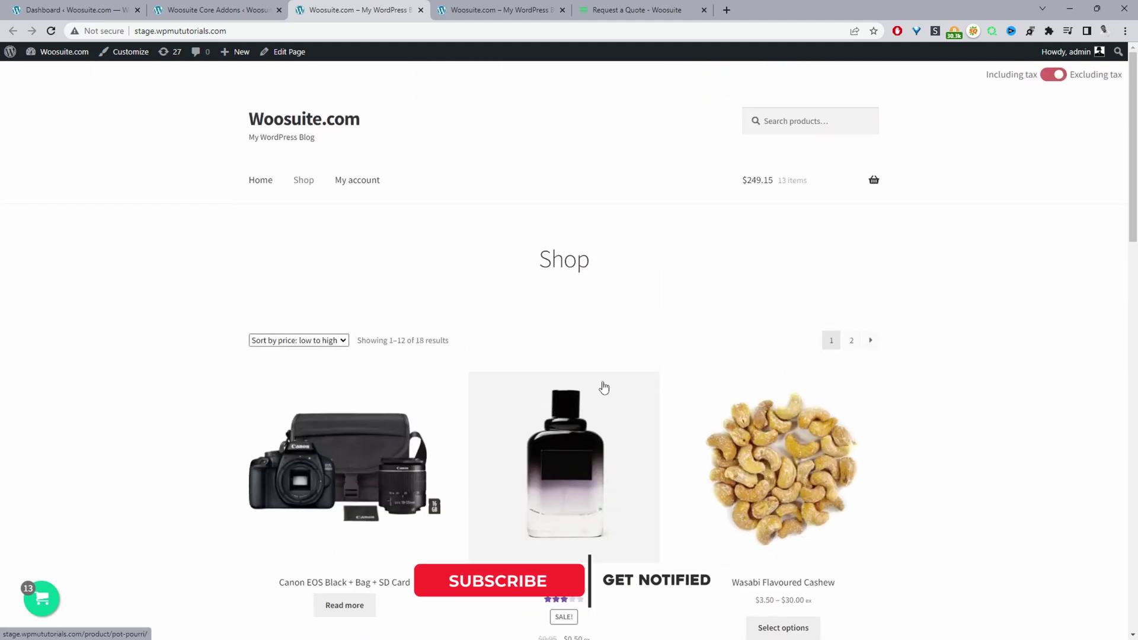
{"action": "scroll", "coordinate": [413, 403], "scroll_direction": "down", "scroll_amount": 2}
{"action": "scroll", "coordinate": [563, 284], "scroll_direction": "down", "scroll_amount": 2}
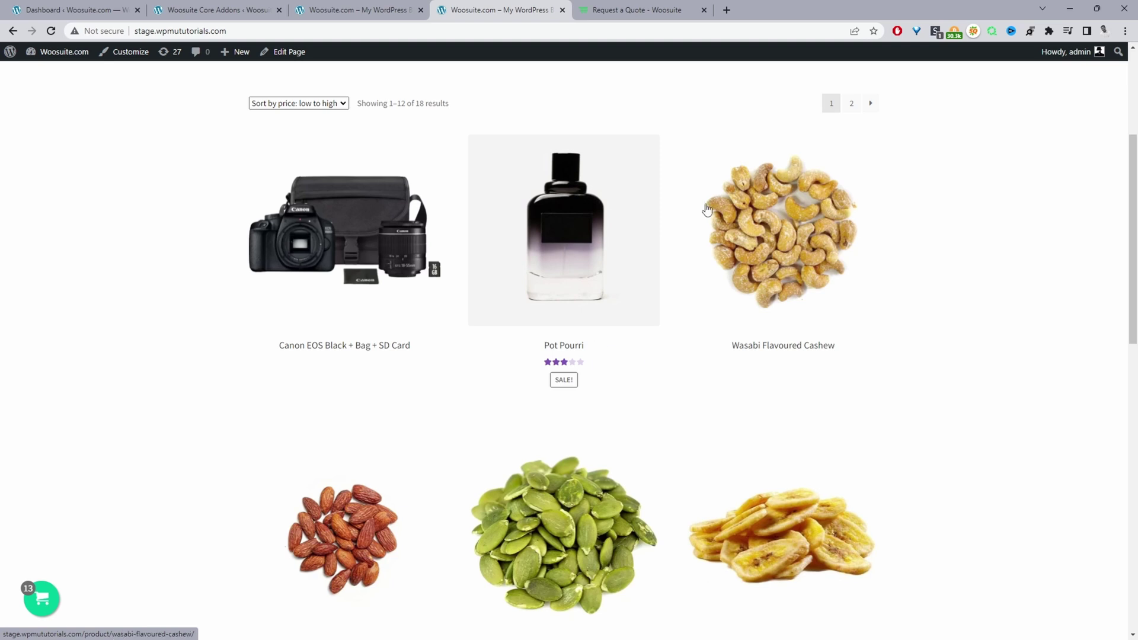
View the WooCommerce Request a Quote plugin page, then the Woosuite options in the site's WordPress admin.
{"action": "left_click", "coordinate": [637, 10]}
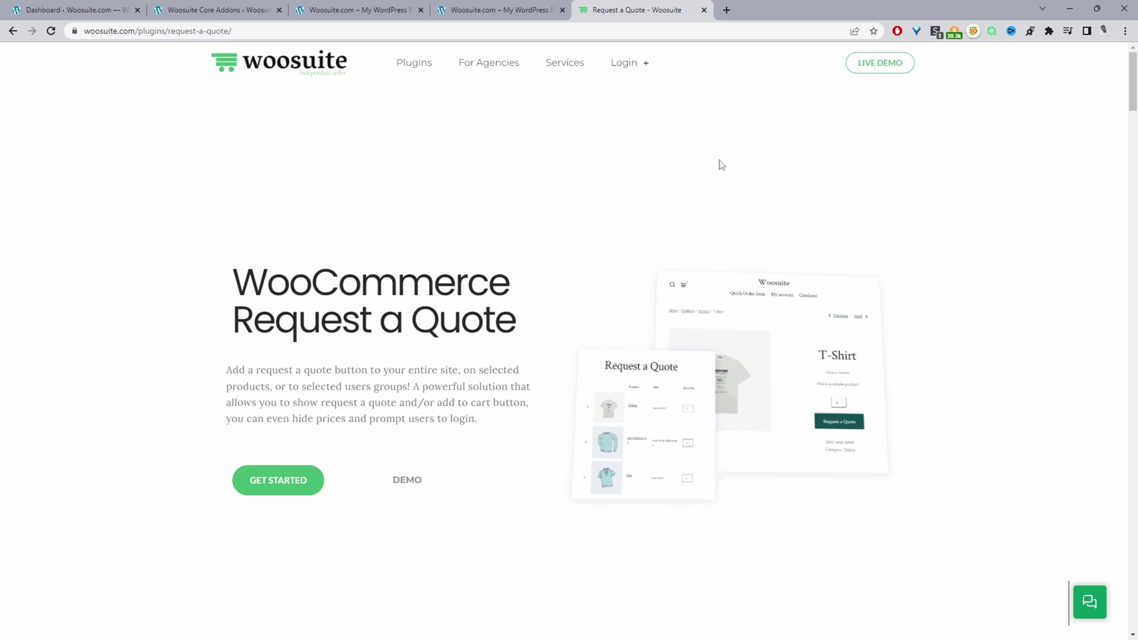
{"action": "key", "text": "ctrl+1"}
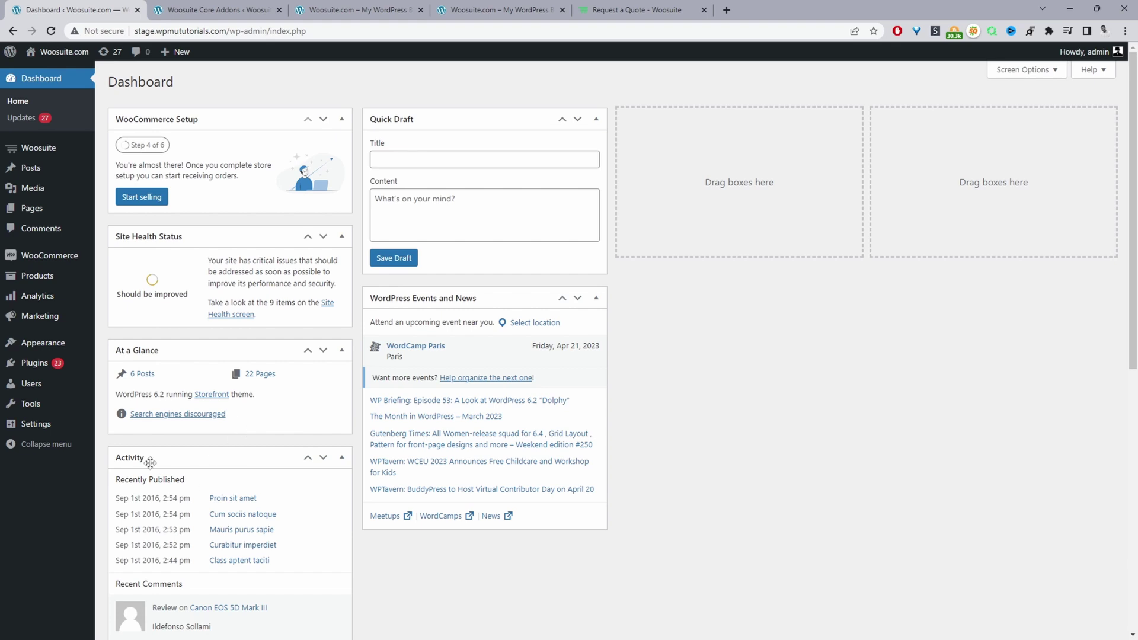
{"action": "mouse_move", "coordinate": [74, 372]}
{"action": "mouse_move", "coordinate": [72, 154]}
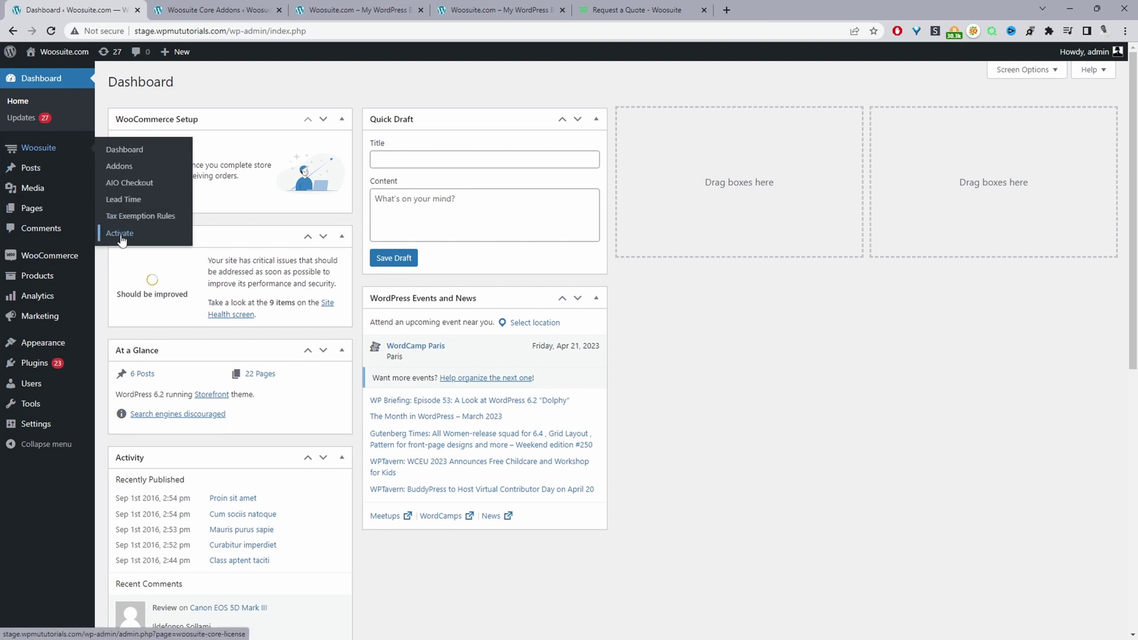
Open the management page of the Request a Quote add-on from the Woosuite add-ons.
{"action": "left_click", "coordinate": [225, 10]}
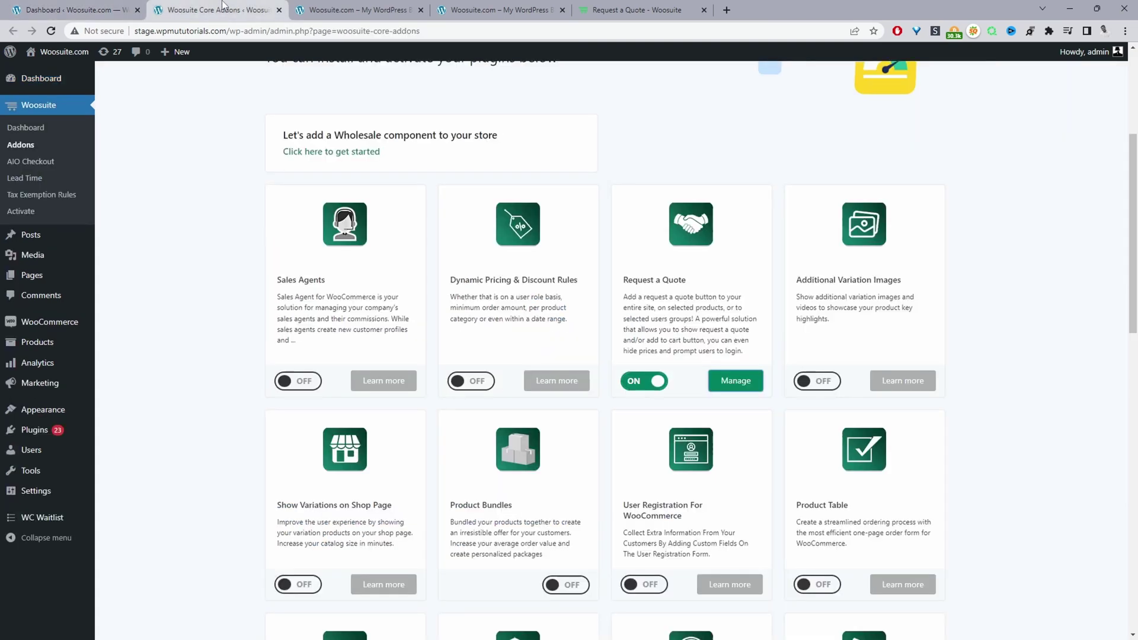
{"action": "scroll", "coordinate": [253, 223], "scroll_direction": "up", "scroll_amount": 4}
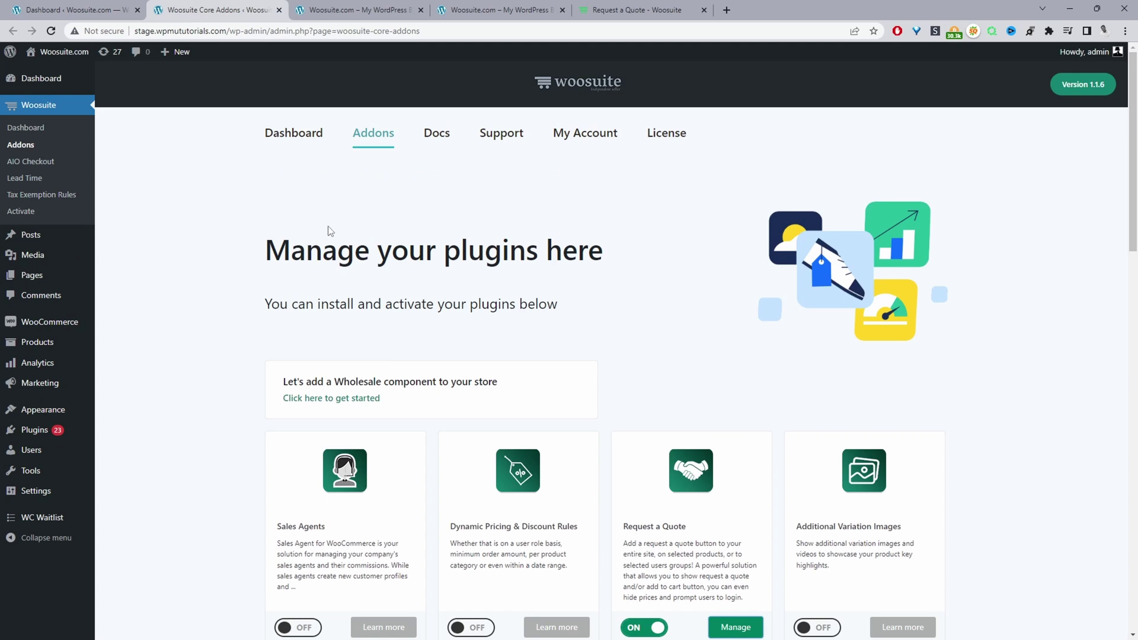
{"action": "scroll", "coordinate": [332, 237], "scroll_direction": "down", "scroll_amount": 3}
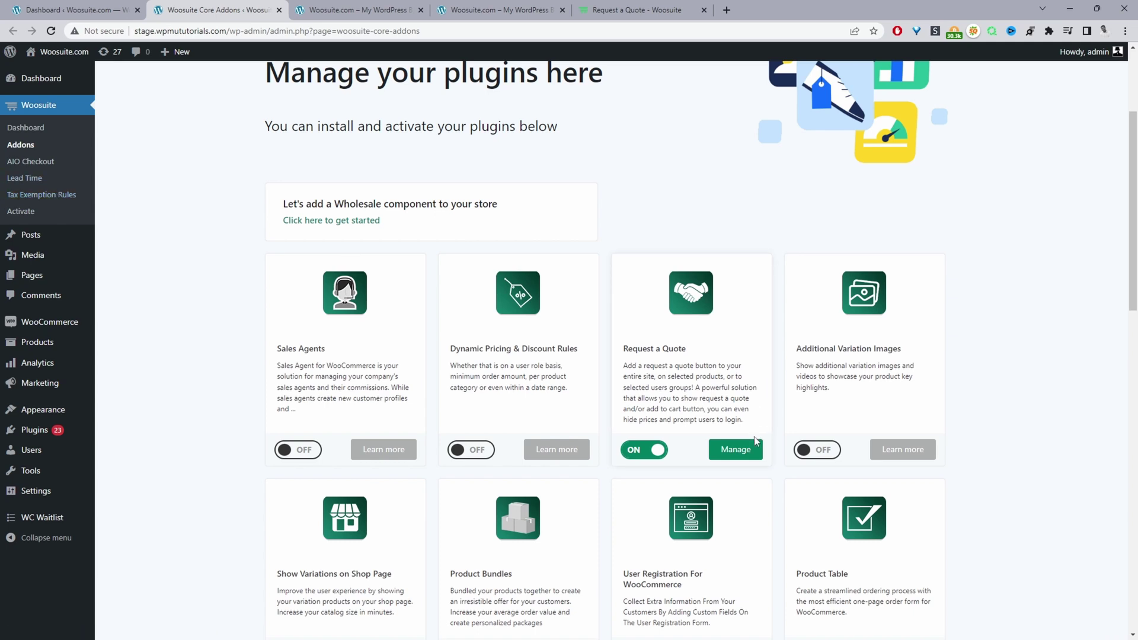
{"action": "left_click", "coordinate": [738, 454]}
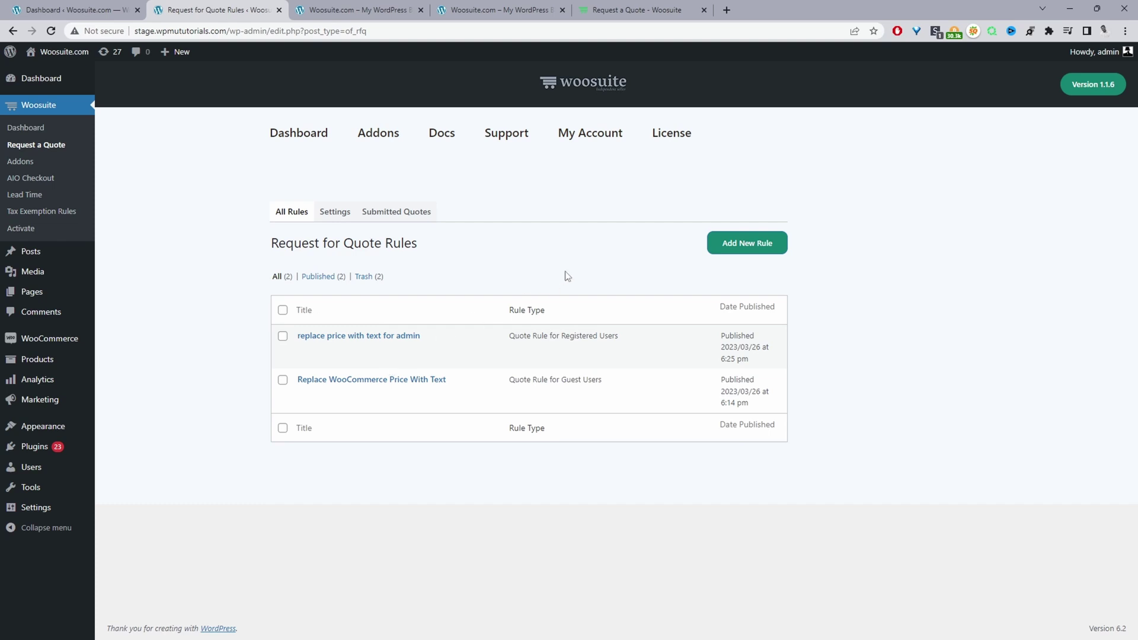
Add a new quote rule titled "catalog mode".
{"action": "left_click", "coordinate": [751, 252]}
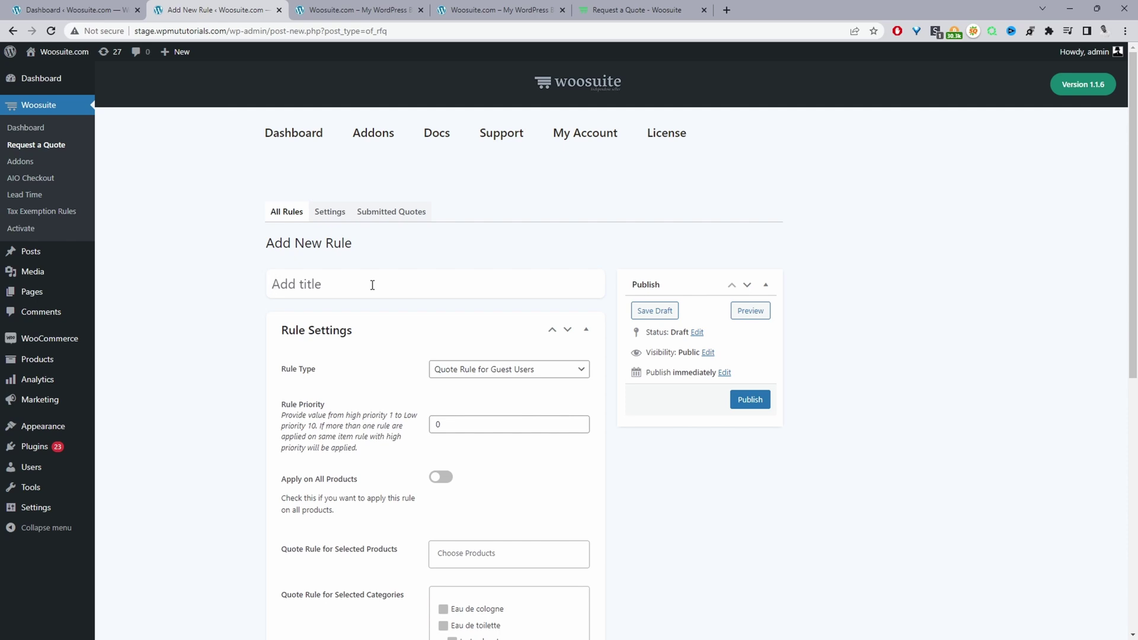
{"action": "type", "text": "catal"}
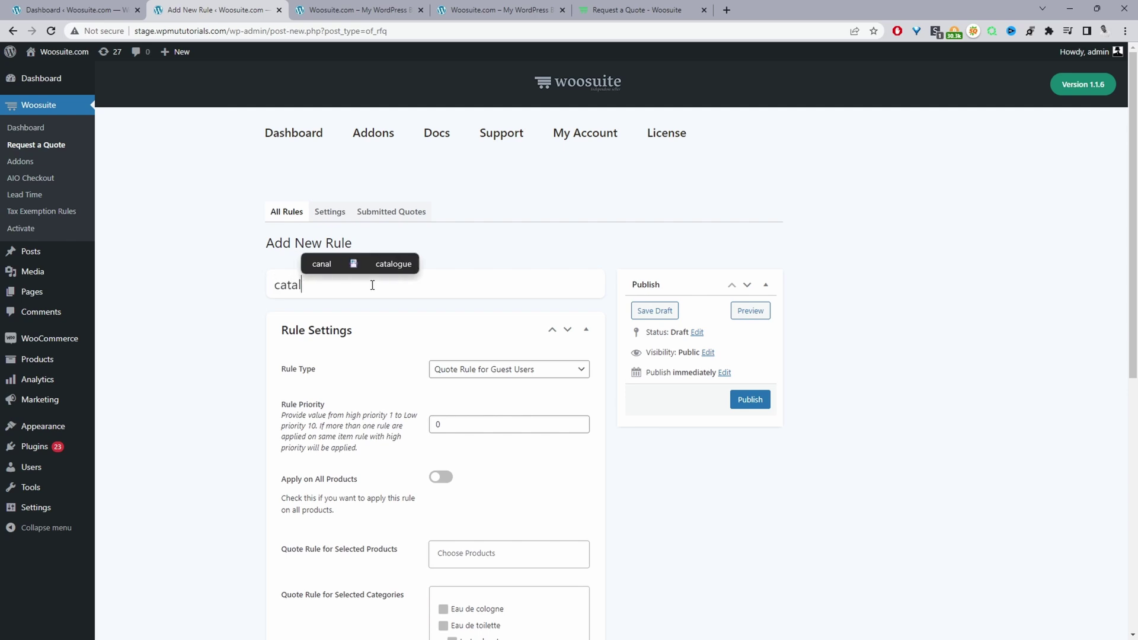
{"action": "type", "text": "og mode"}
{"action": "left_click", "coordinate": [261, 382]}
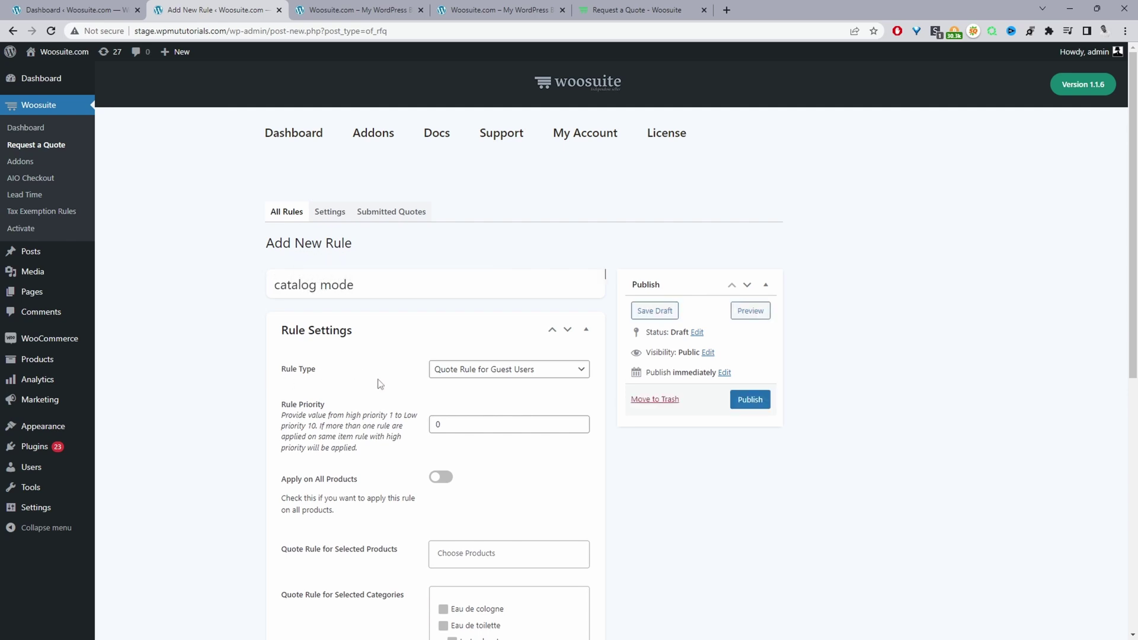
Set the rule type to Quote Rule for Registered Users.
{"action": "left_click", "coordinate": [455, 377]}
{"action": "left_click", "coordinate": [454, 379]}
{"action": "left_click", "coordinate": [455, 377]}
{"action": "left_click", "coordinate": [478, 397]}
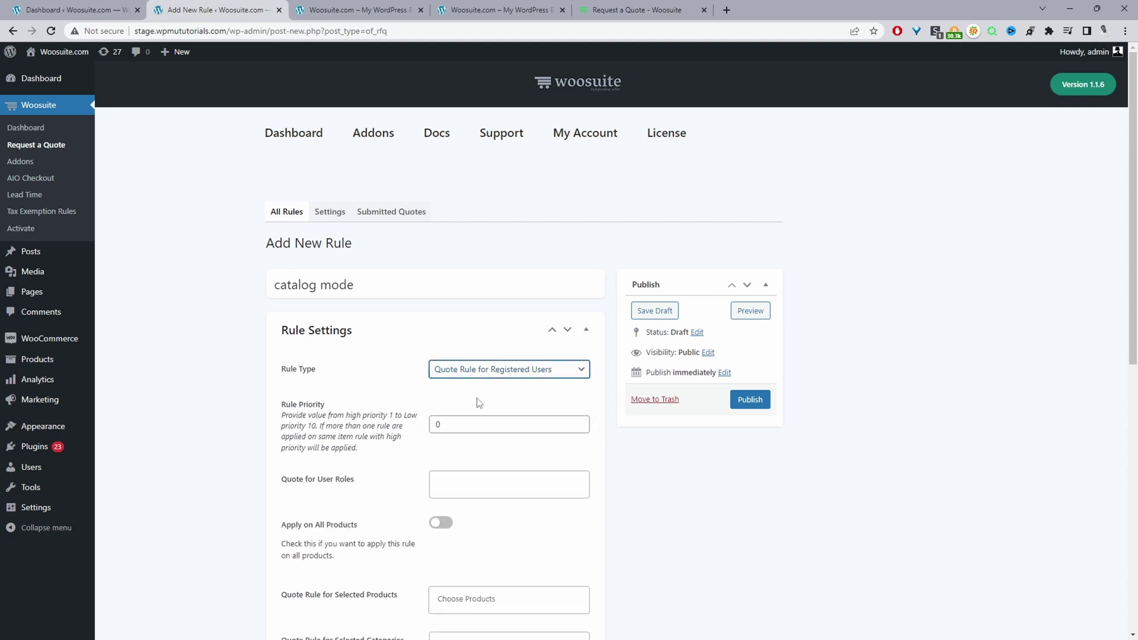
{"action": "left_click", "coordinate": [491, 377]}
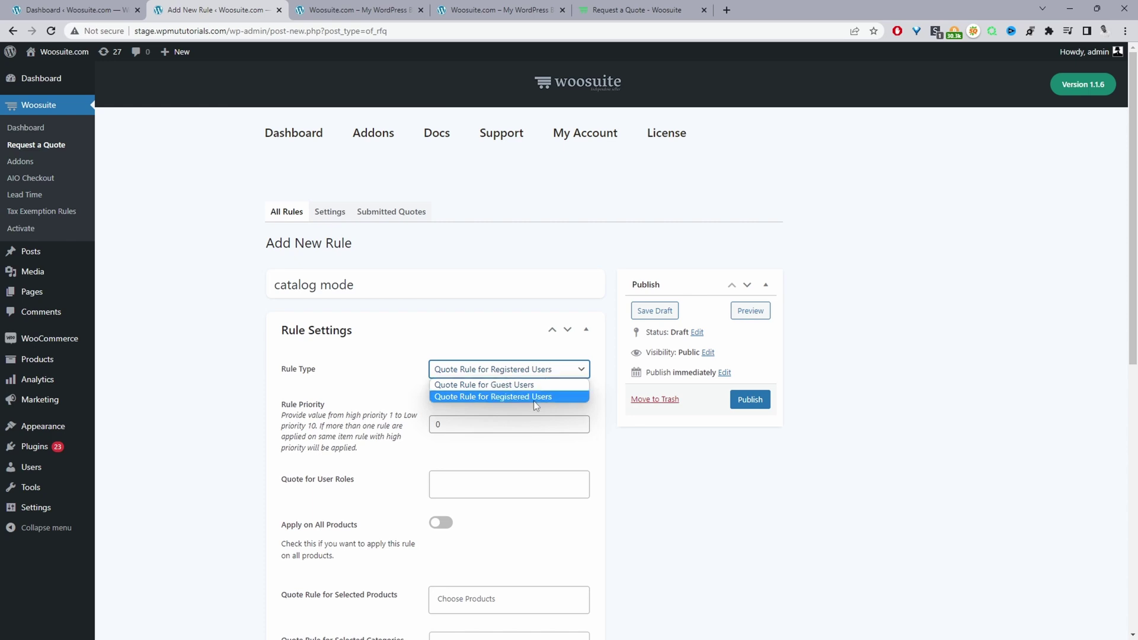
{"action": "left_click", "coordinate": [687, 474]}
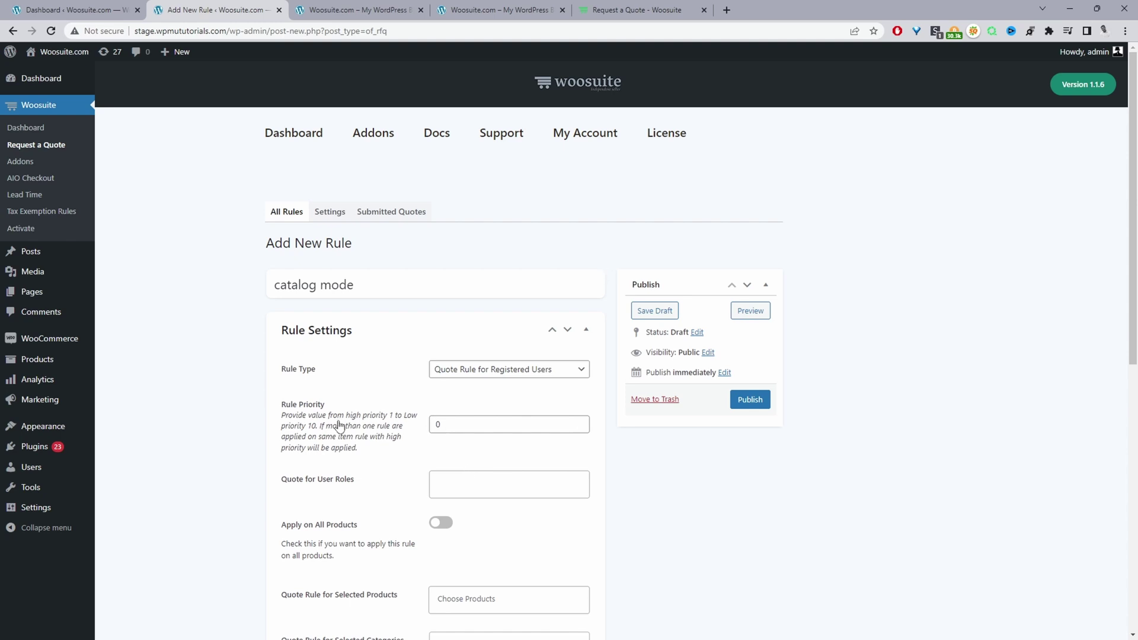
Set the rule priority to 1 and the rule type to Quote Rule for Guest Users.
{"action": "double_click", "coordinate": [453, 424]}
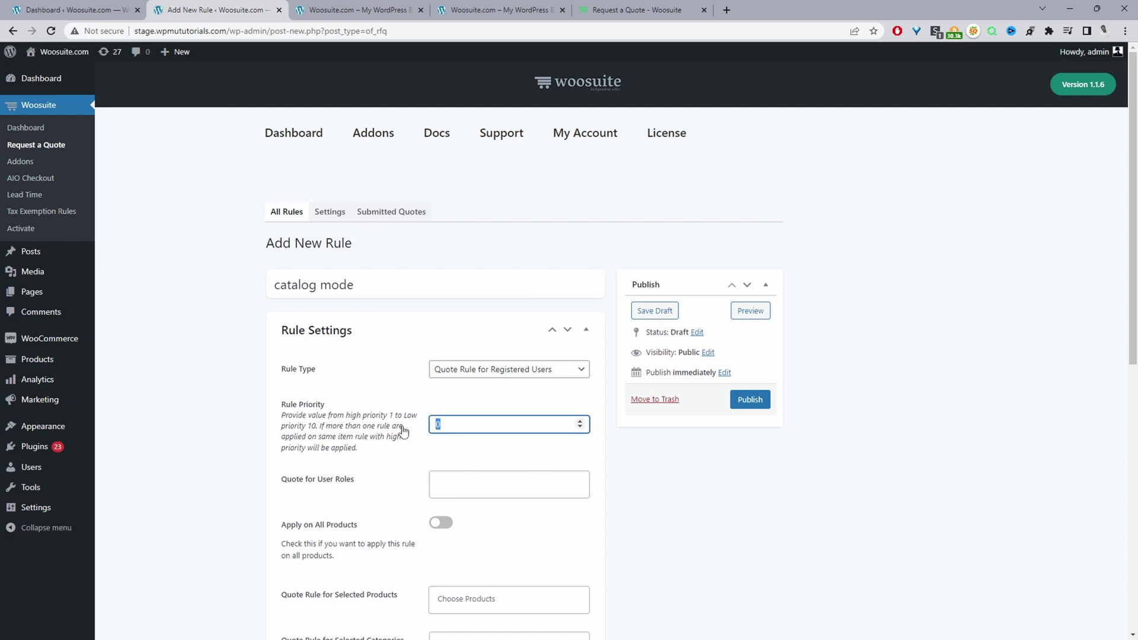
{"action": "type", "text": "1"}
{"action": "left_click", "coordinate": [480, 369]}
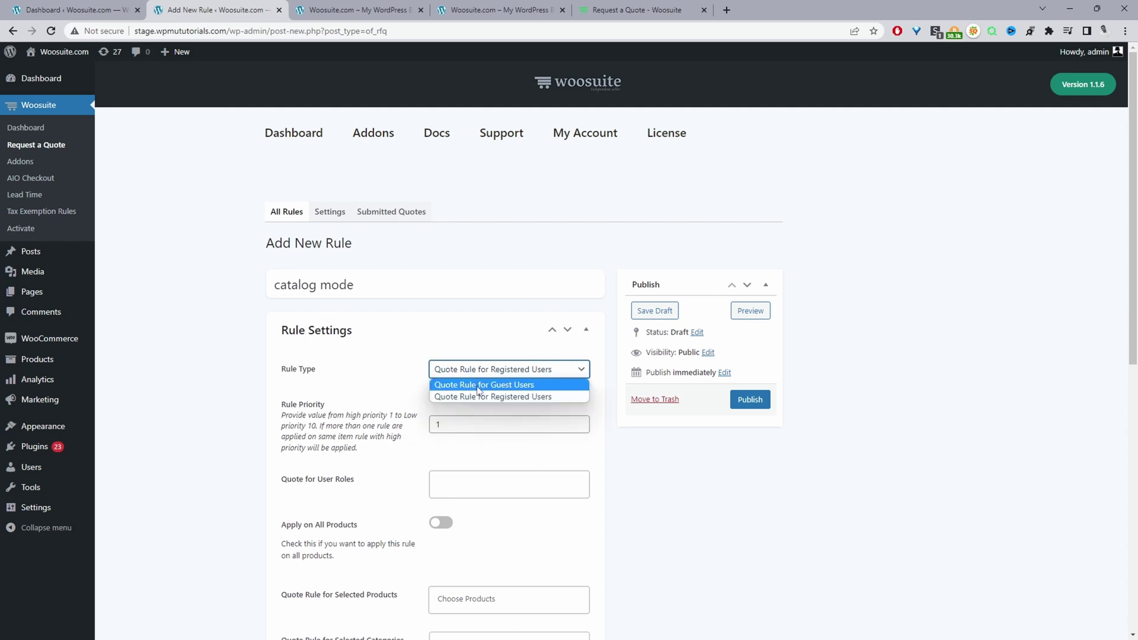
{"action": "left_click", "coordinate": [480, 386]}
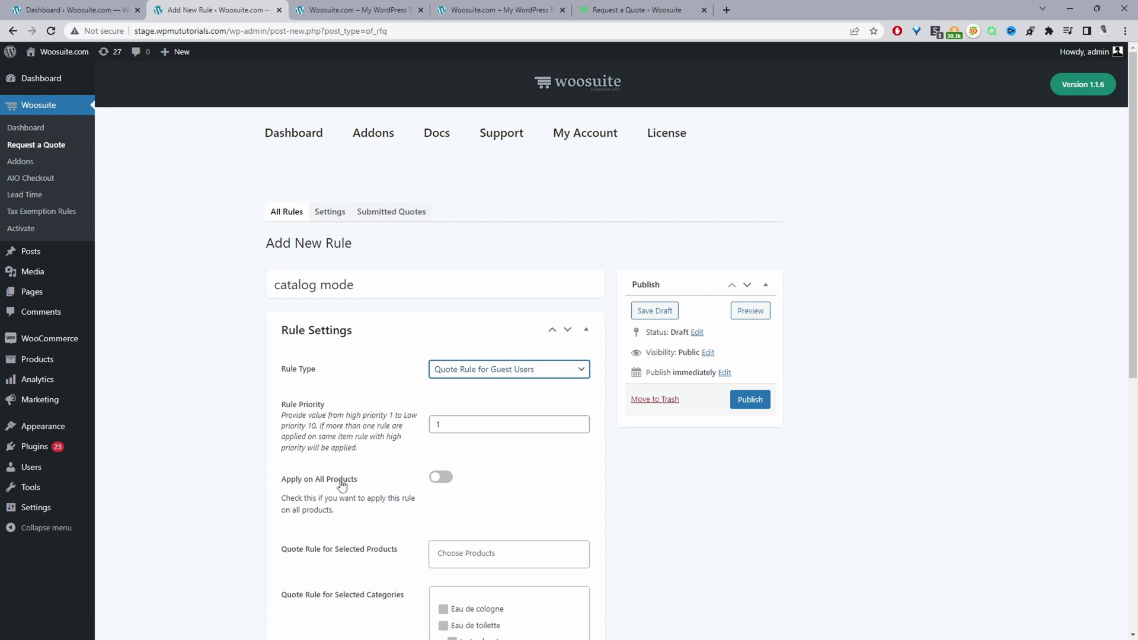
Apply the rule to all products and set Hide Price to Yes.
{"action": "scroll", "coordinate": [323, 493], "scroll_direction": "down", "scroll_amount": 3}
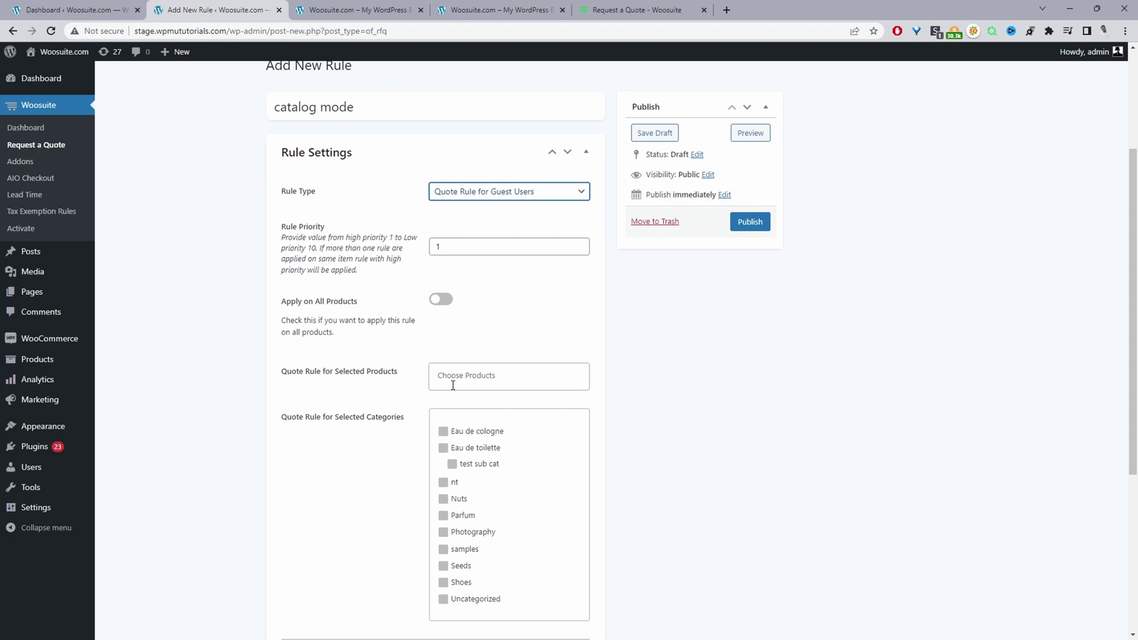
{"action": "left_click", "coordinate": [452, 386]}
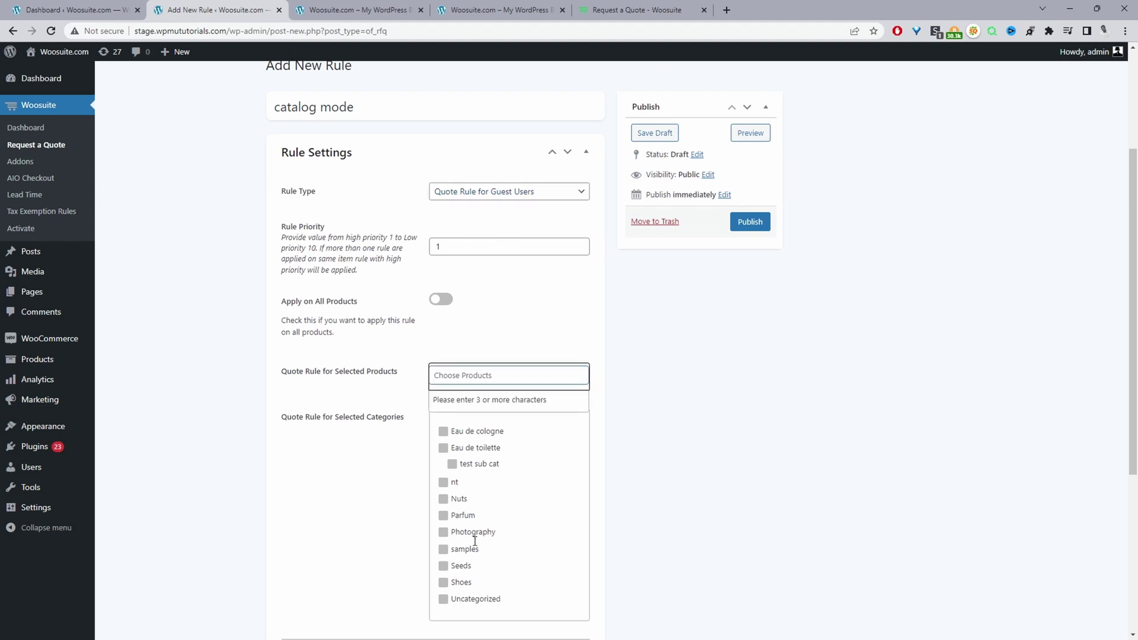
{"action": "left_click", "coordinate": [440, 301]}
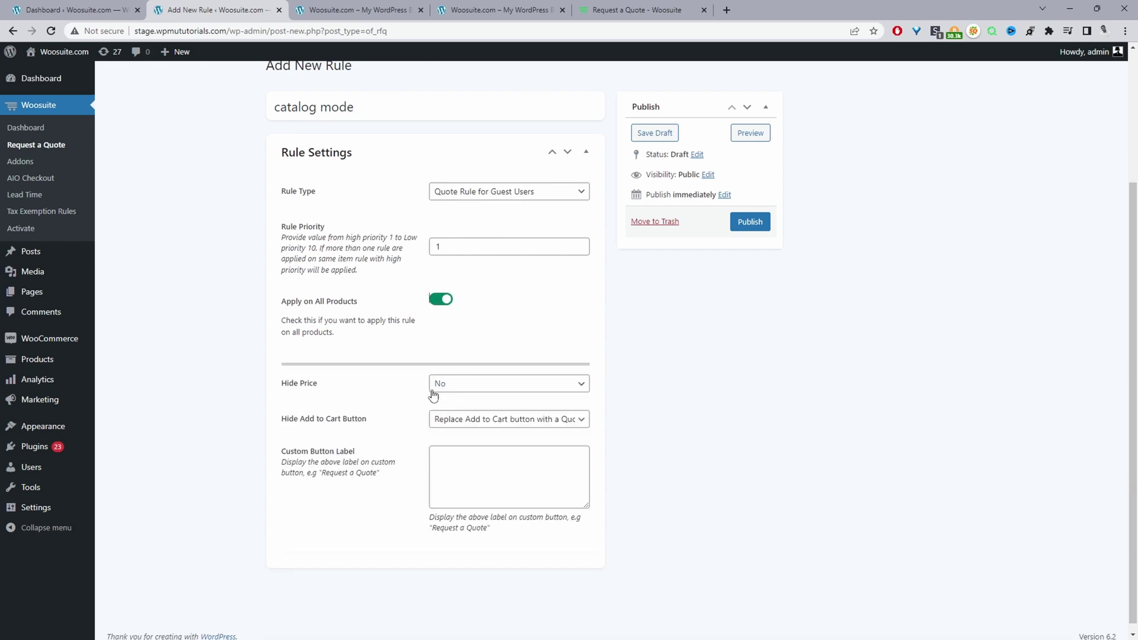
{"action": "left_click", "coordinate": [457, 384]}
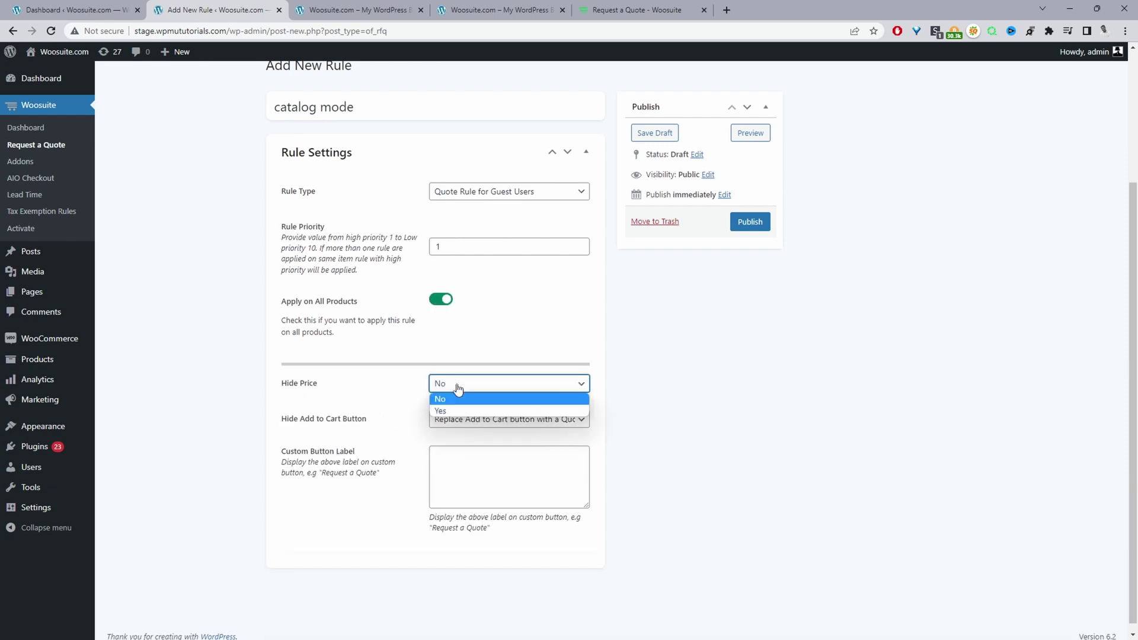
{"action": "left_click", "coordinate": [456, 410]}
{"action": "left_click", "coordinate": [475, 438]}
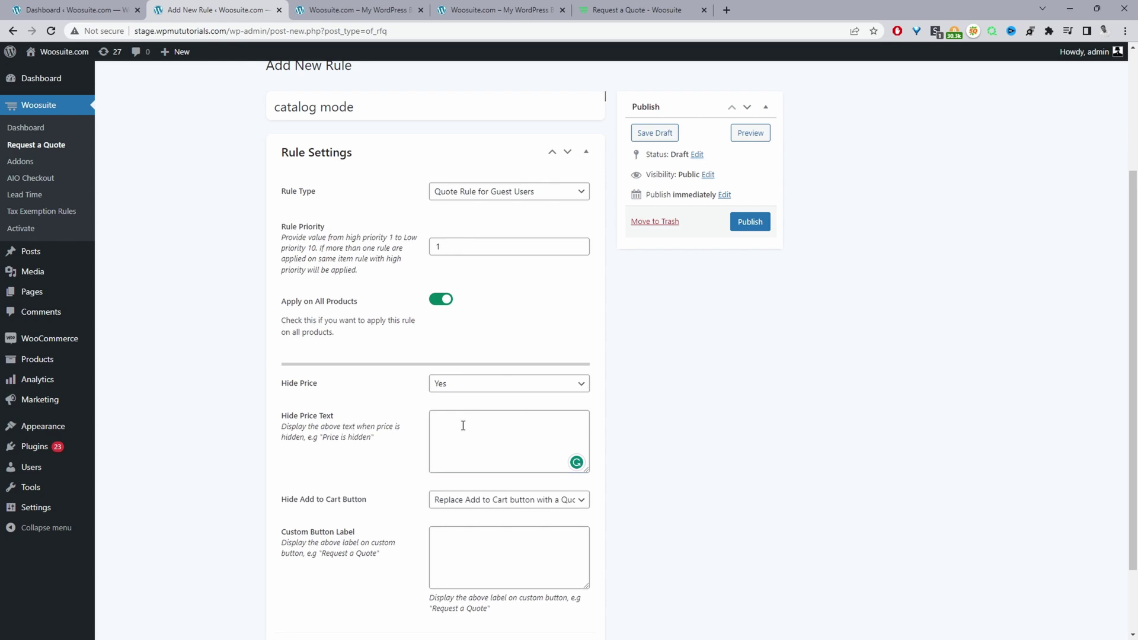
Set the Add to Cart option to "Replace Add to Cart with custom button" and publish the rule.
{"action": "left_click", "coordinate": [455, 503]}
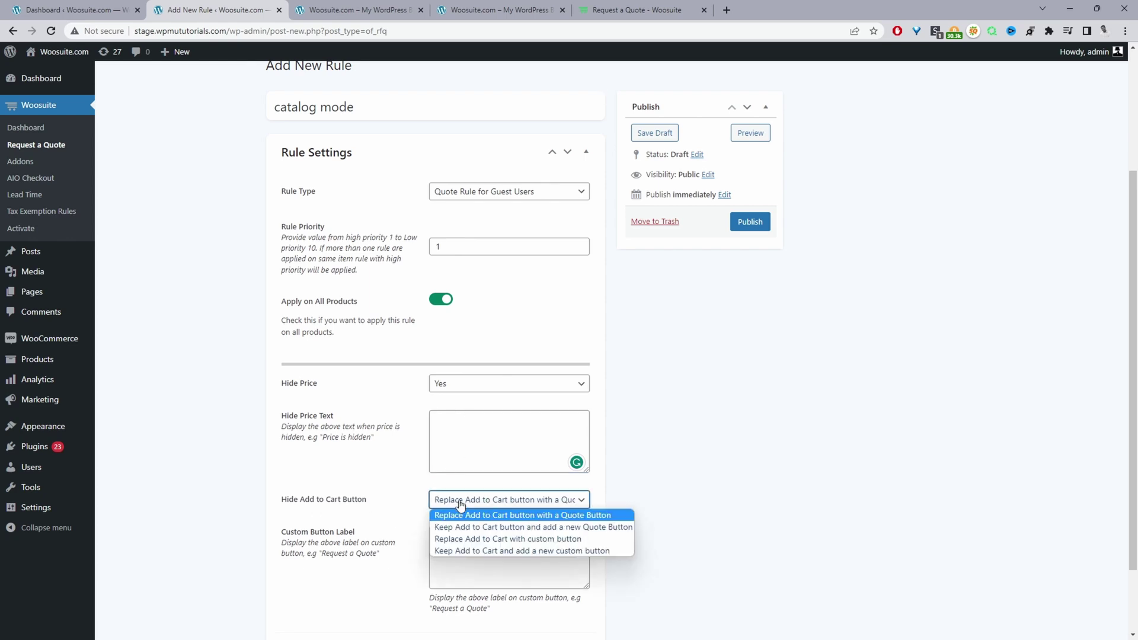
{"action": "left_click", "coordinate": [484, 539]}
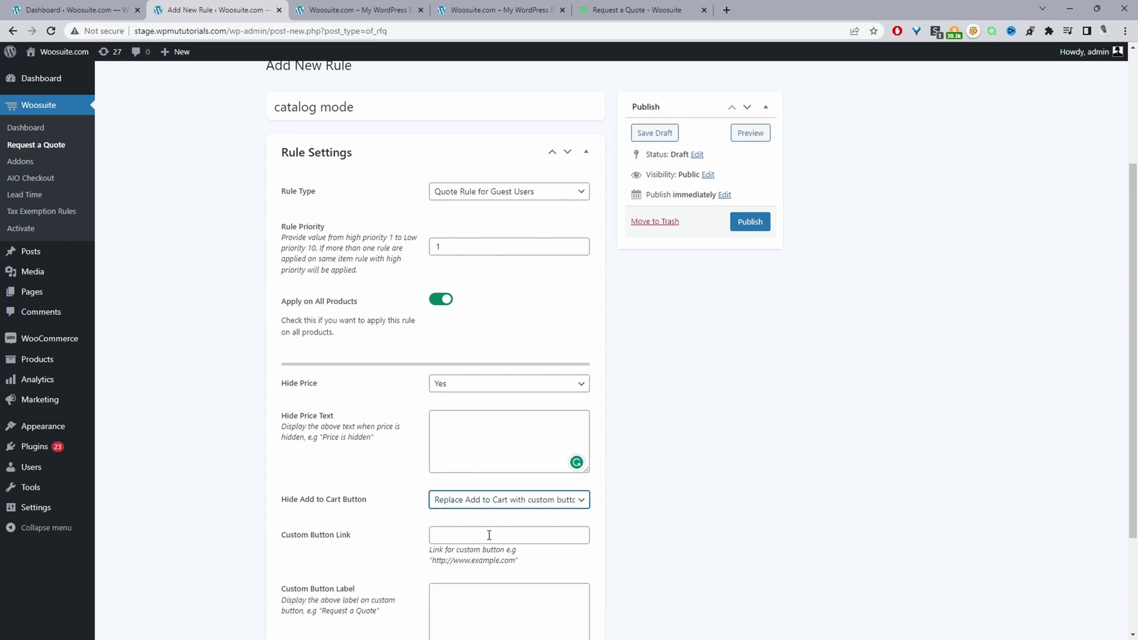
{"action": "scroll", "coordinate": [498, 566], "scroll_direction": "down", "scroll_amount": 1}
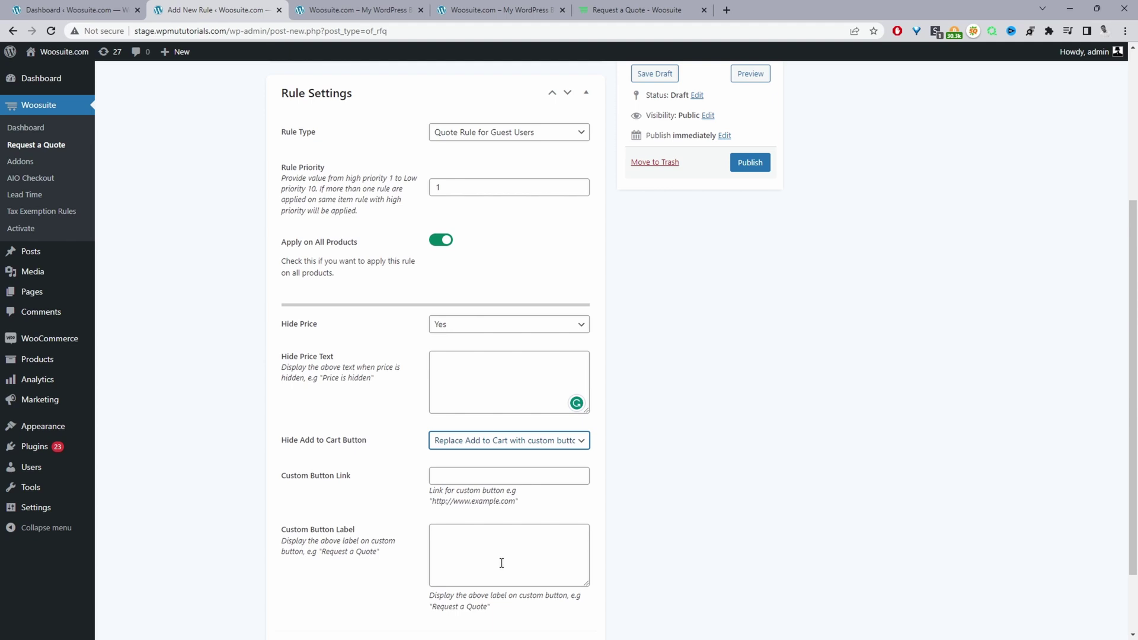
{"action": "left_click", "coordinate": [753, 163]}
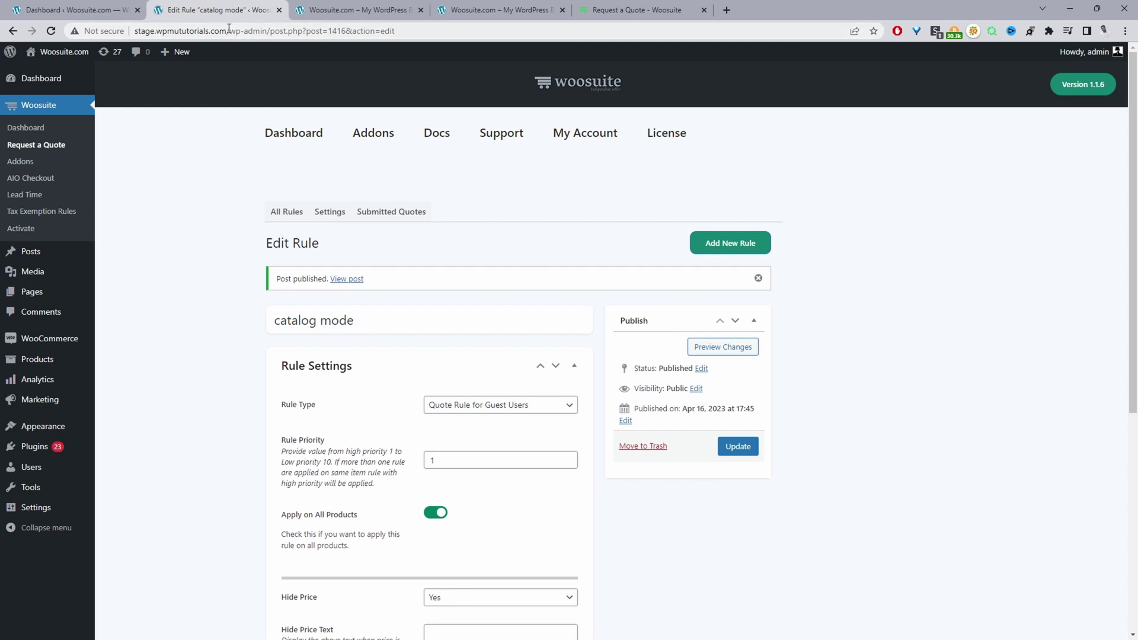
Open stage.wpmututorials.com in a new incognito window and check the shop products for prices and Add to Cart buttons.
{"action": "left_click_drag", "start_coordinate": [226, 31], "coordinate": [134, 33]}
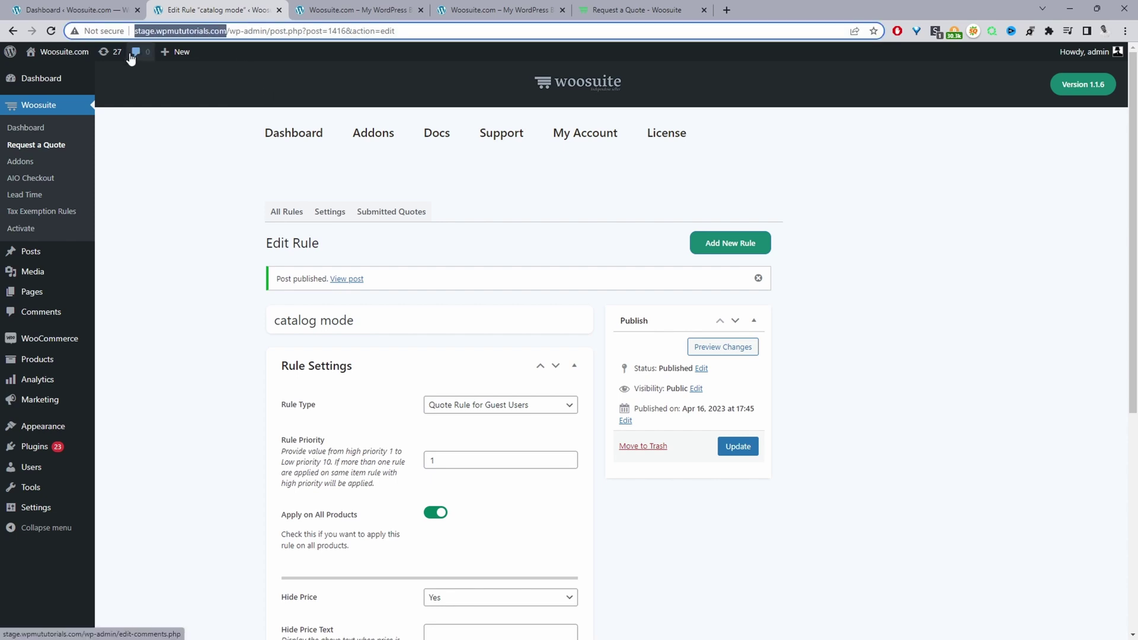
{"action": "key", "text": "ctrl+c"}
{"action": "key", "text": "ctrl+shift+n"}
{"action": "key", "text": "ctrl+v"}
{"action": "left_click", "coordinate": [131, 55]}
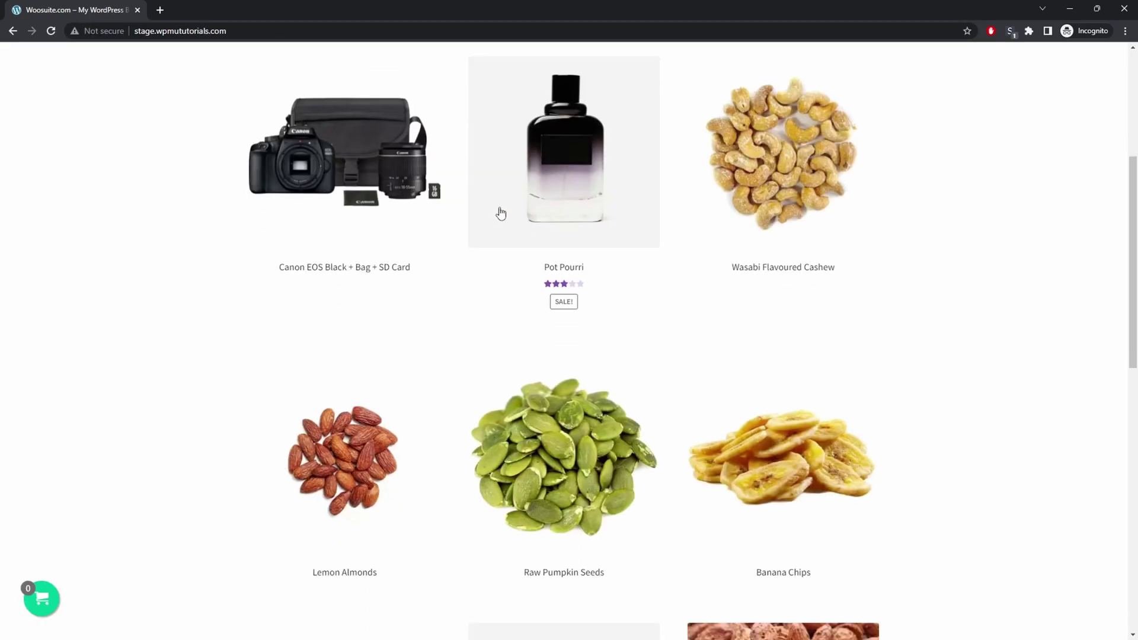
{"action": "scroll", "coordinate": [500, 214], "scroll_direction": "down", "scroll_amount": 5}
{"action": "scroll", "coordinate": [543, 226], "scroll_direction": "down", "scroll_amount": 5}
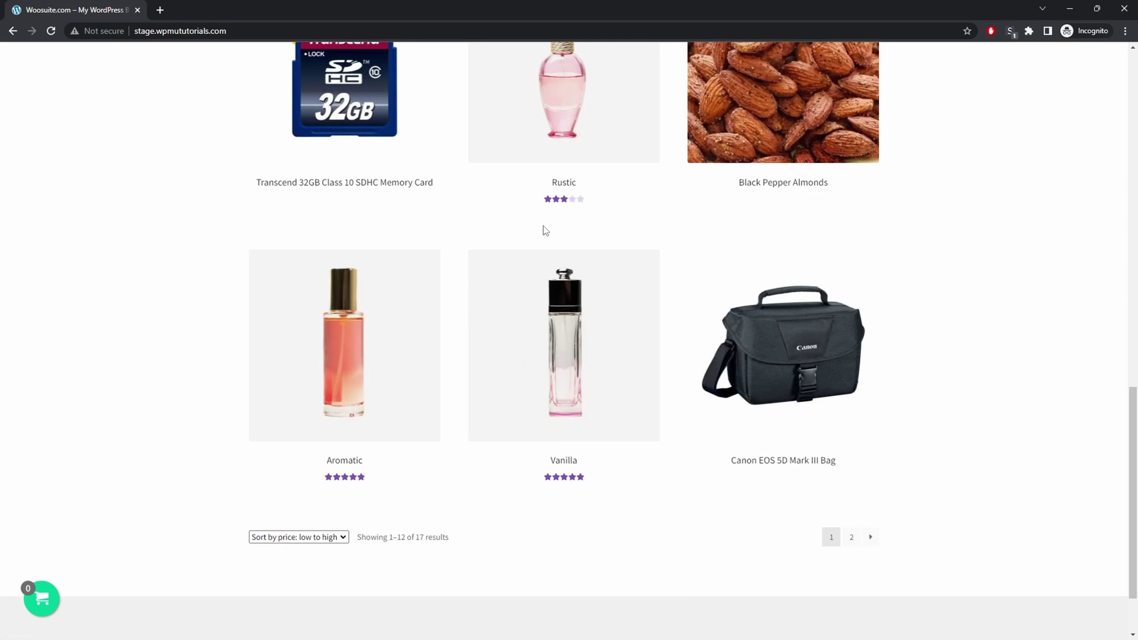
{"action": "scroll", "coordinate": [541, 229], "scroll_direction": "up", "scroll_amount": 5}
{"action": "scroll", "coordinate": [566, 296], "scroll_direction": "up", "scroll_amount": 3}
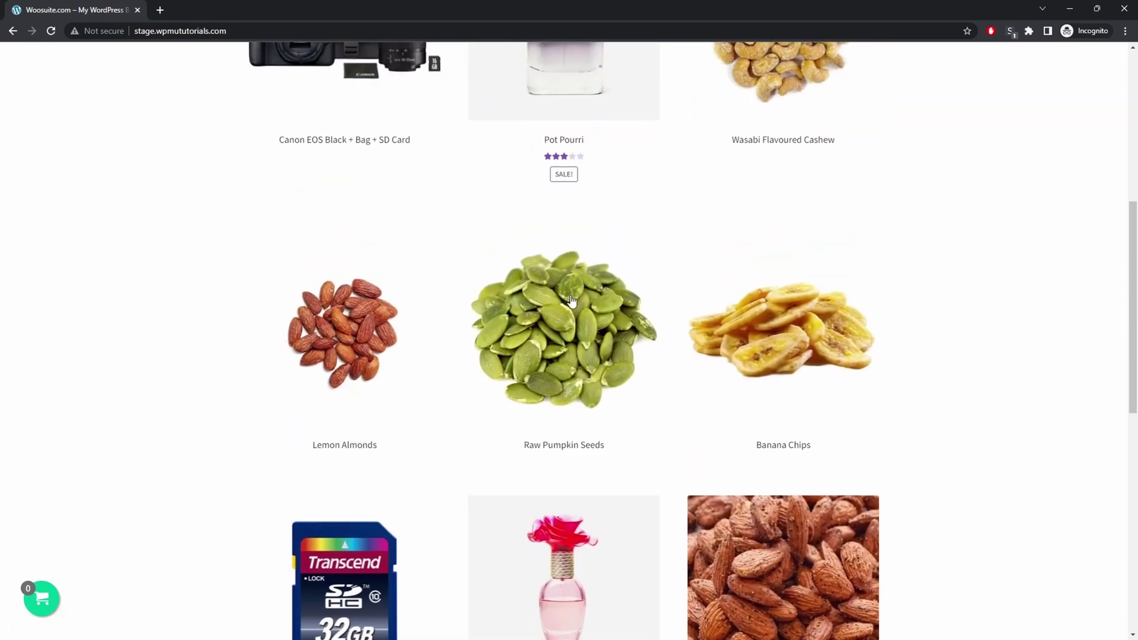
{"action": "scroll", "coordinate": [673, 287], "scroll_direction": "up", "scroll_amount": 4}
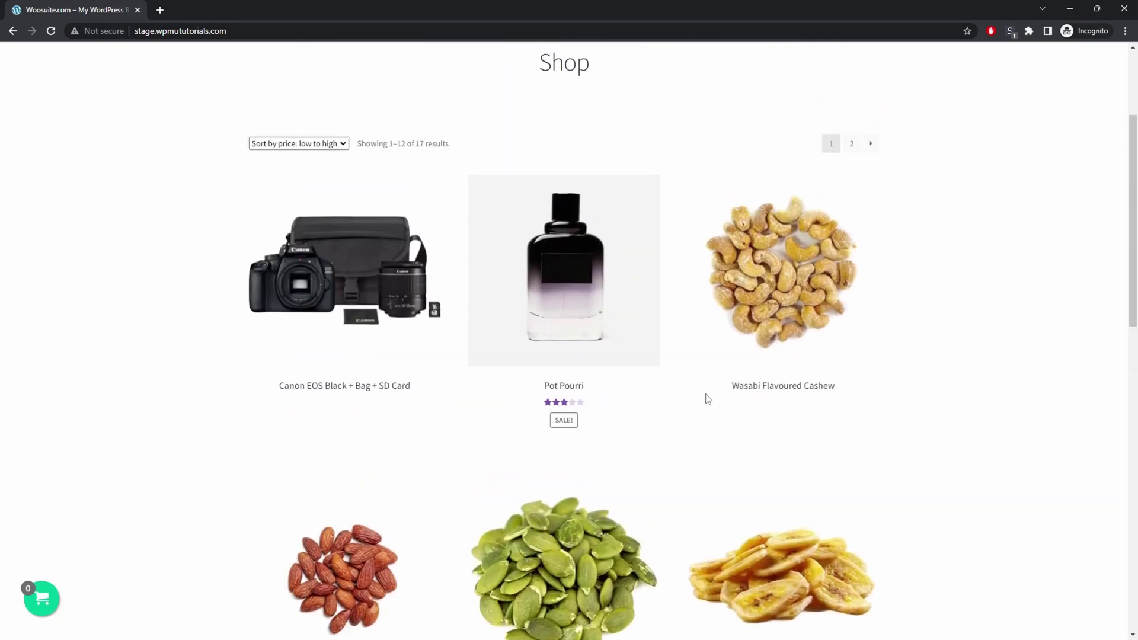
Open the Pot Pourri product page and check it for a price and Add to Cart button.
{"action": "left_click", "coordinate": [535, 297]}
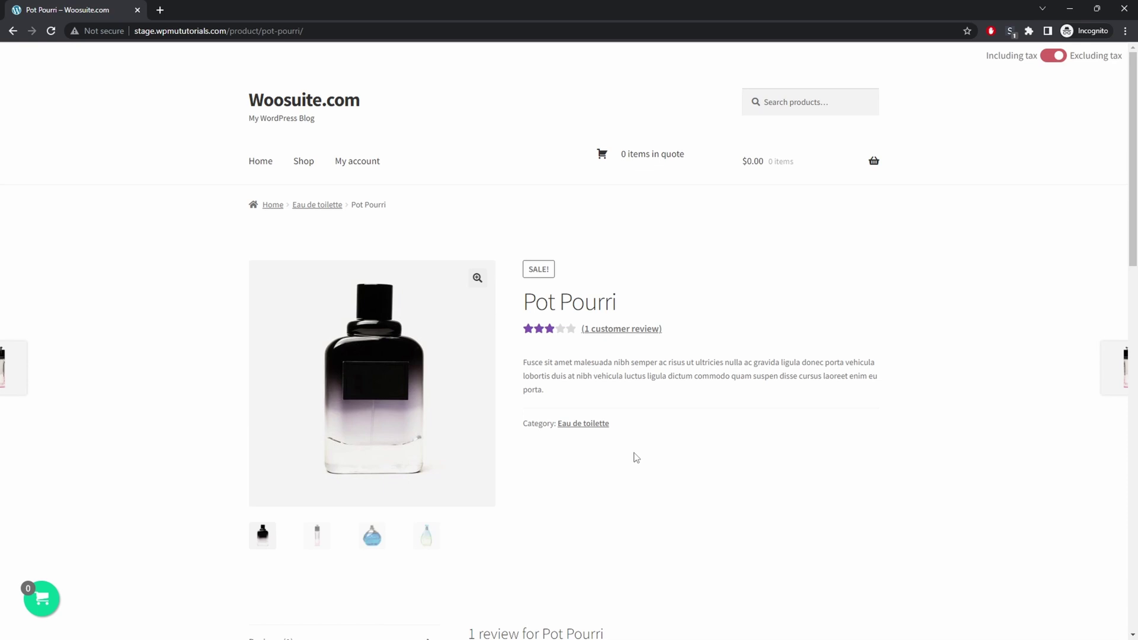
{"action": "left_click_drag", "start_coordinate": [826, 9], "coordinate": [0, 249]}
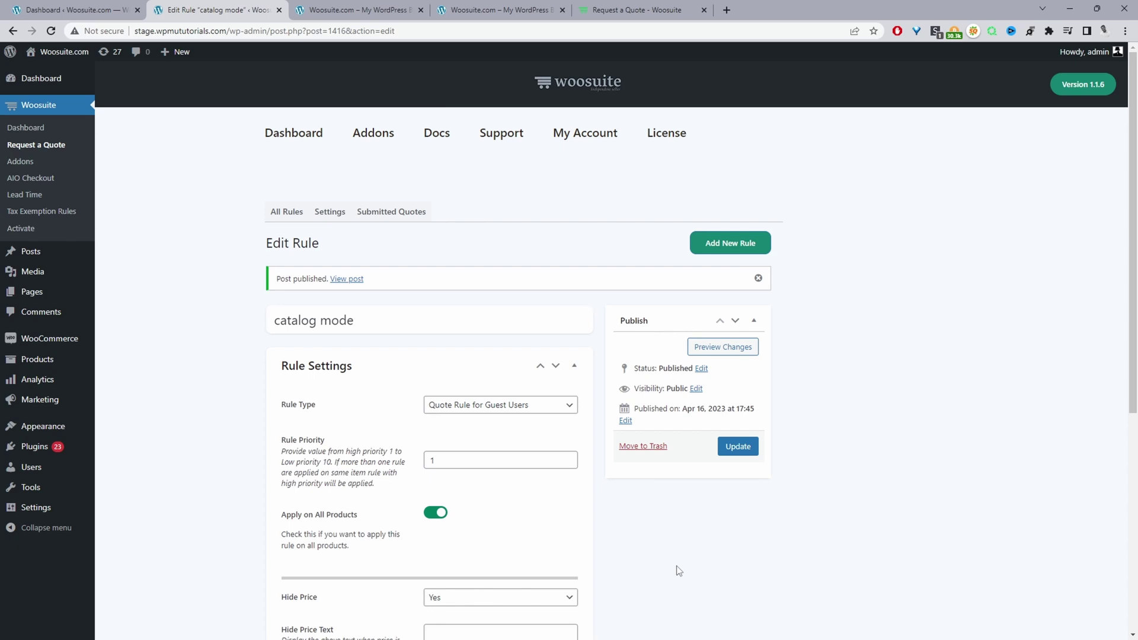
Set the catalog mode rule's Hide Price Text to "Call for price" and update the rule.
{"action": "scroll", "coordinate": [889, 457], "scroll_direction": "down", "scroll_amount": 4}
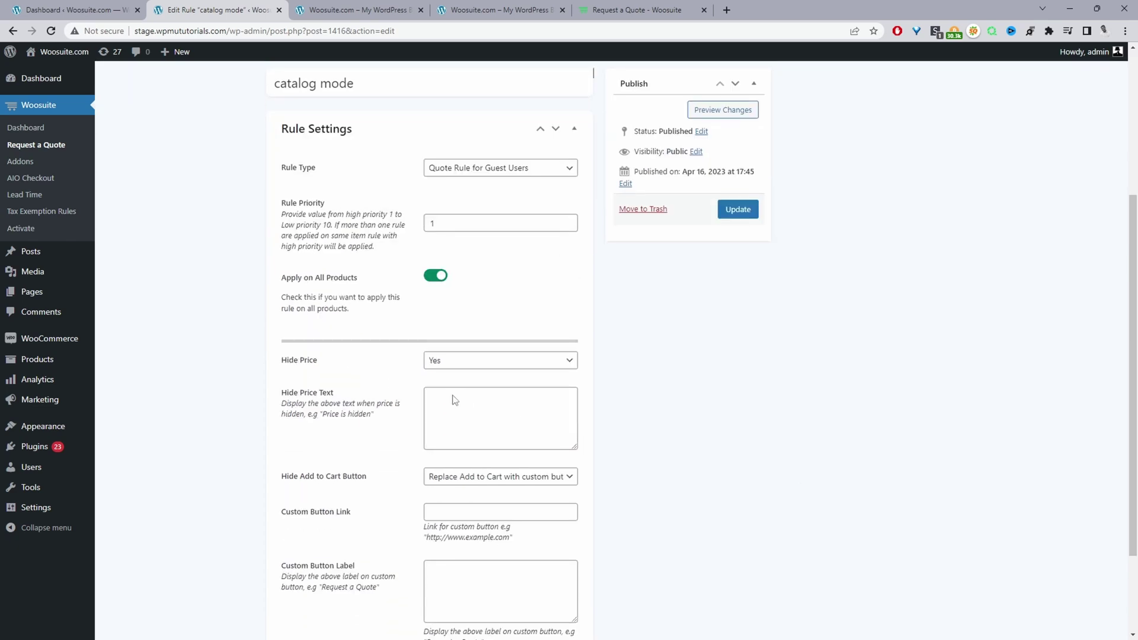
{"action": "double_click", "coordinate": [290, 361]}
{"action": "left_click", "coordinate": [441, 429]}
{"action": "type", "text": "Cal"}
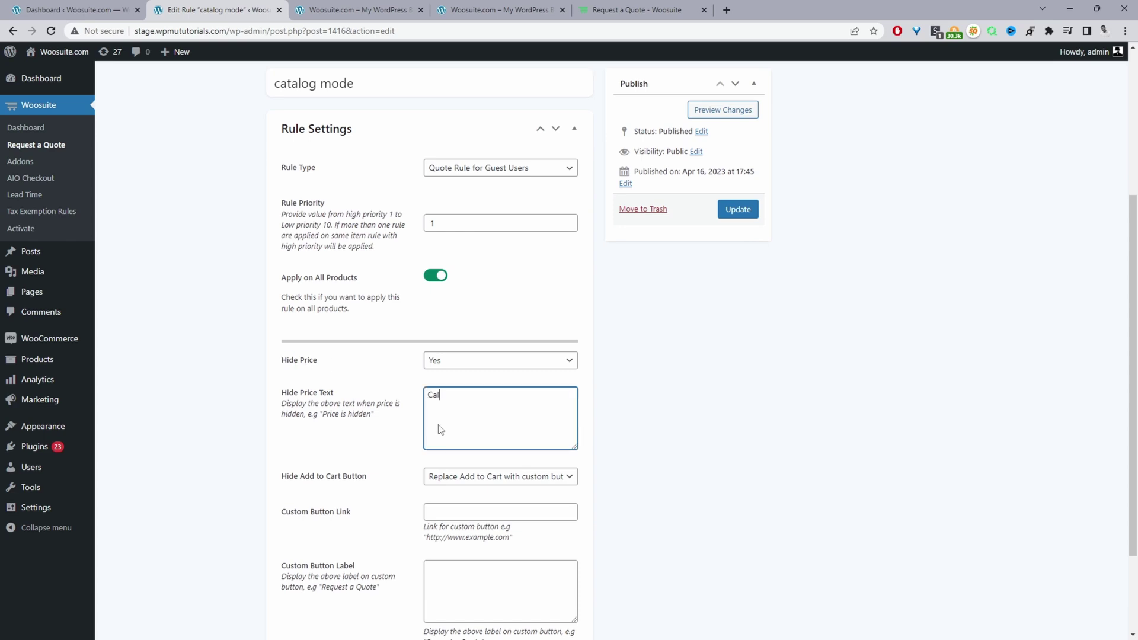
{"action": "type", "text": "l for price"}
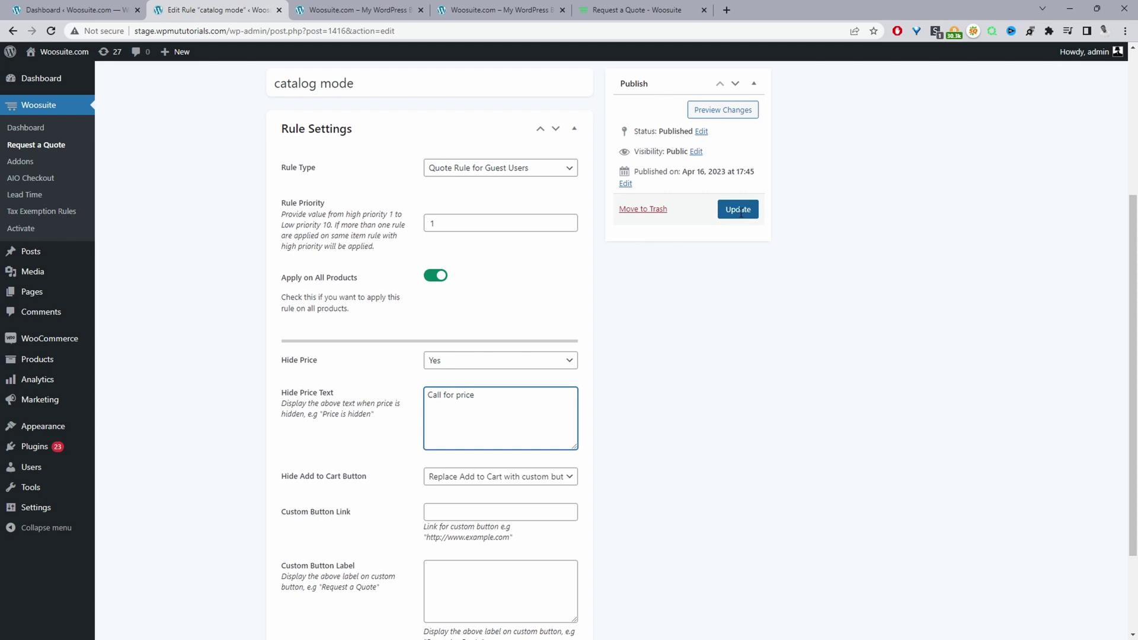
{"action": "left_click", "coordinate": [740, 210]}
Switch to the incognito window, reload the Pot Pourri page and check the text shown in place of the price.
{"action": "key", "text": "alt+Tab"}
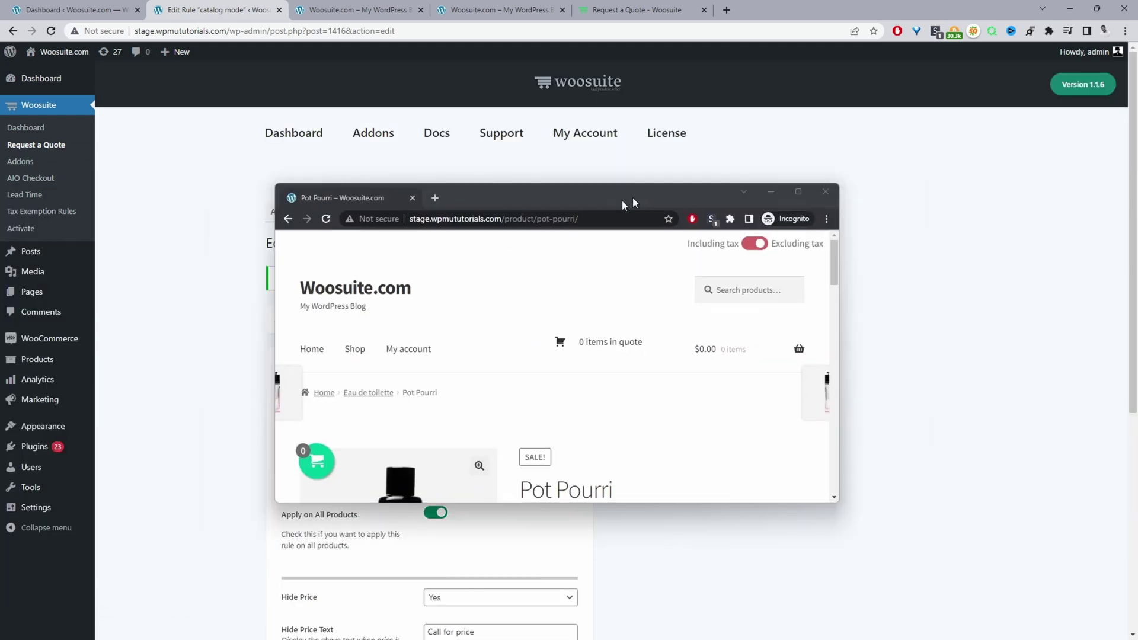
{"action": "left_click", "coordinate": [871, 173]}
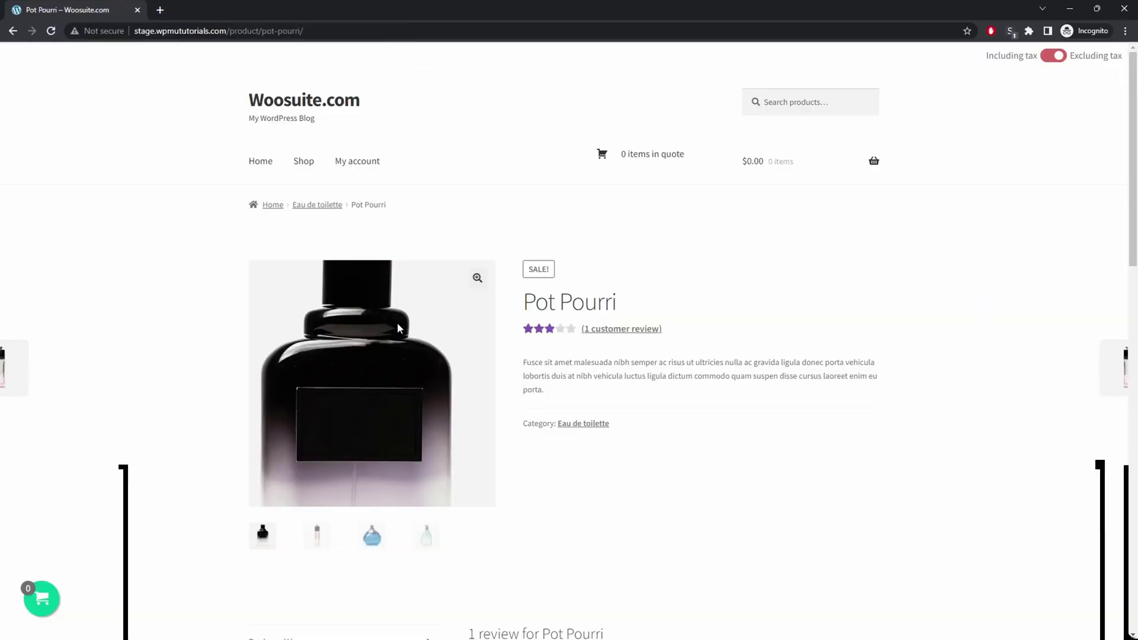
{"action": "left_click", "coordinate": [51, 30]}
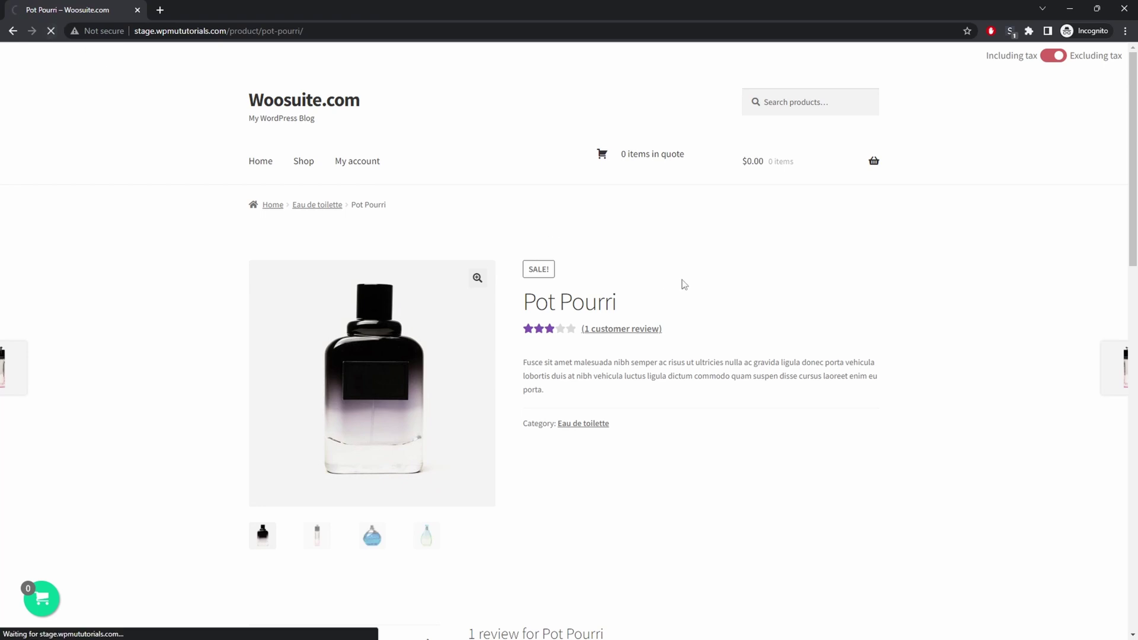
{"action": "left_click_drag", "start_coordinate": [587, 366], "coordinate": [527, 367]}
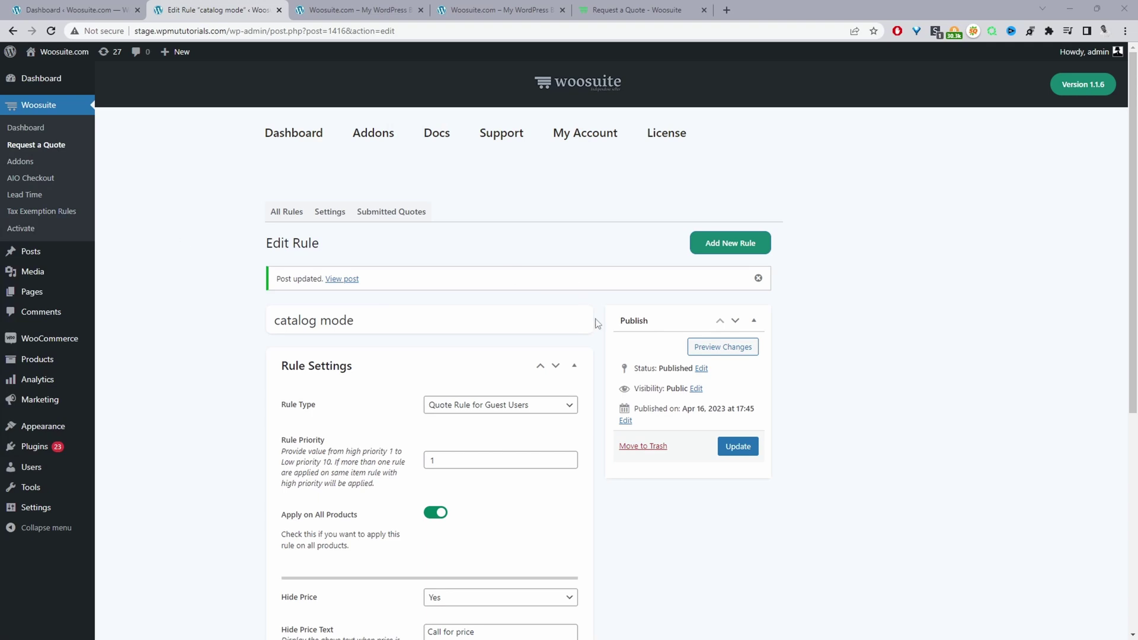
Clear the Hide Price Text in the catalog mode rule.
{"action": "scroll", "coordinate": [715, 541], "scroll_direction": "down", "scroll_amount": 5}
{"action": "left_click_drag", "start_coordinate": [505, 335], "coordinate": [360, 345]}
{"action": "key", "text": "BackSpace"}
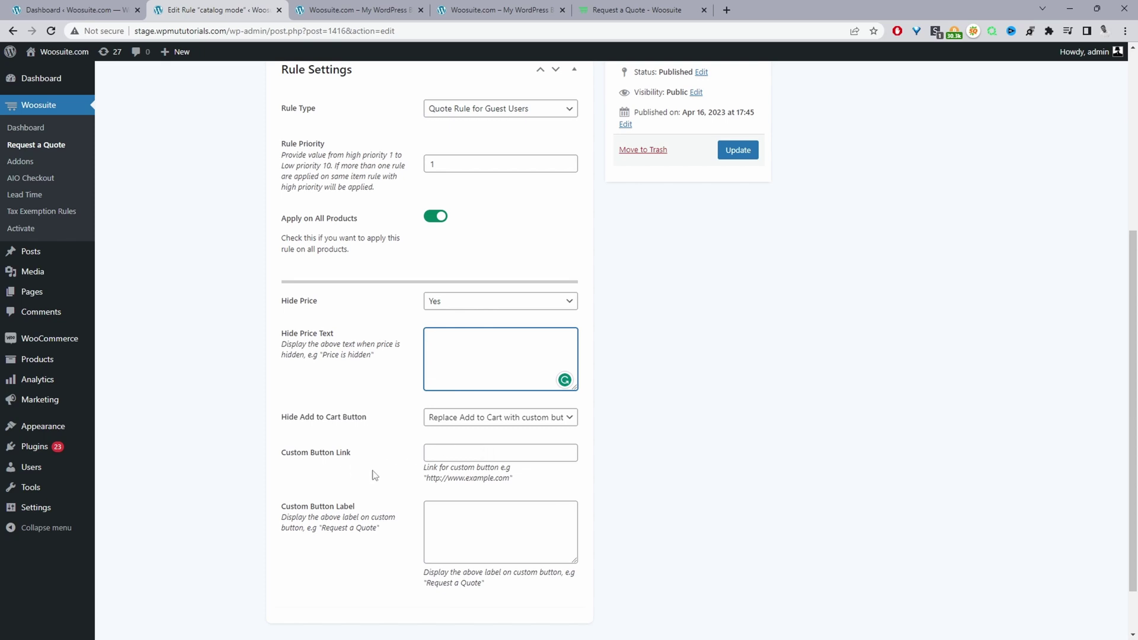
Set the rule's Custom Button Label to "Quote".
{"action": "left_click", "coordinate": [488, 538]}
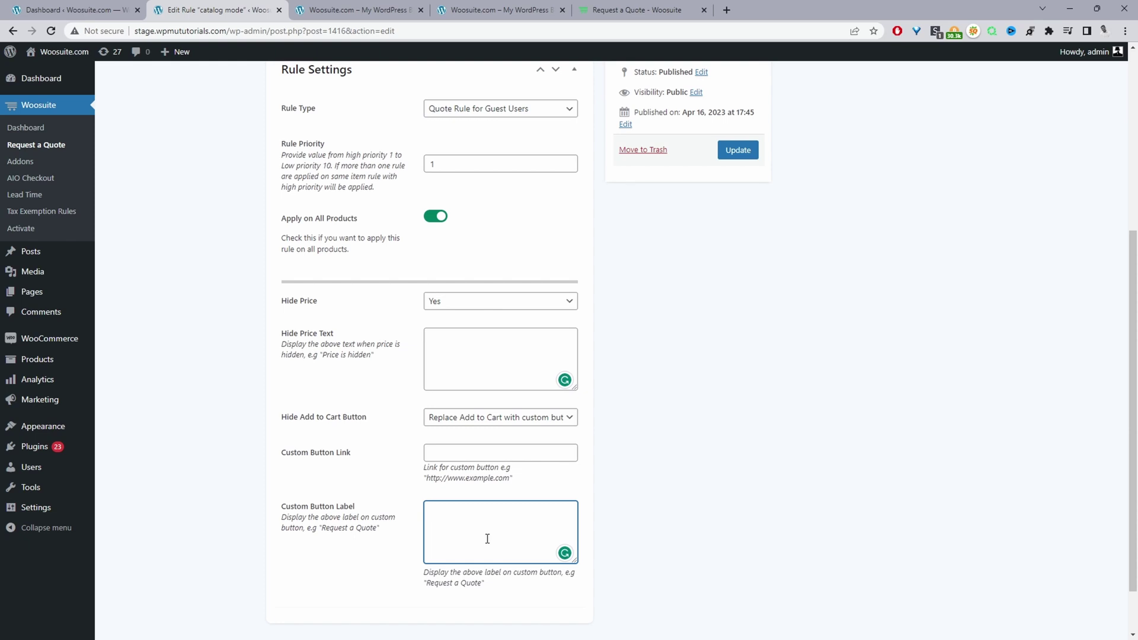
{"action": "left_click", "coordinate": [463, 453]}
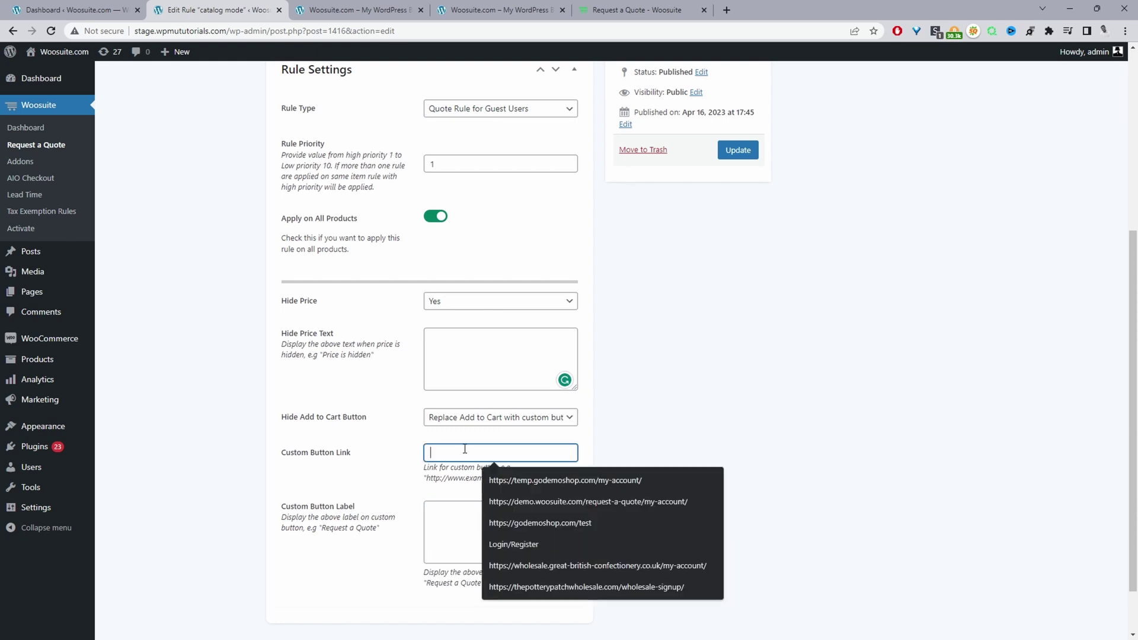
{"action": "left_click", "coordinate": [704, 410]}
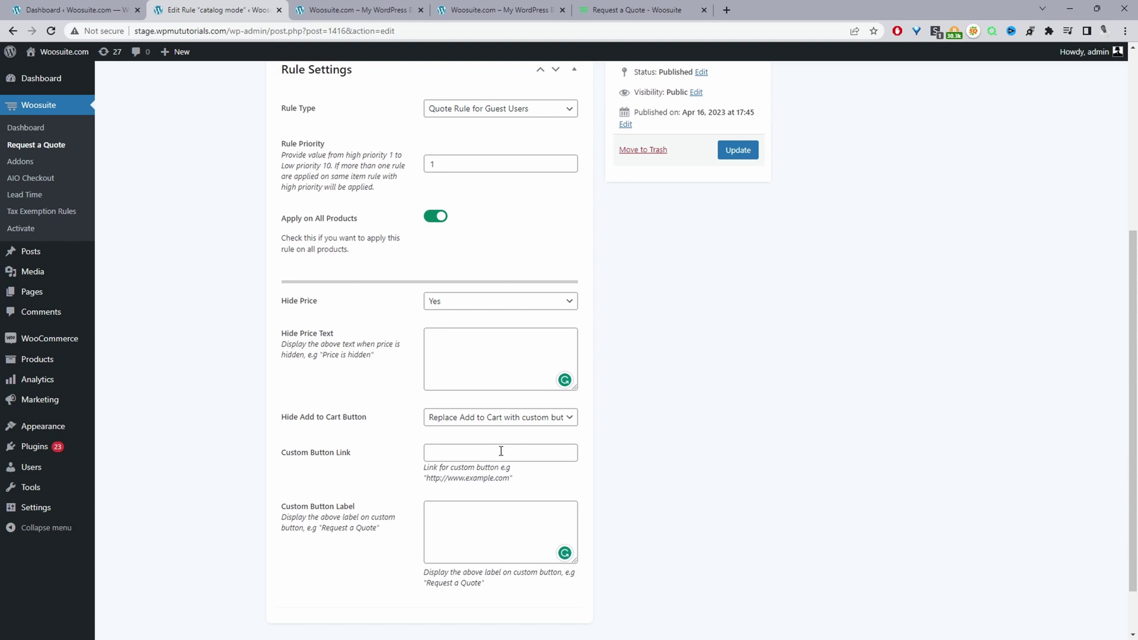
{"action": "left_click", "coordinate": [488, 531]}
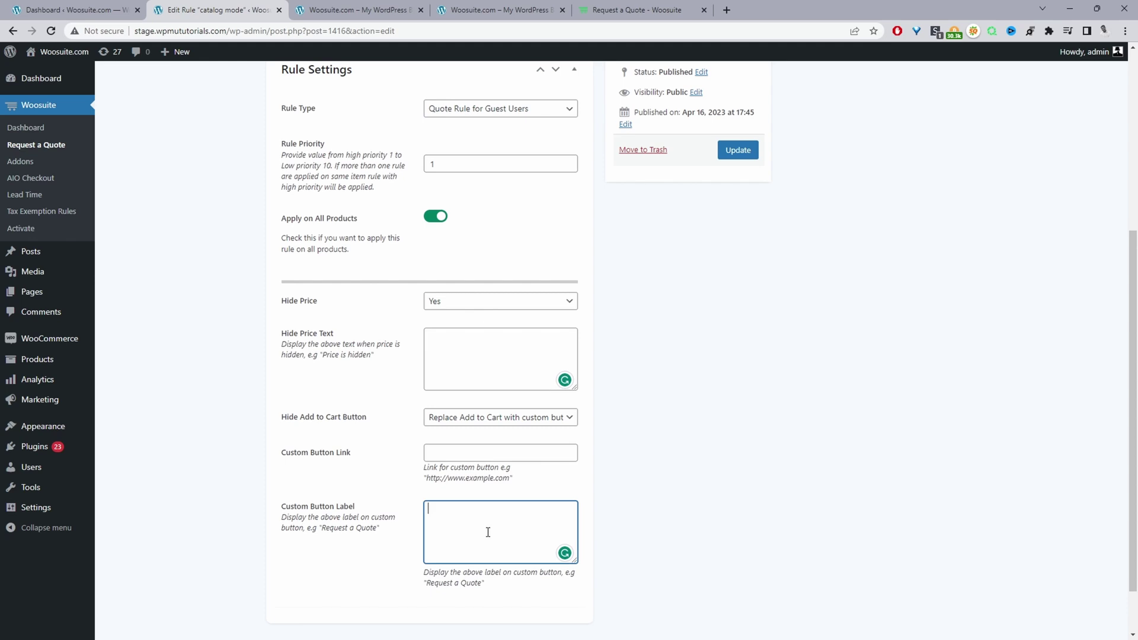
{"action": "type", "text": "Quote"}
Set the Hide Add to Cart Button option to "Replace Add to Cart button with a Quote Button".
{"action": "left_click", "coordinate": [491, 454]}
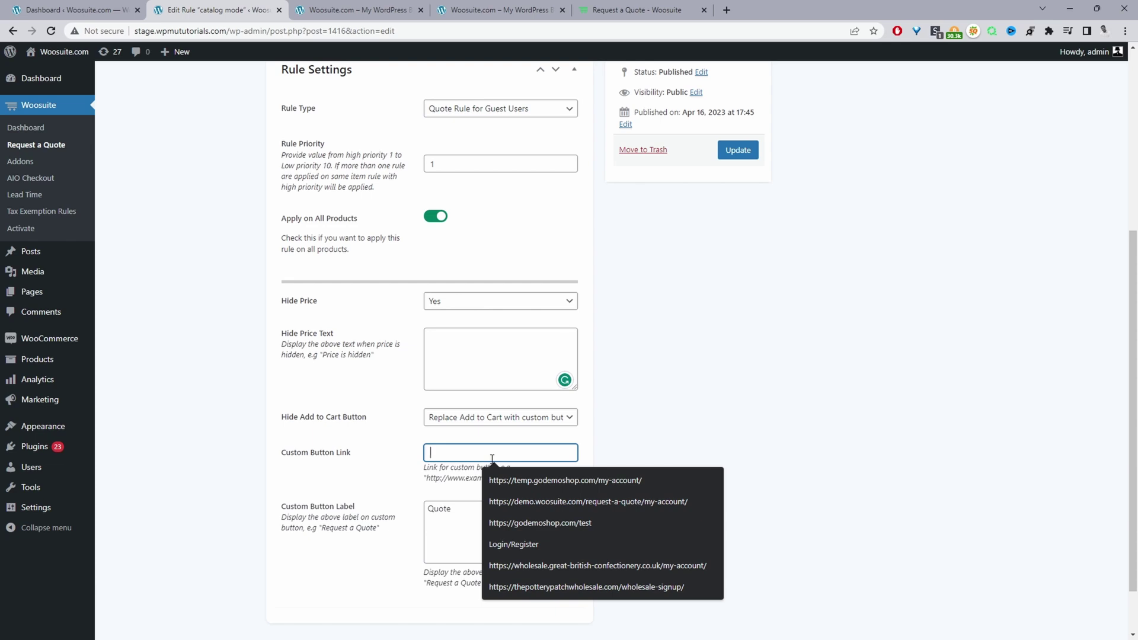
{"action": "left_click", "coordinate": [511, 422]}
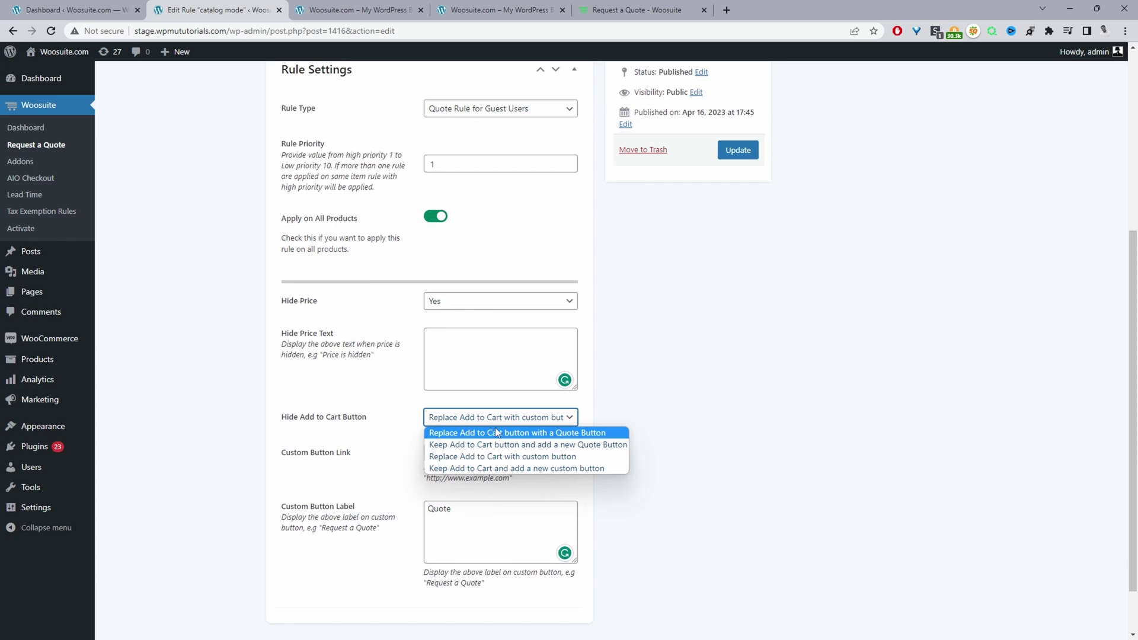
{"action": "left_click", "coordinate": [570, 434]}
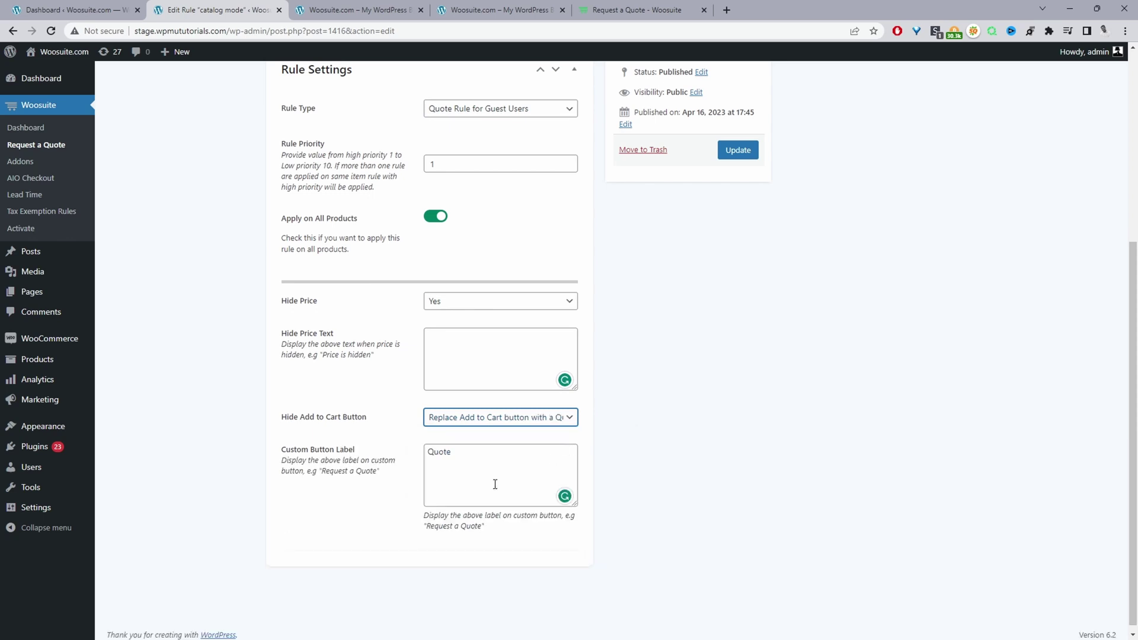
Change the Custom Button Label to "Request Quote" and update the rule.
{"action": "left_click", "coordinate": [430, 453]}
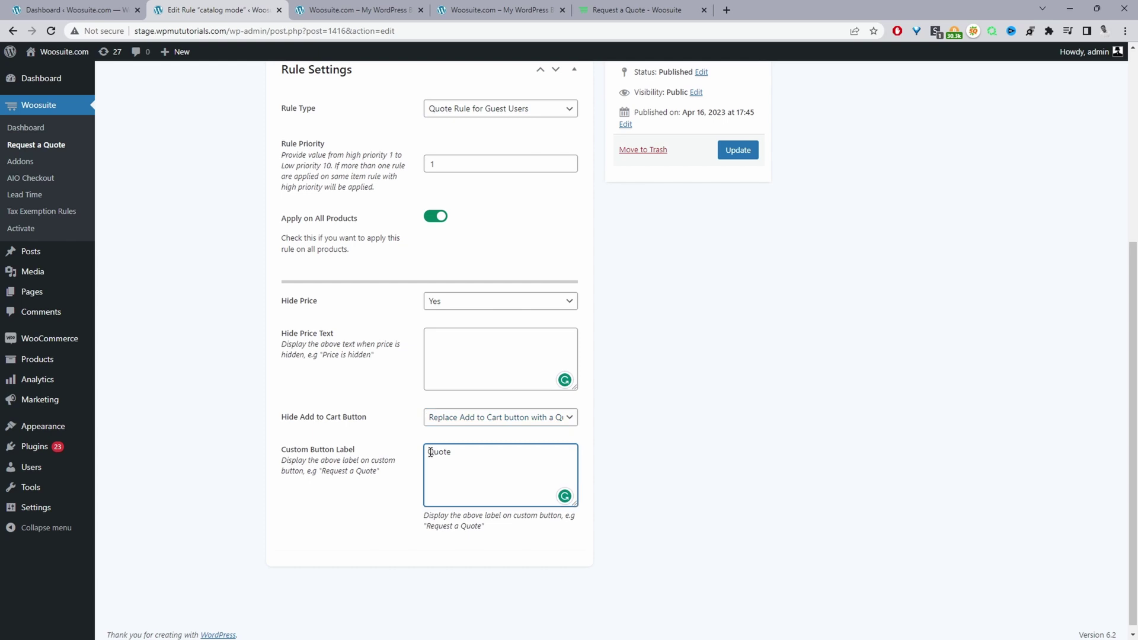
{"action": "type", "text": "Requo"}
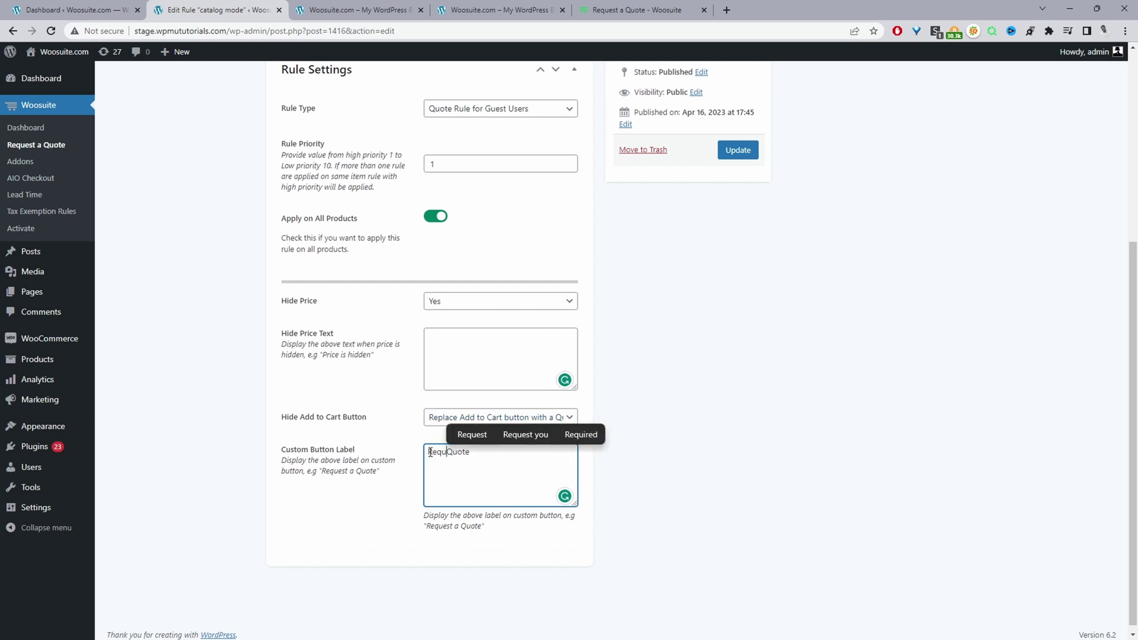
{"action": "key", "text": "BackSpace"}
{"action": "type", "text": "est"}
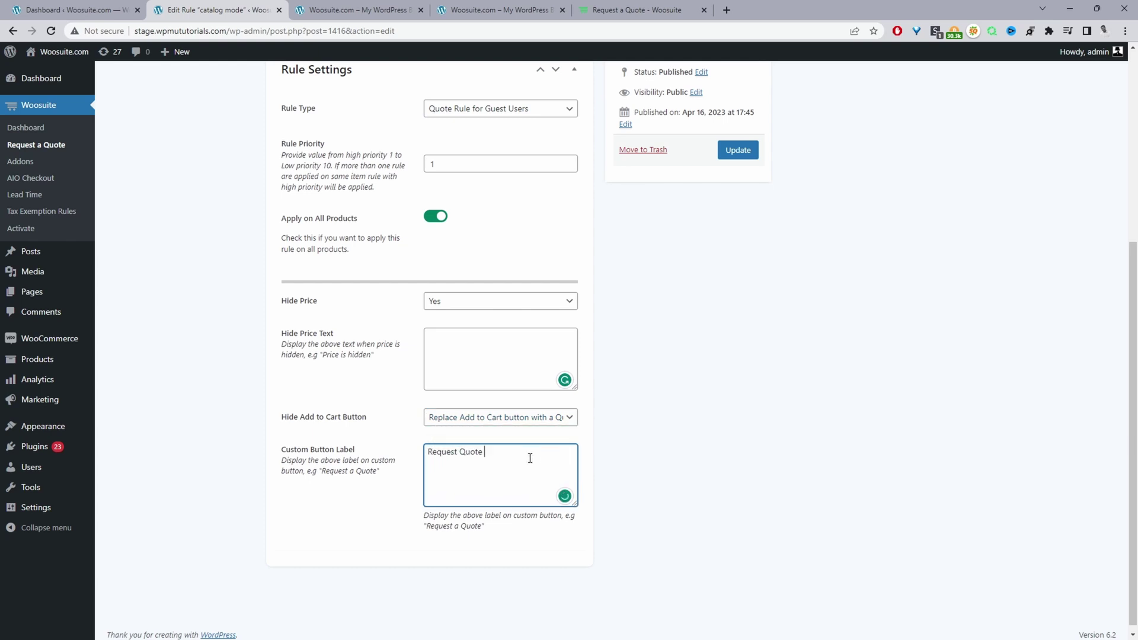
{"action": "left_click", "coordinate": [748, 150]}
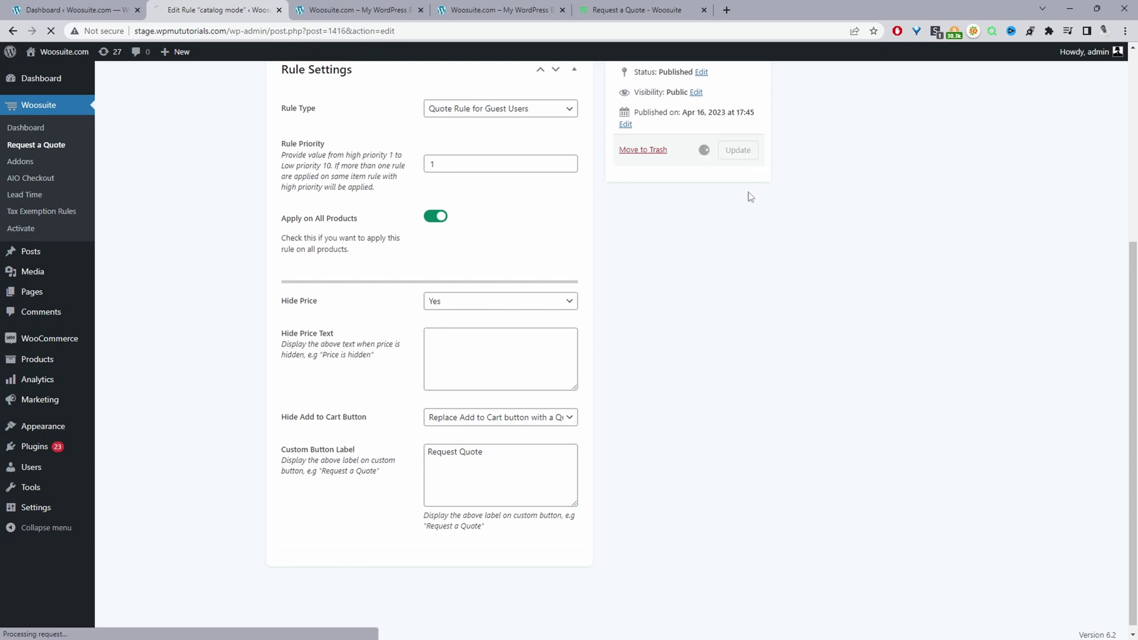
Switch to the incognito window and reload the Pot Pourri page to check its quote button.
{"action": "key", "text": "alt+Tab"}
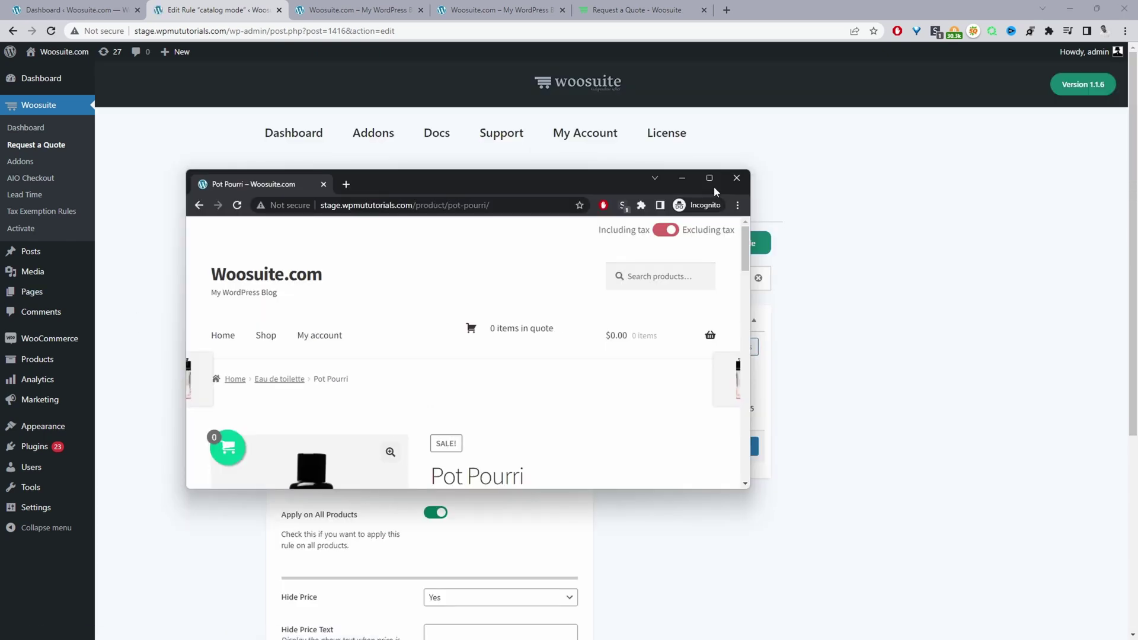
{"action": "left_click", "coordinate": [710, 178]}
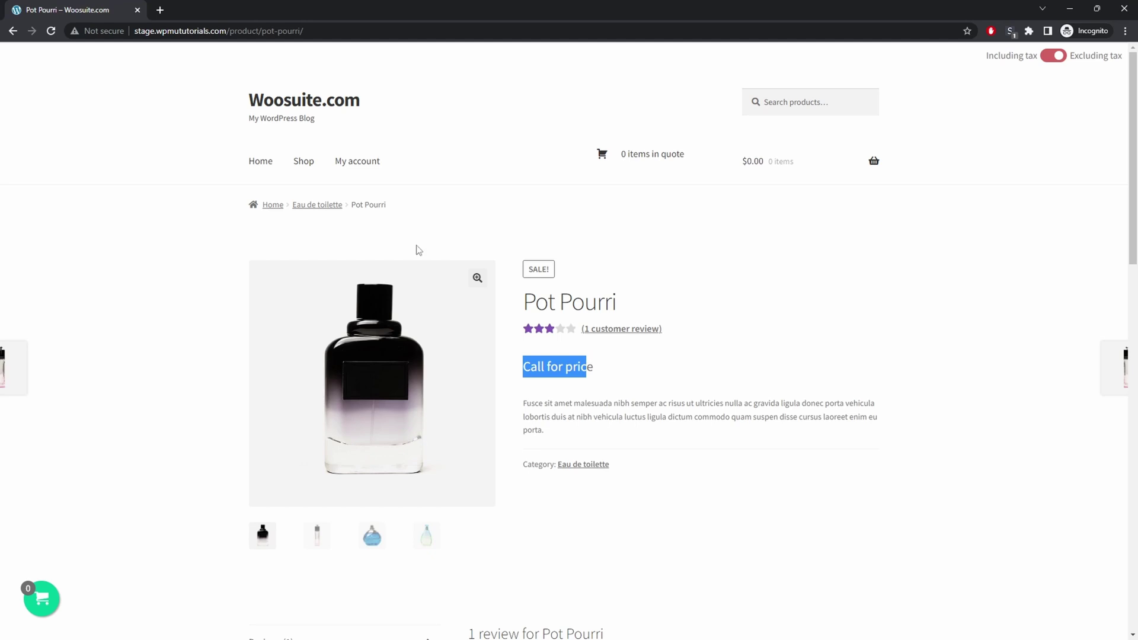
{"action": "left_click", "coordinate": [51, 30]}
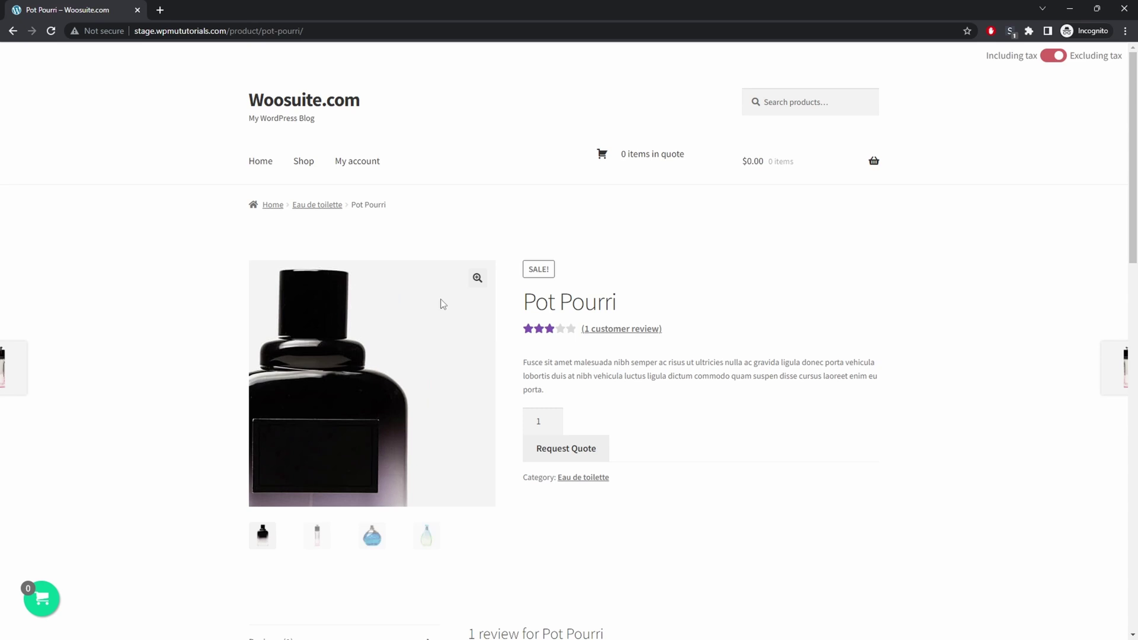
Open the Wasabi Flavoured Cashew product from the shop and choose the 1KG weight.
{"action": "left_click", "coordinate": [313, 168]}
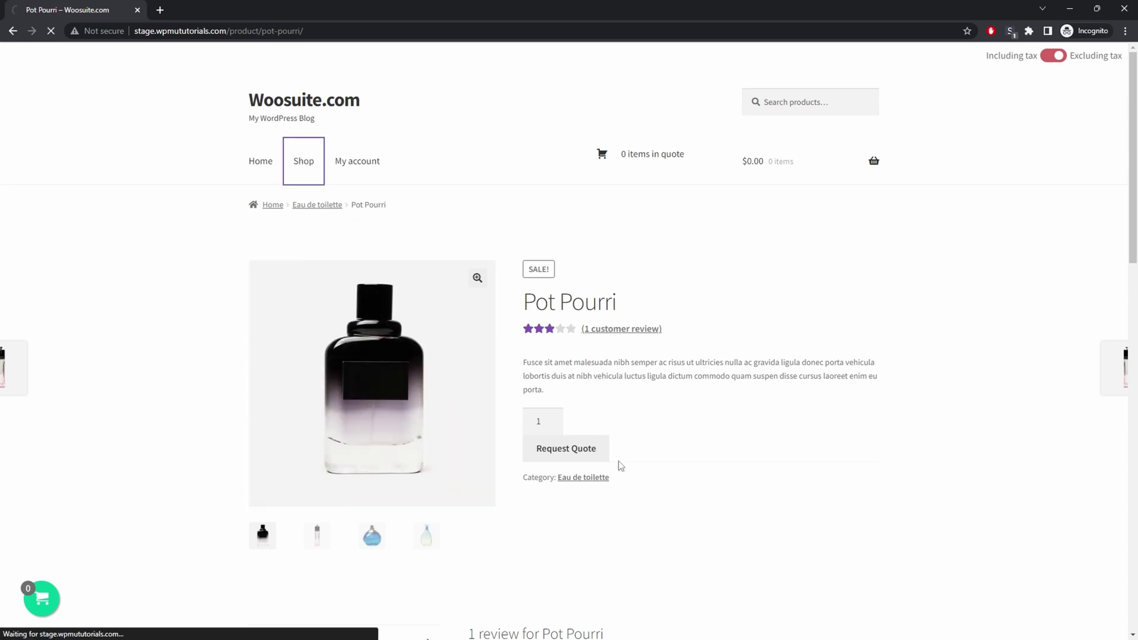
{"action": "left_click", "coordinate": [793, 457]}
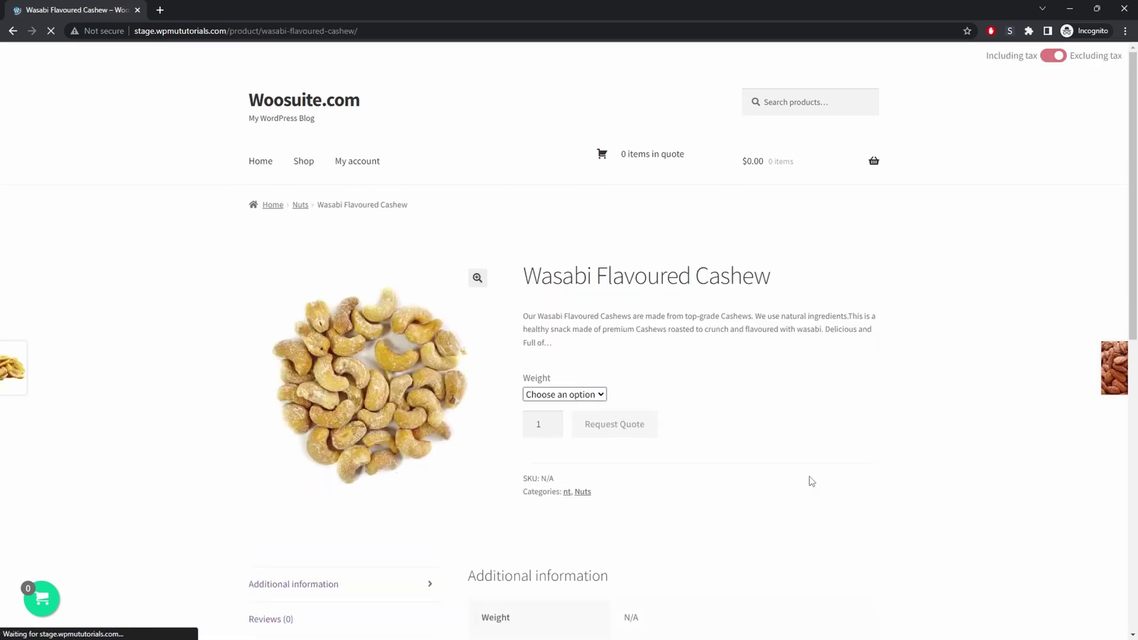
{"action": "left_click", "coordinate": [563, 395]}
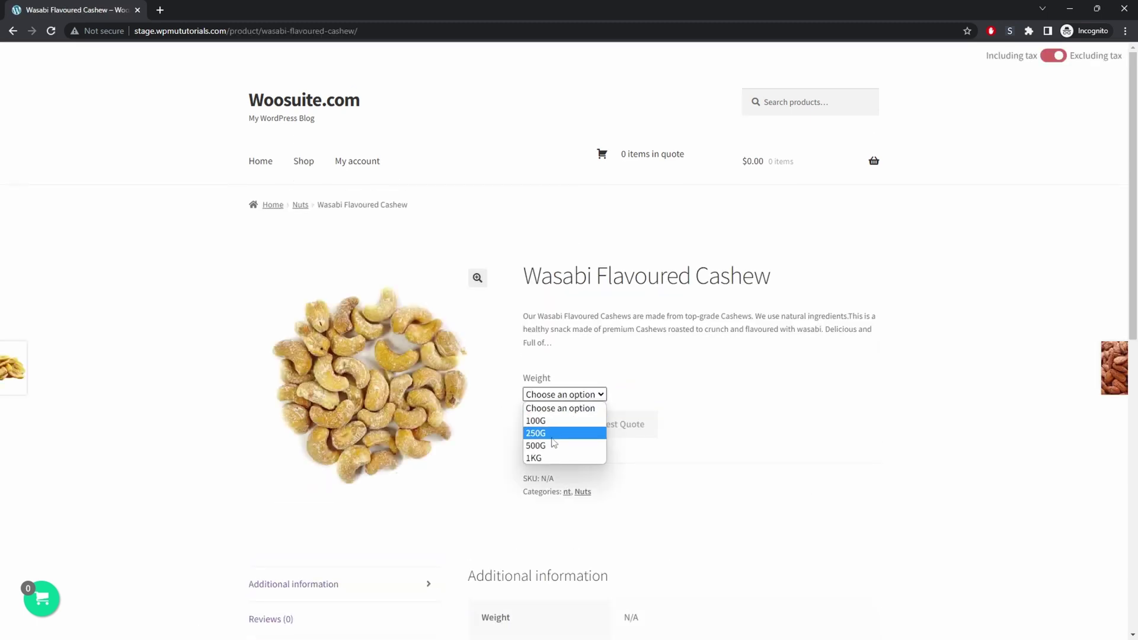
{"action": "left_click", "coordinate": [554, 433]}
{"action": "left_click", "coordinate": [560, 396]}
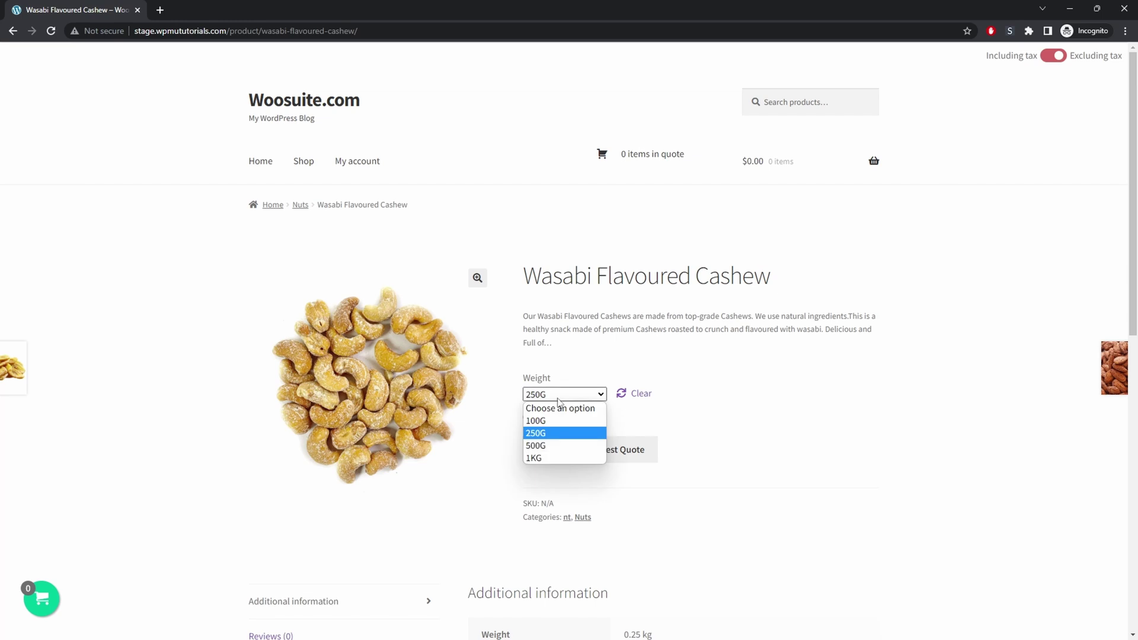
{"action": "left_click", "coordinate": [542, 457]}
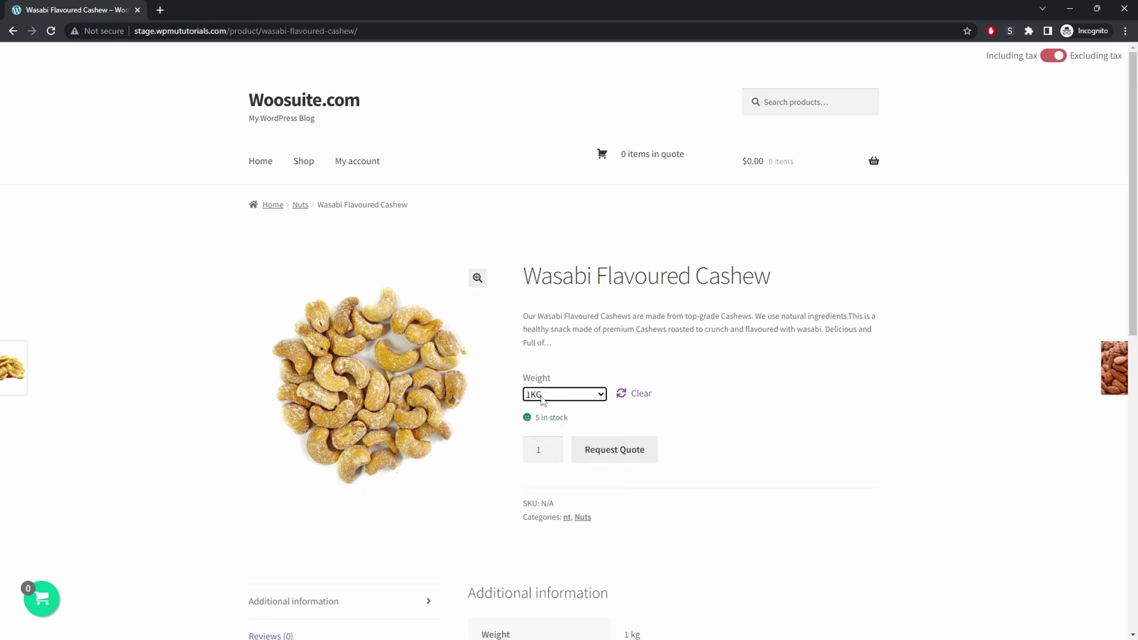
Set the cashew quantity to 5 and add the product to the quote request.
{"action": "triple_click", "coordinate": [552, 445]}
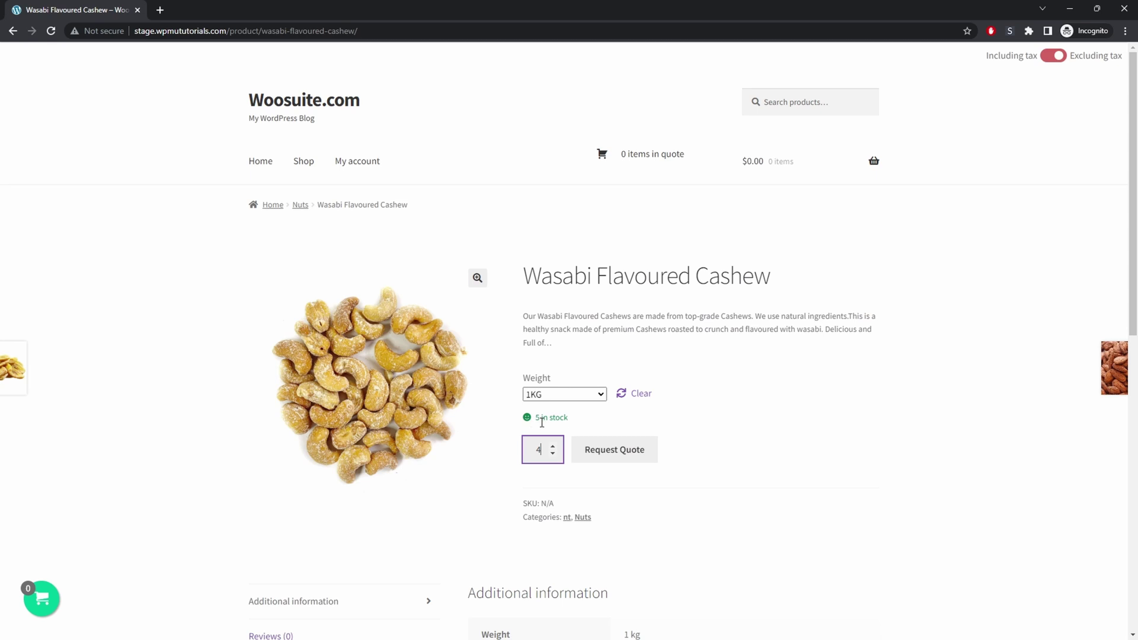
{"action": "left_click", "coordinate": [552, 445]}
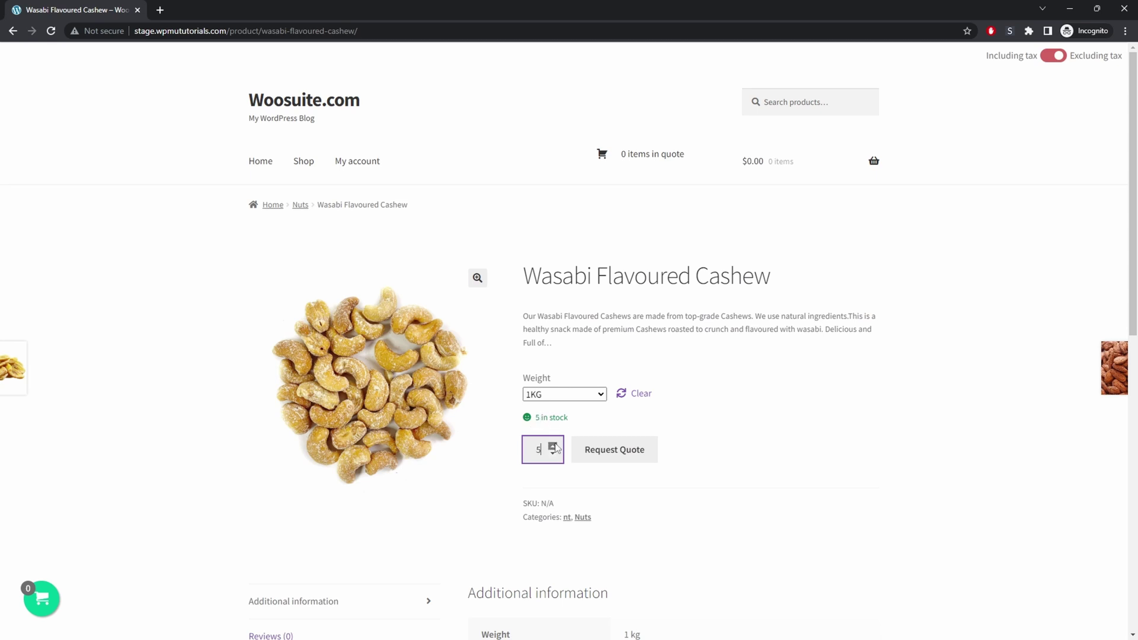
{"action": "left_click", "coordinate": [611, 455]}
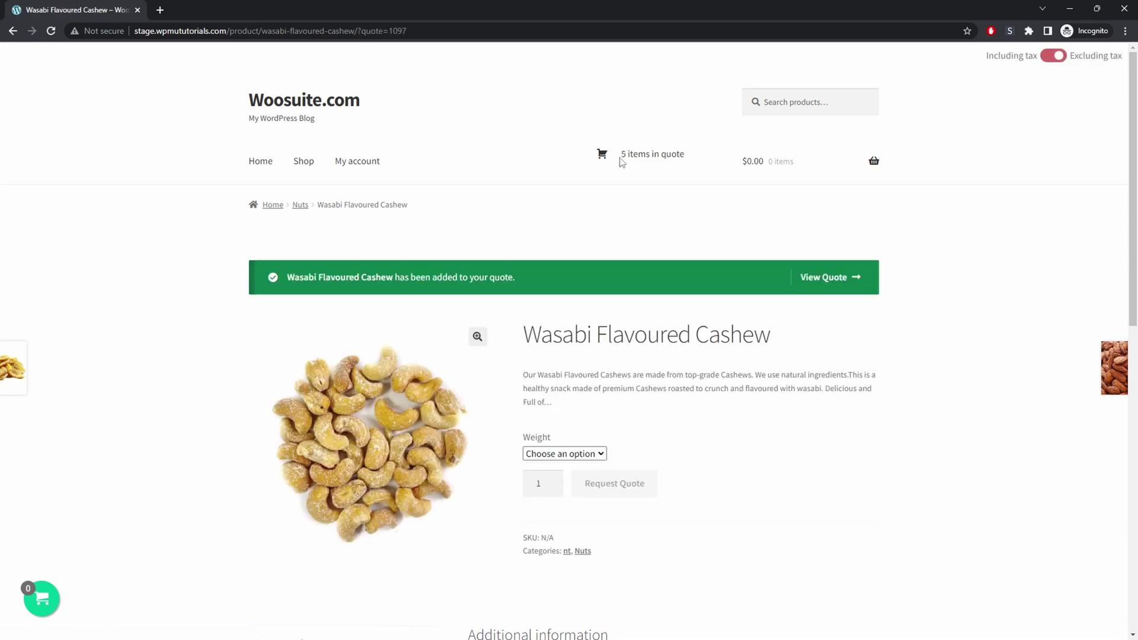
View the quote and examine its product list and the customer detail fields of the Request a Quote form.
{"action": "mouse_move", "coordinate": [630, 158]}
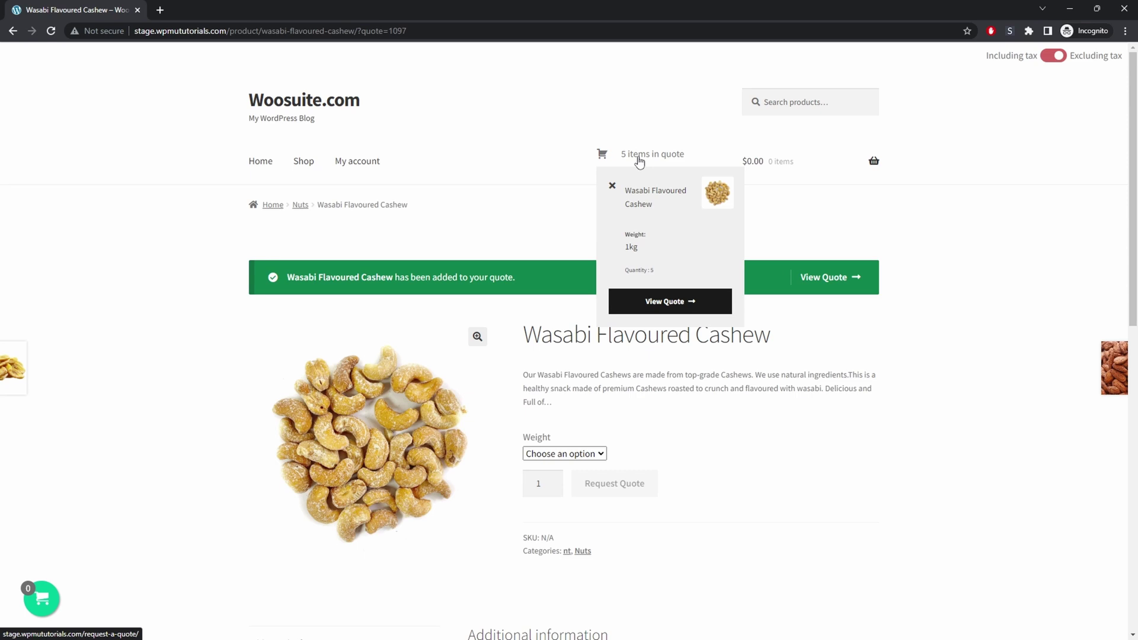
{"action": "left_click", "coordinate": [827, 288]}
{"action": "scroll", "coordinate": [775, 348], "scroll_direction": "down", "scroll_amount": 5}
{"action": "scroll", "coordinate": [776, 349], "scroll_direction": "down", "scroll_amount": 3}
{"action": "scroll", "coordinate": [776, 348], "scroll_direction": "up", "scroll_amount": 7}
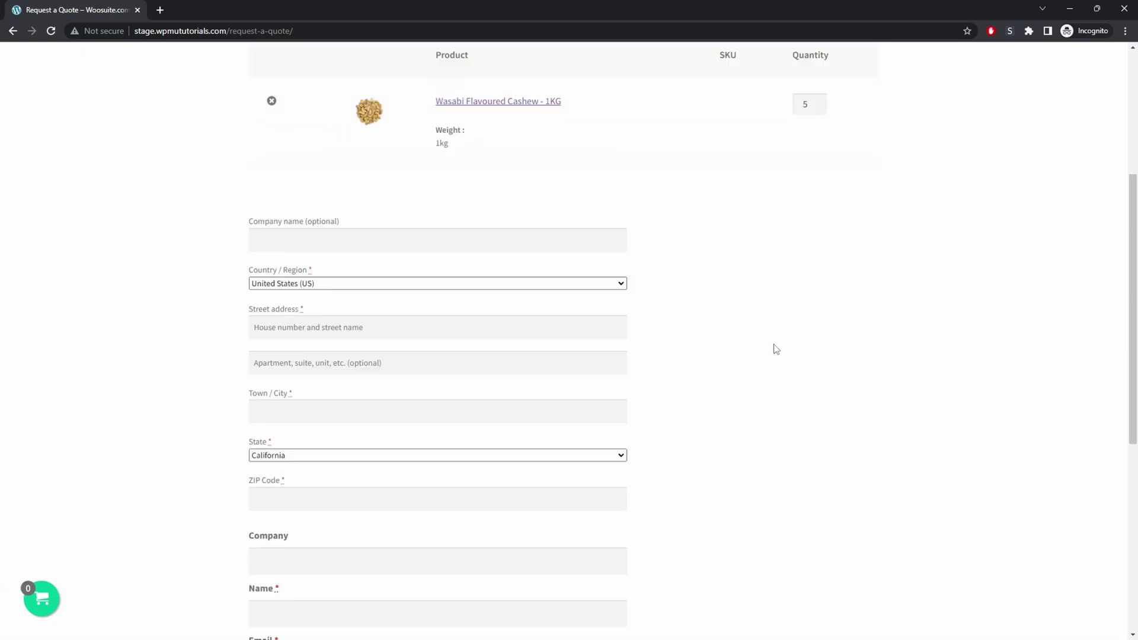
{"action": "scroll", "coordinate": [776, 348], "scroll_direction": "up", "scroll_amount": 2}
{"action": "scroll", "coordinate": [776, 349], "scroll_direction": "down", "scroll_amount": 2}
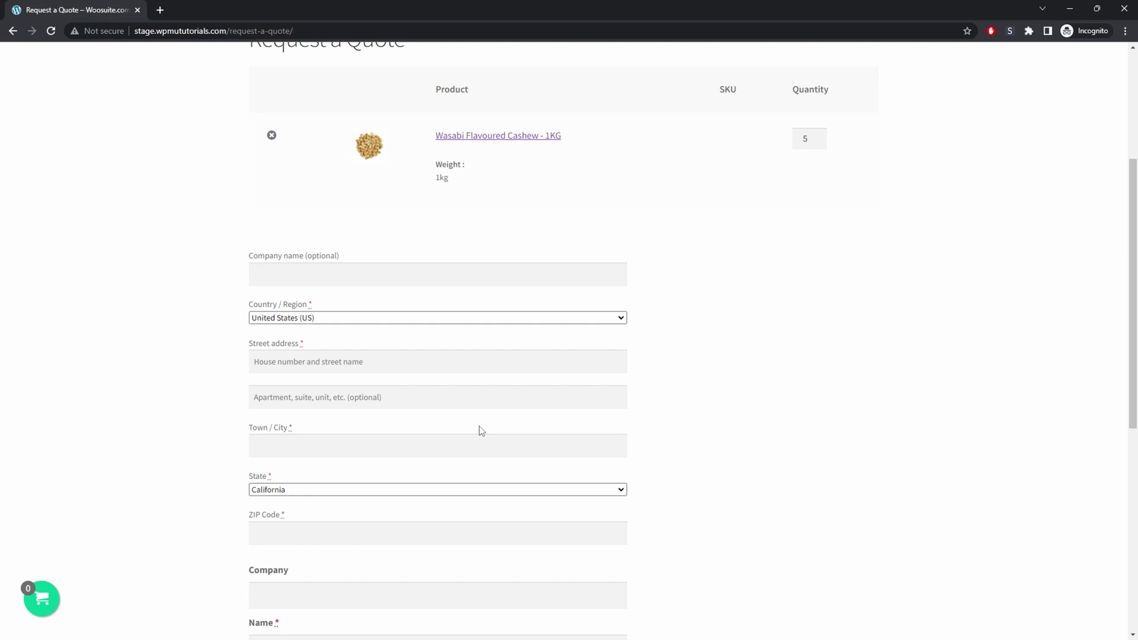
Fill in the company and address fields of the quote form from the saved Inndel LLC entry.
{"action": "scroll", "coordinate": [481, 431], "scroll_direction": "down", "scroll_amount": 4}
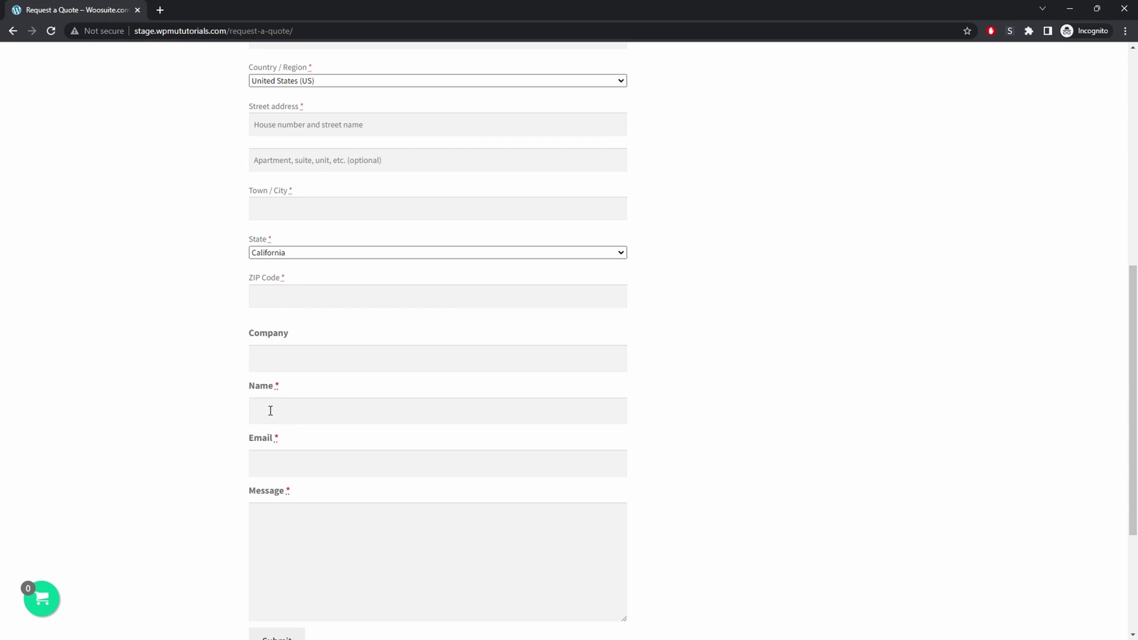
{"action": "left_click", "coordinate": [296, 537]}
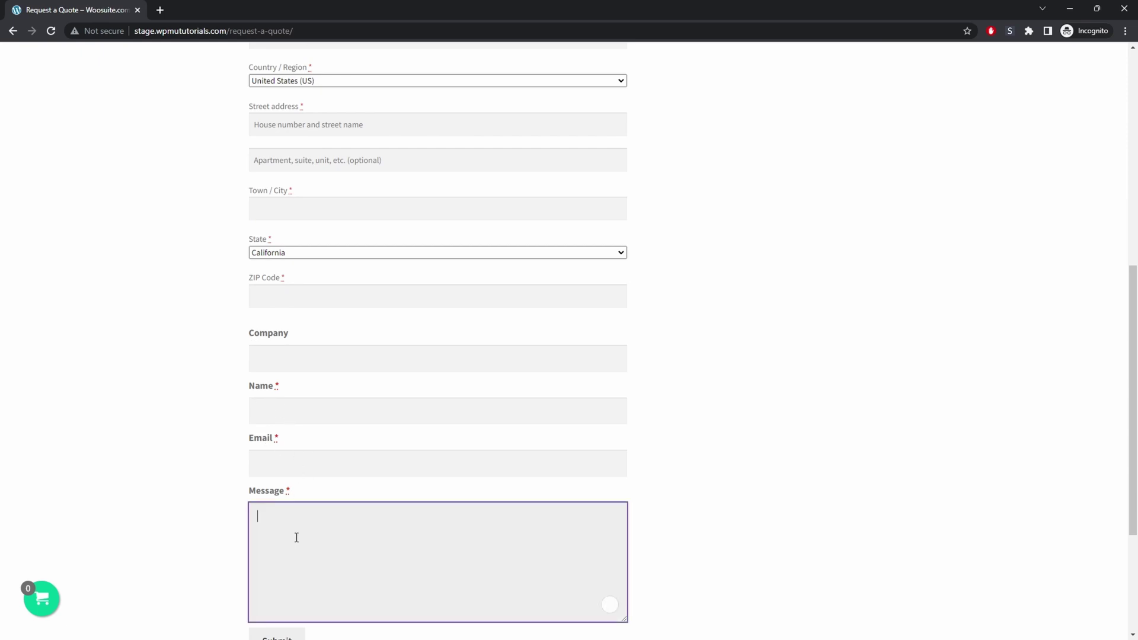
{"action": "scroll", "coordinate": [407, 563], "scroll_direction": "up", "scroll_amount": 4}
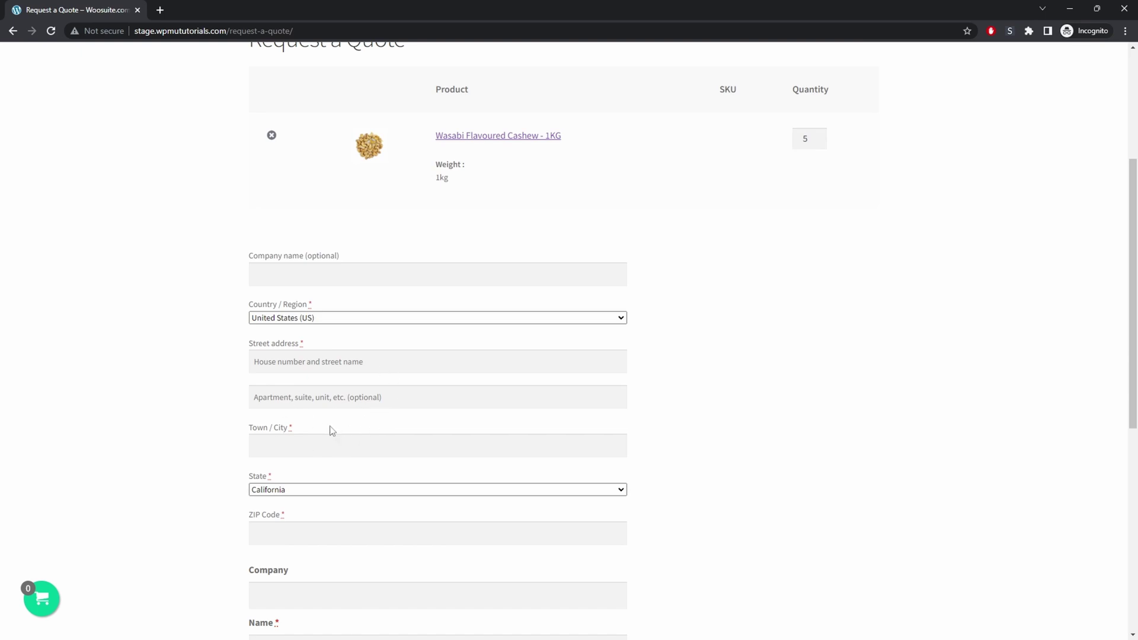
{"action": "left_click", "coordinate": [323, 276]}
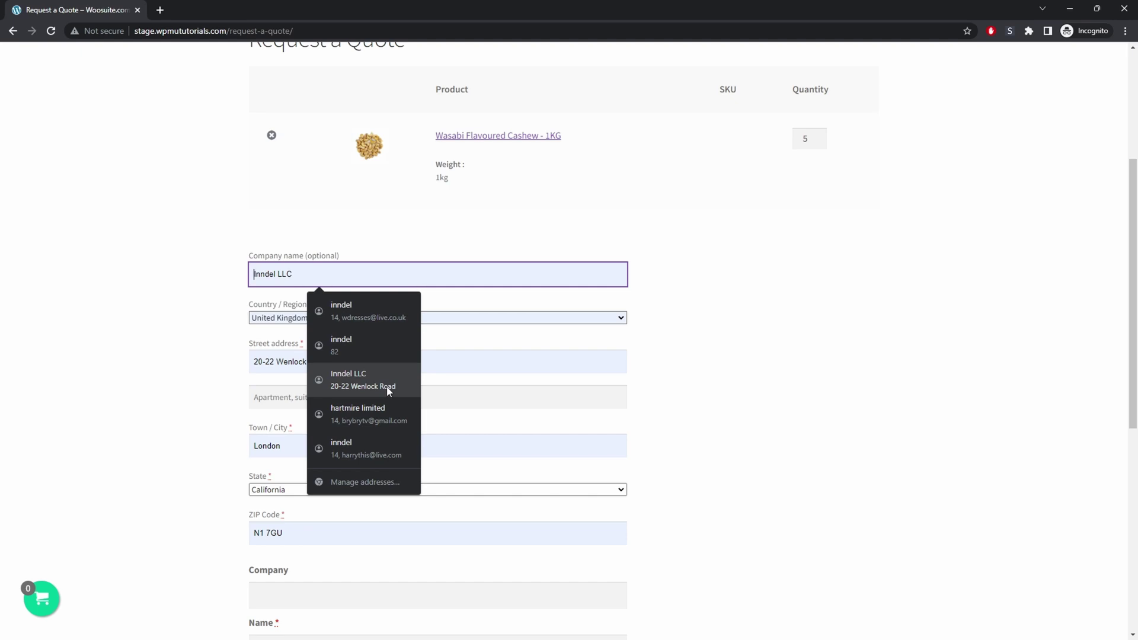
{"action": "left_click", "coordinate": [388, 391]}
Enter "new test" as the name, fill in the customer's e-mail, add the message "very interested" and submit the quote request.
{"action": "scroll", "coordinate": [743, 412], "scroll_direction": "down", "scroll_amount": 6}
{"action": "left_click", "coordinate": [299, 309]}
{"action": "type", "text": "new test"}
{"action": "left_click", "coordinate": [310, 356]}
{"action": "type", "text": "w"}
{"action": "left_click", "coordinate": [355, 388]}
{"action": "left_click", "coordinate": [308, 450]}
{"action": "type", "text": "very interested"}
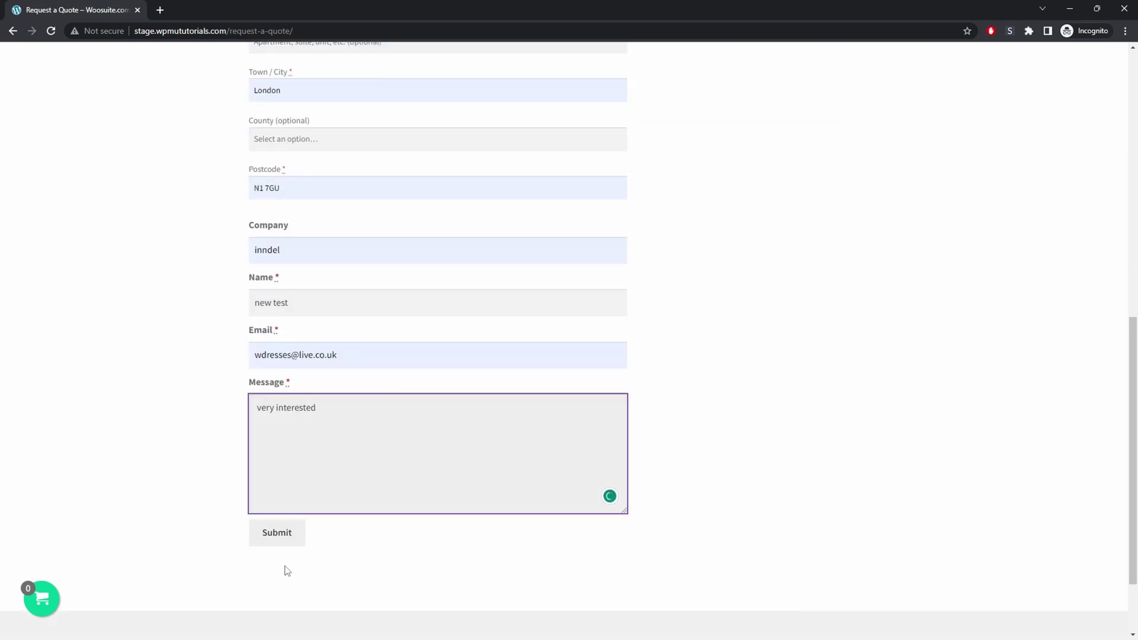
{"action": "left_click", "coordinate": [276, 537]}
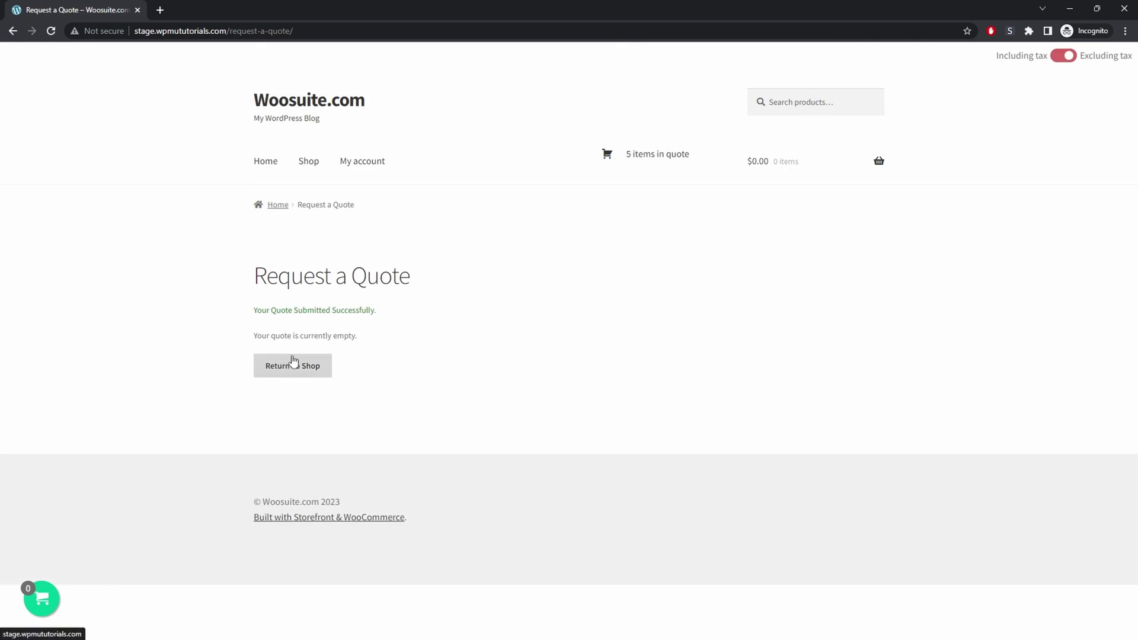
Return to the admin window and open the "new test" quote from the submitted quotes.
{"action": "left_click_drag", "start_coordinate": [944, 9], "coordinate": [0, 207]}
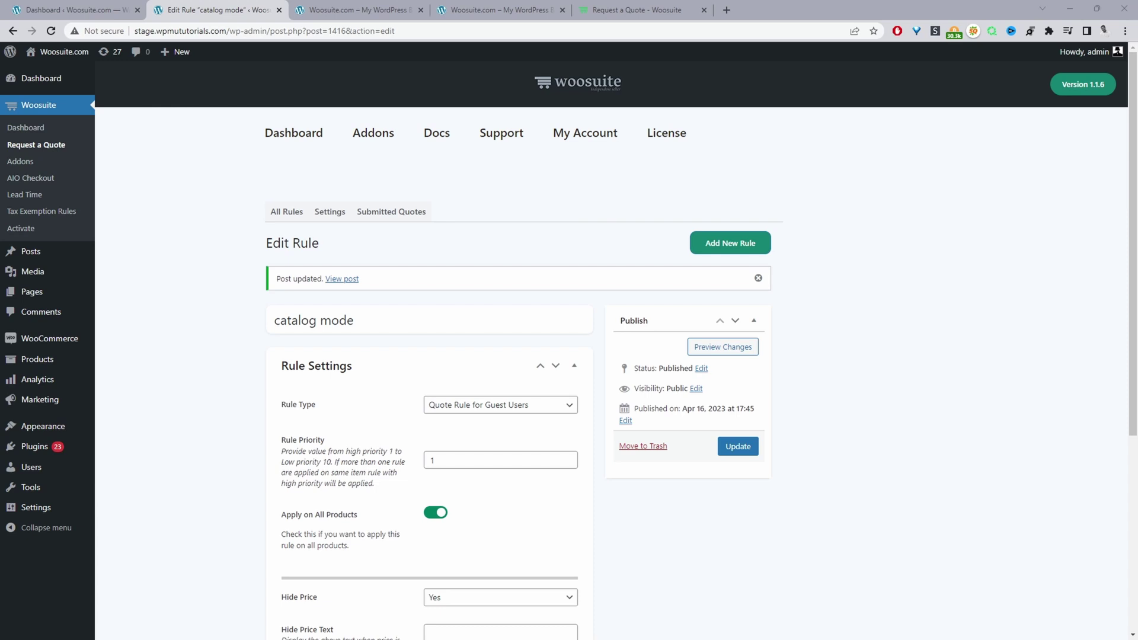
{"action": "left_click", "coordinate": [382, 219]}
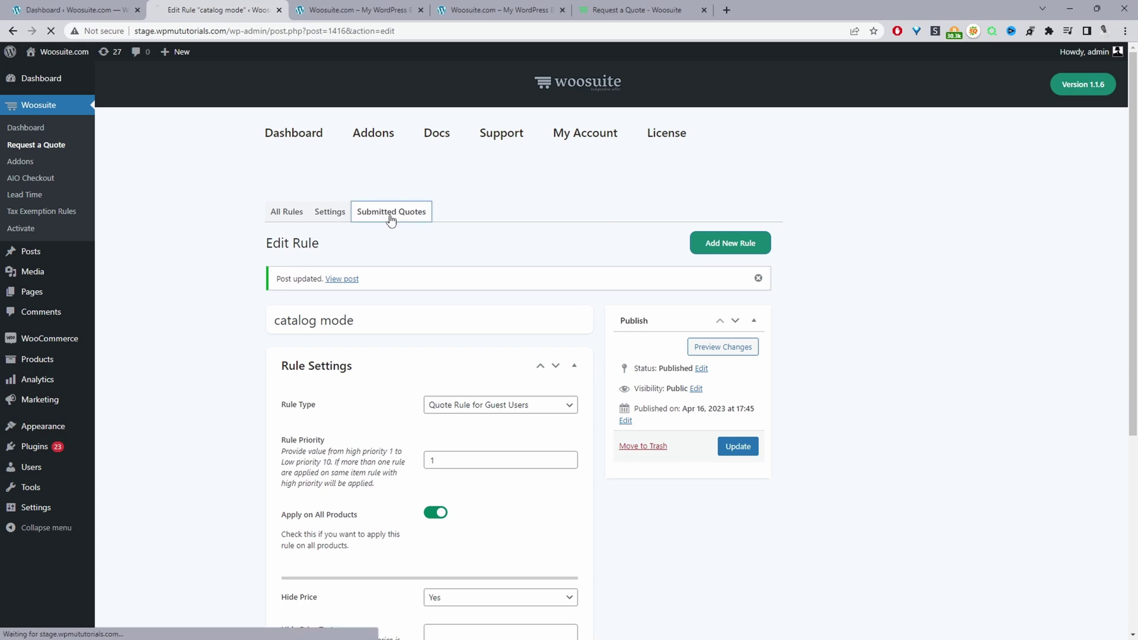
{"action": "left_click_drag", "start_coordinate": [477, 335], "coordinate": [388, 350]}
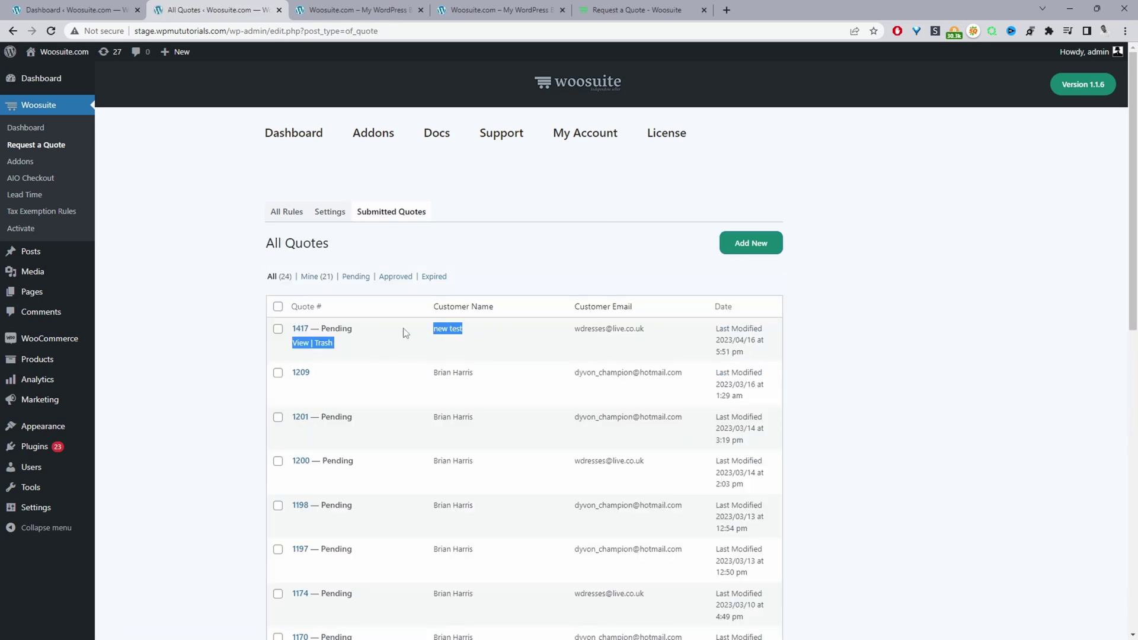
{"action": "left_click", "coordinate": [398, 335]}
{"action": "left_click", "coordinate": [301, 342]}
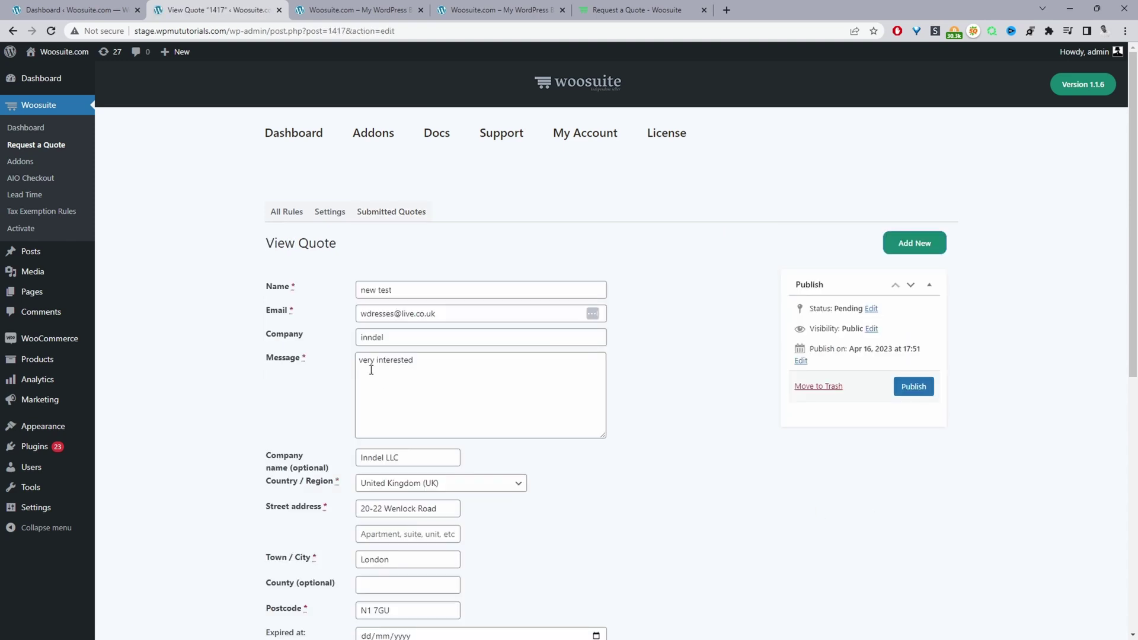
Set the quote's expiry date to 29/04/2023.
{"action": "scroll", "coordinate": [451, 435], "scroll_direction": "down", "scroll_amount": 2}
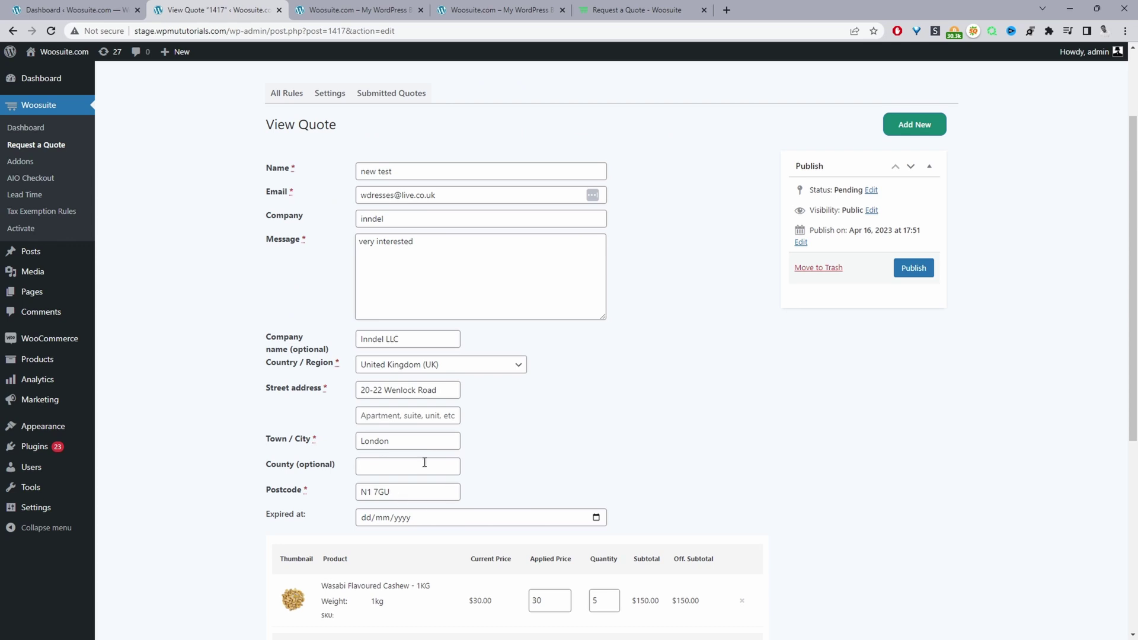
{"action": "scroll", "coordinate": [408, 456], "scroll_direction": "down", "scroll_amount": 1}
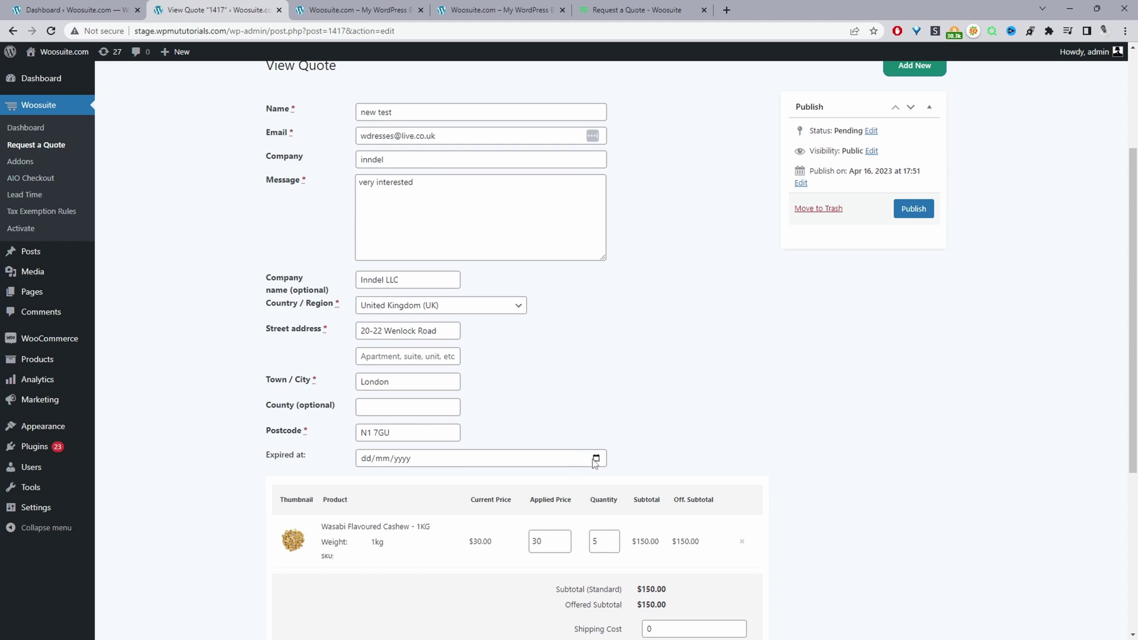
{"action": "left_click", "coordinate": [595, 461]}
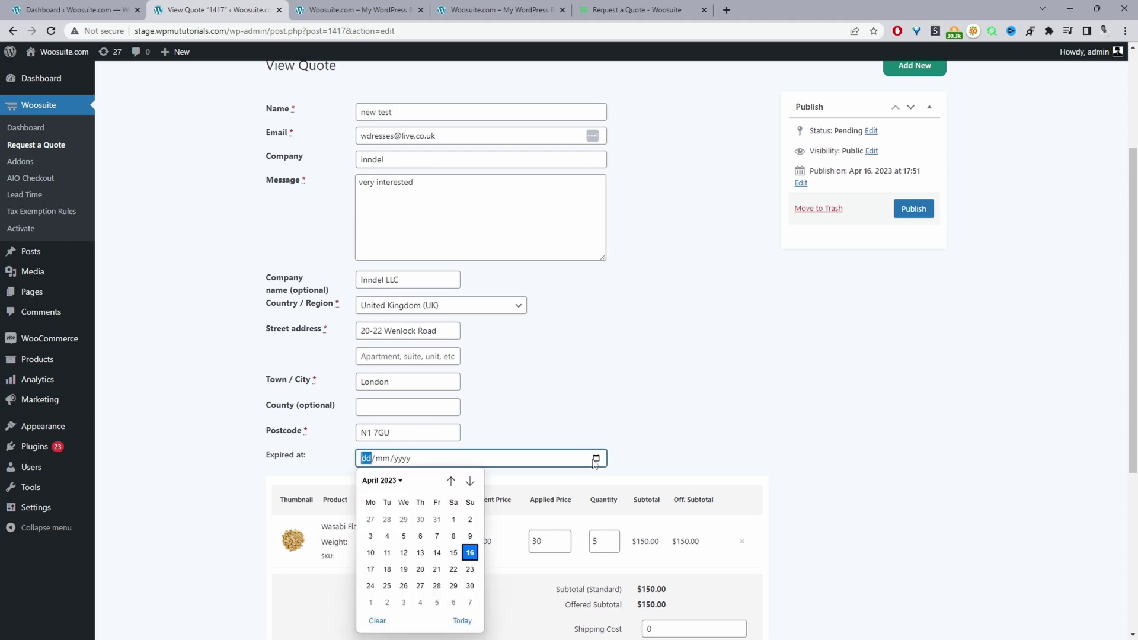
{"action": "left_click", "coordinate": [452, 586]}
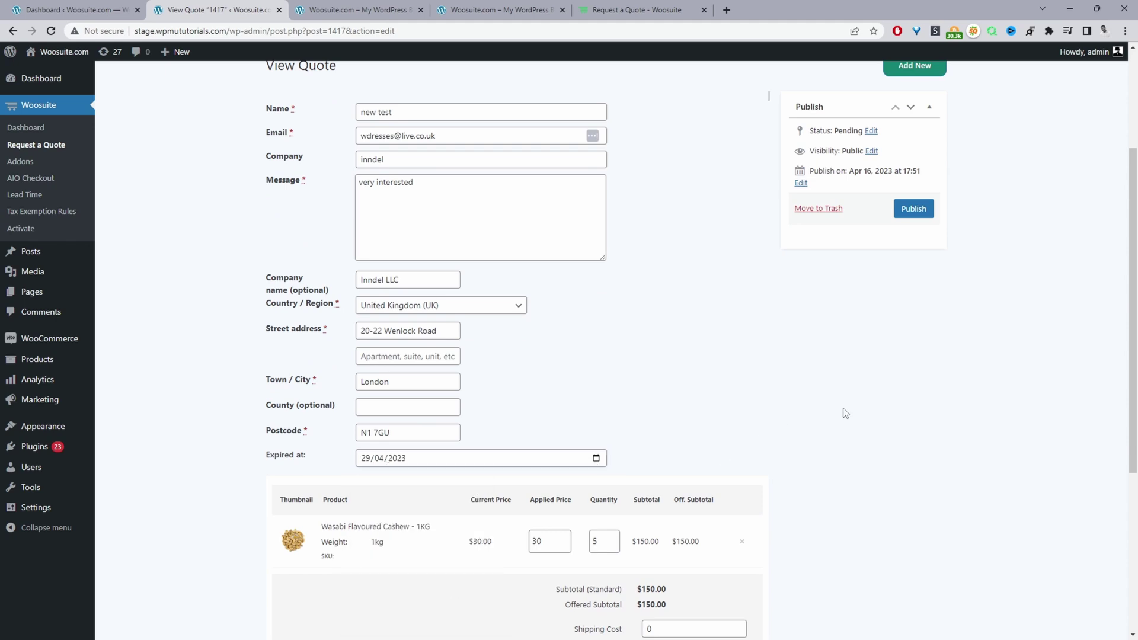
Set the applied price of the Wasabi Flavoured Cashew - 1KG line to 25.
{"action": "scroll", "coordinate": [845, 413], "scroll_direction": "down", "scroll_amount": 4}
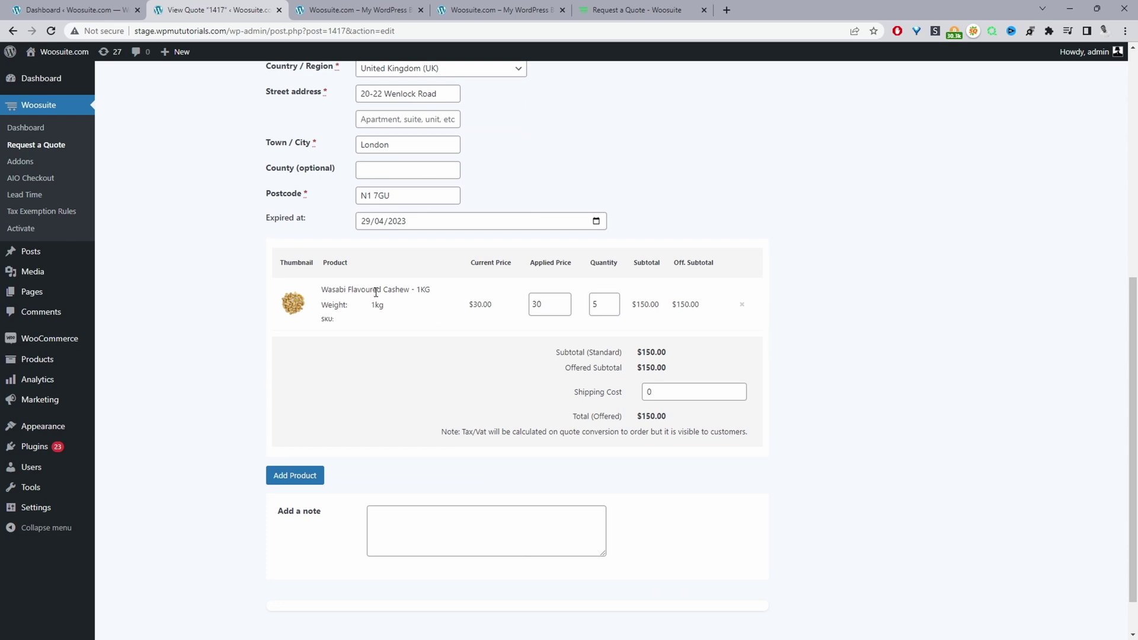
{"action": "left_click_drag", "start_coordinate": [330, 289], "coordinate": [428, 293]}
{"action": "double_click", "coordinate": [593, 304]}
{"action": "double_click", "coordinate": [545, 305]}
{"action": "type", "text": "25"}
{"action": "left_click", "coordinate": [845, 353]}
Set the quote's shipping cost to 250.
{"action": "double_click", "coordinate": [650, 392]}
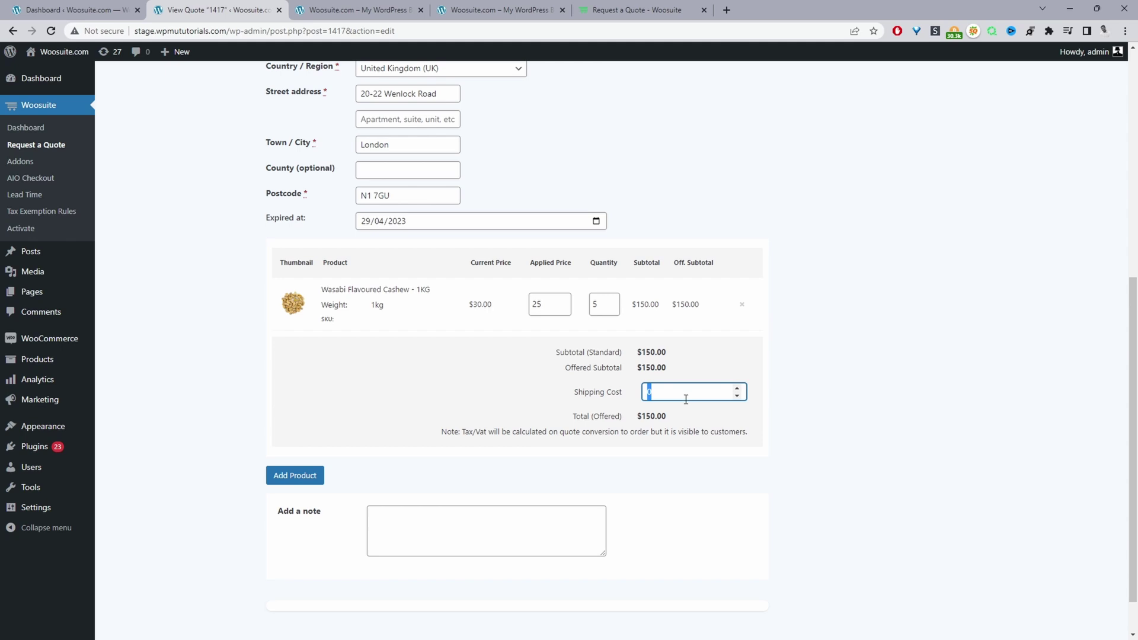
{"action": "type", "text": "25"}
{"action": "left_click", "coordinate": [860, 355]}
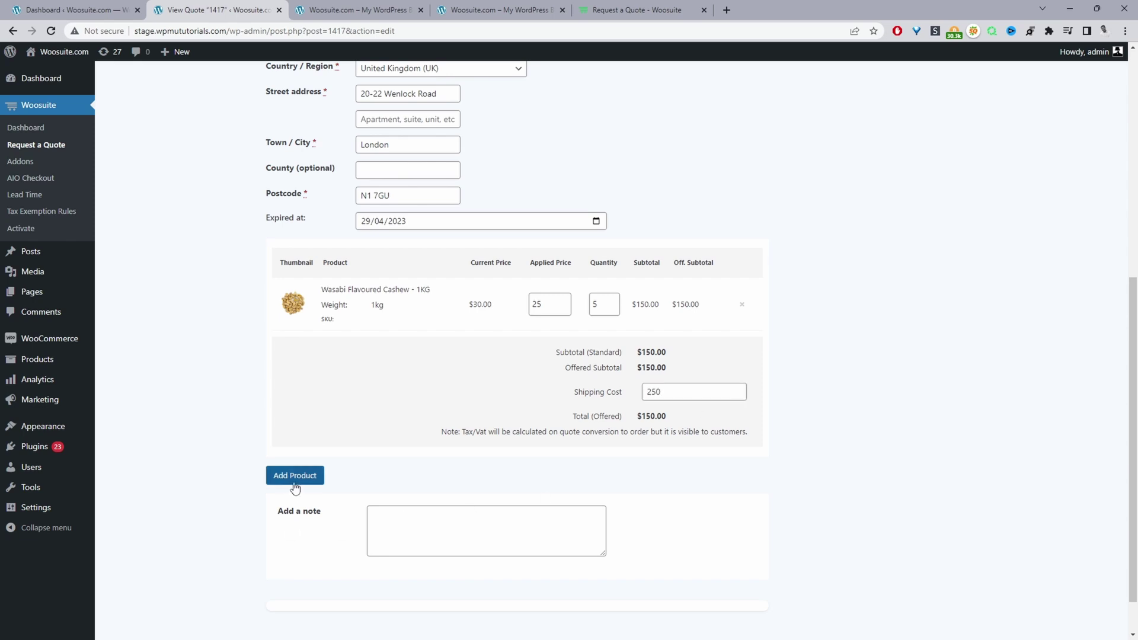
Add the note "This is the best price we can do for now" to the quote.
{"action": "left_click", "coordinate": [414, 517]}
{"action": "scroll", "coordinate": [508, 526], "scroll_direction": "down", "scroll_amount": 1}
{"action": "scroll", "coordinate": [508, 526], "scroll_direction": "up", "scroll_amount": 1}
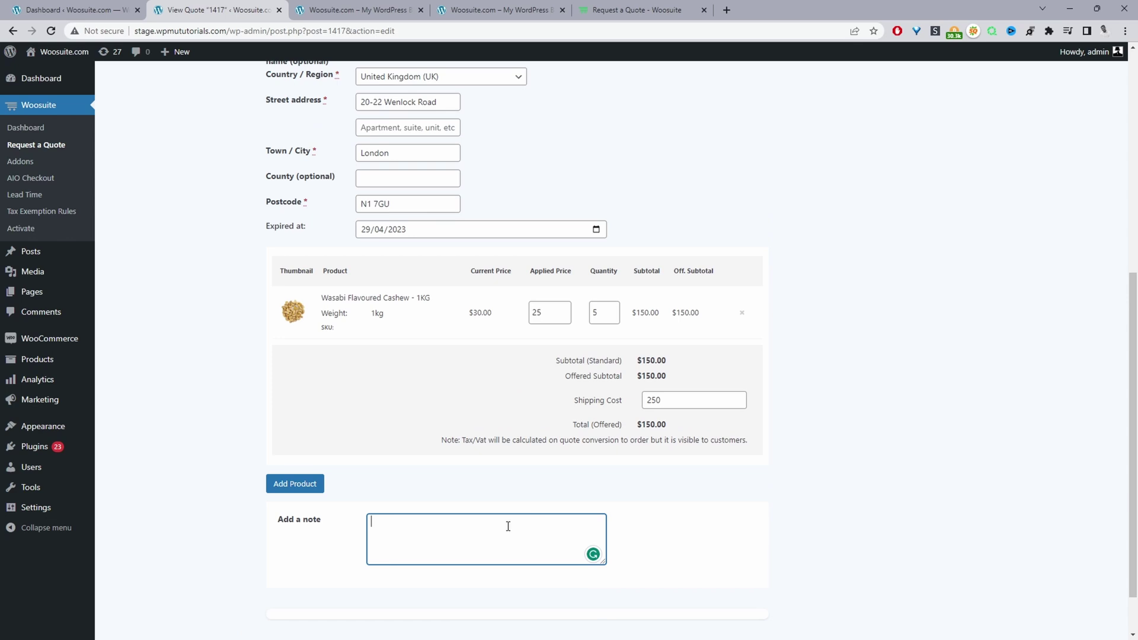
{"action": "type", "text": "This i"}
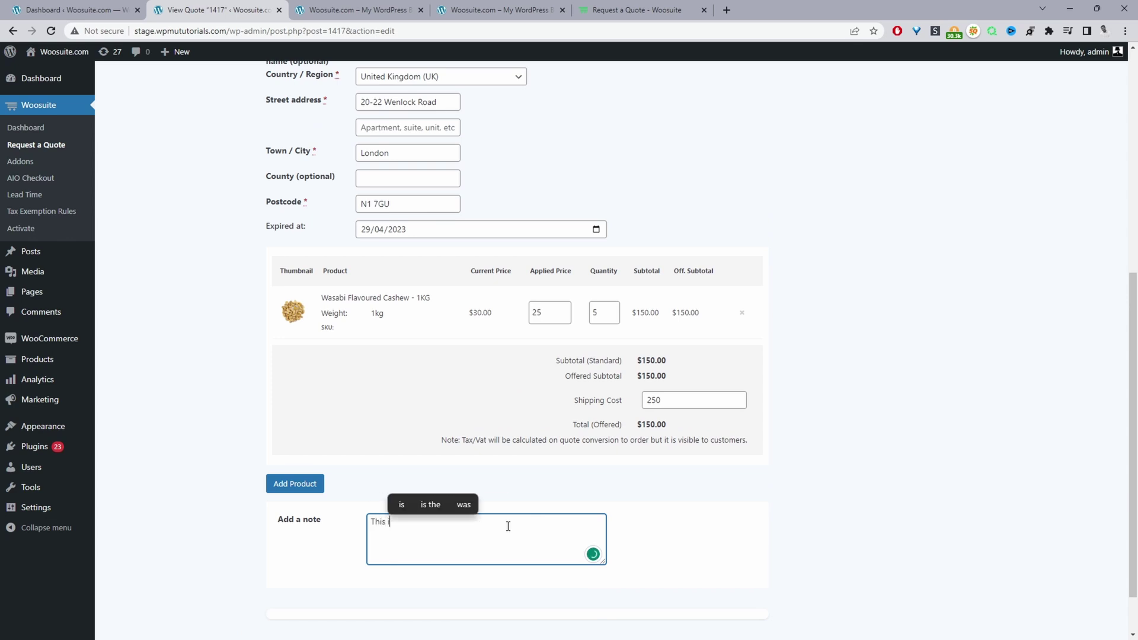
{"action": "type", "text": "s the best price we can do for now"}
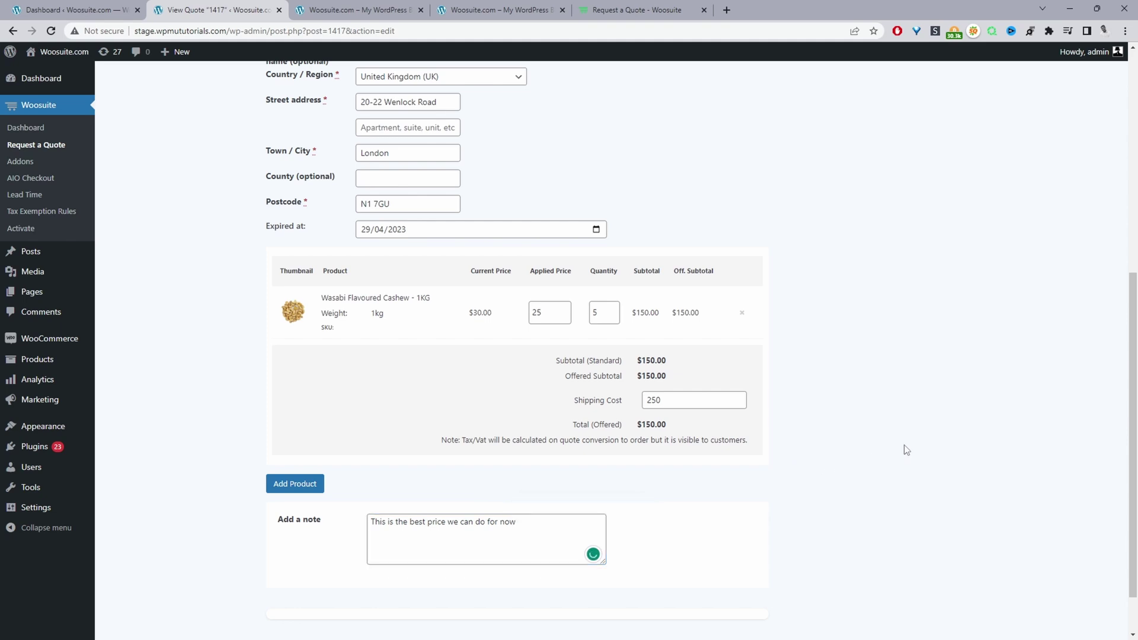
{"action": "scroll", "coordinate": [902, 449], "scroll_direction": "up", "scroll_amount": 5}
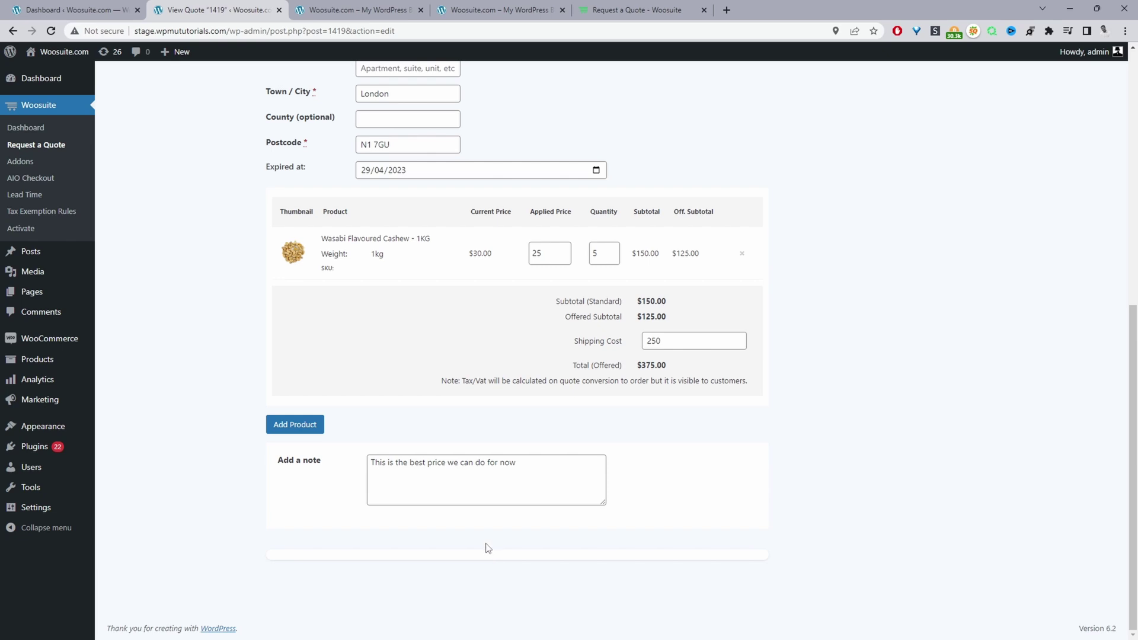
Go to the shop's my-account page and open the newest pending quote from its Quotes list.
{"action": "left_click_drag", "start_coordinate": [235, 31], "coordinate": [418, 44]}
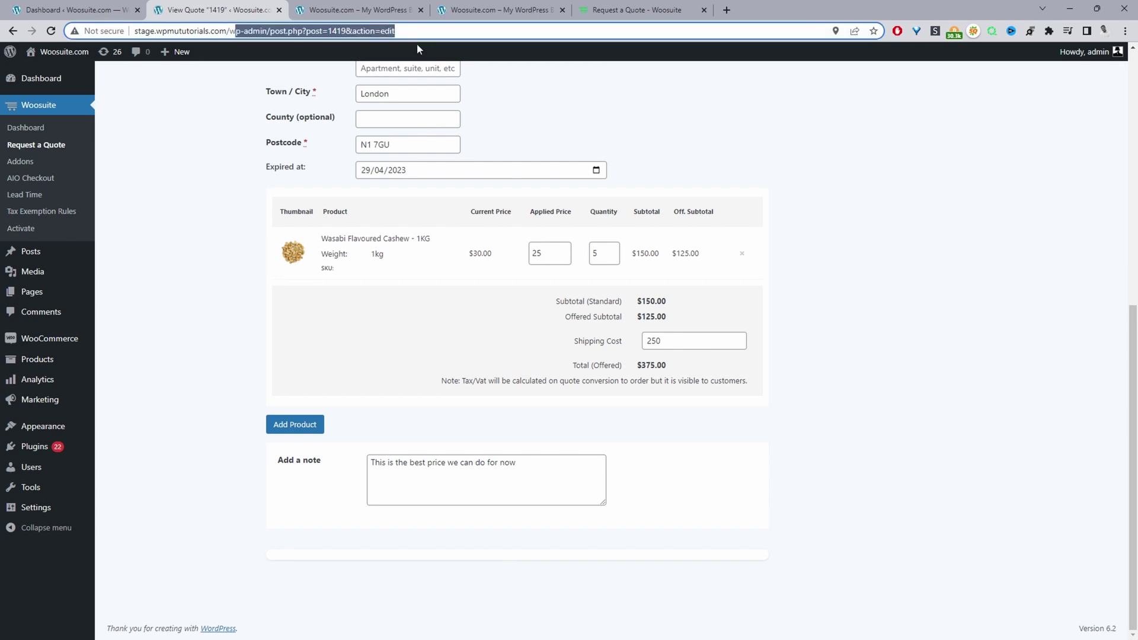
{"action": "key", "text": "BackSpace"}
{"action": "key", "text": "BackSpace"}
{"action": "key", "text": "Return"}
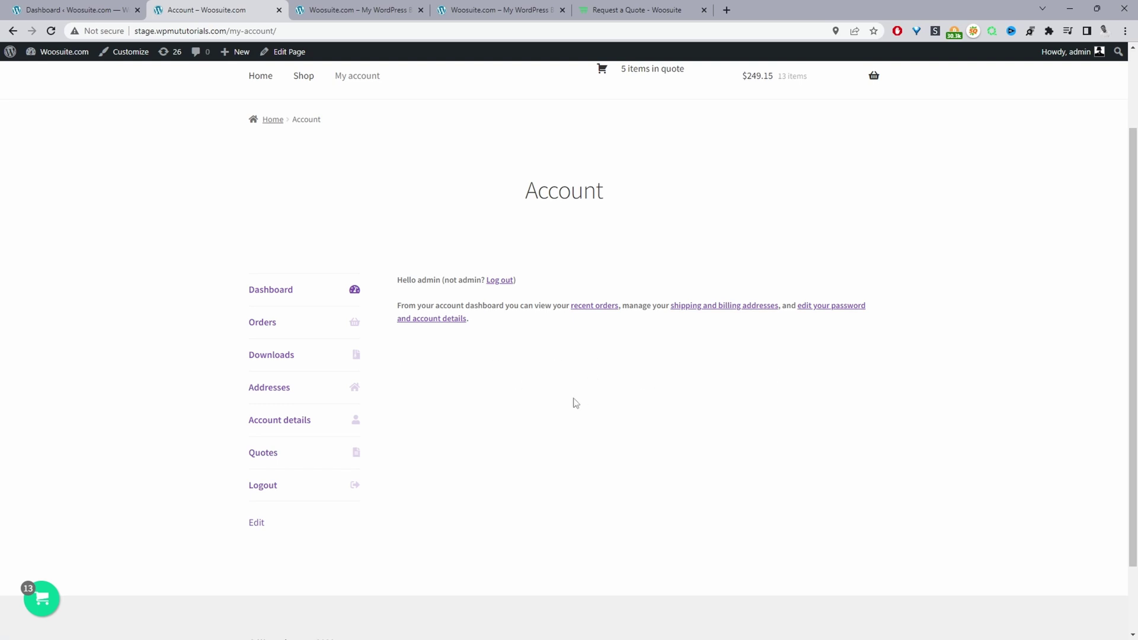
{"action": "left_click", "coordinate": [268, 465]}
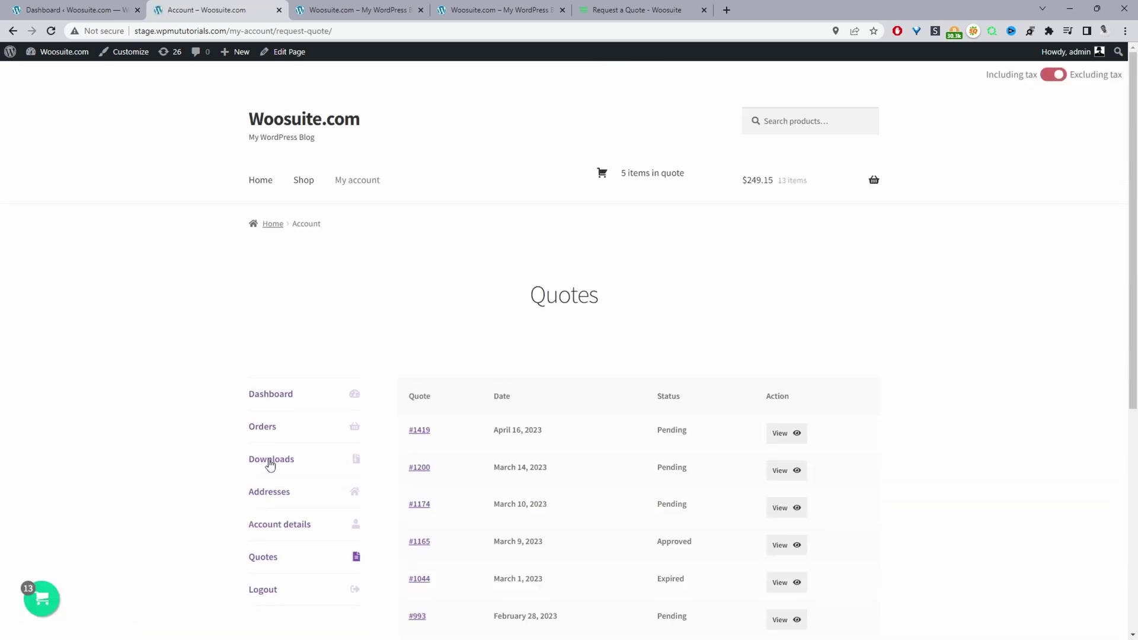
{"action": "left_click", "coordinate": [782, 433]}
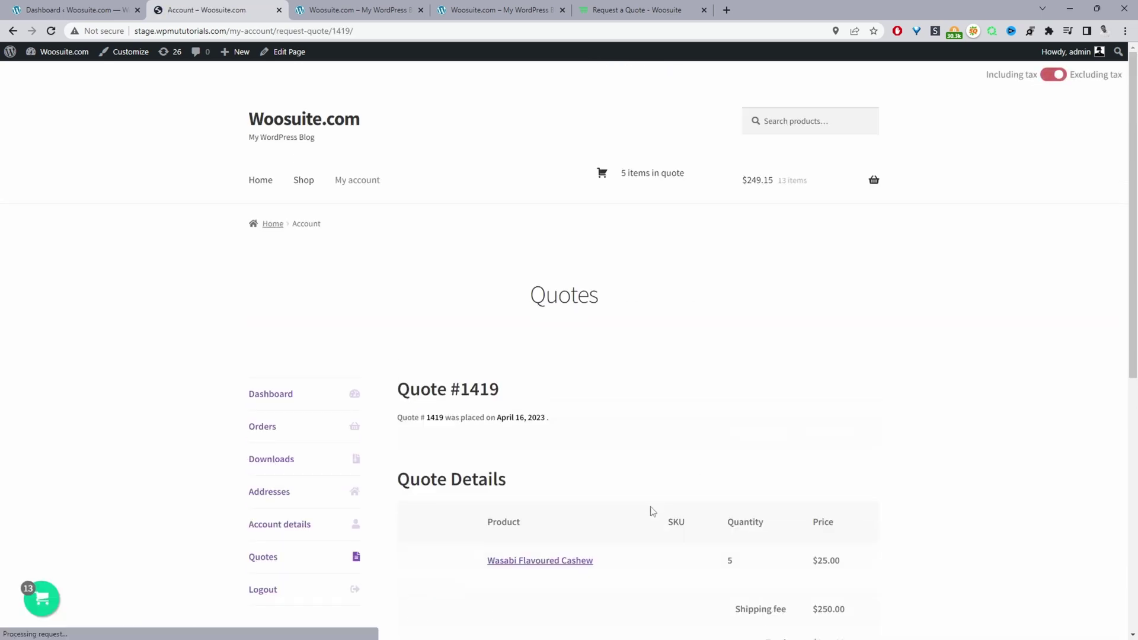
Review the quote's details, note and response field, and approve the quote as the customer.
{"action": "scroll", "coordinate": [652, 511], "scroll_direction": "down", "scroll_amount": 3}
{"action": "scroll", "coordinate": [652, 511], "scroll_direction": "down", "scroll_amount": 2}
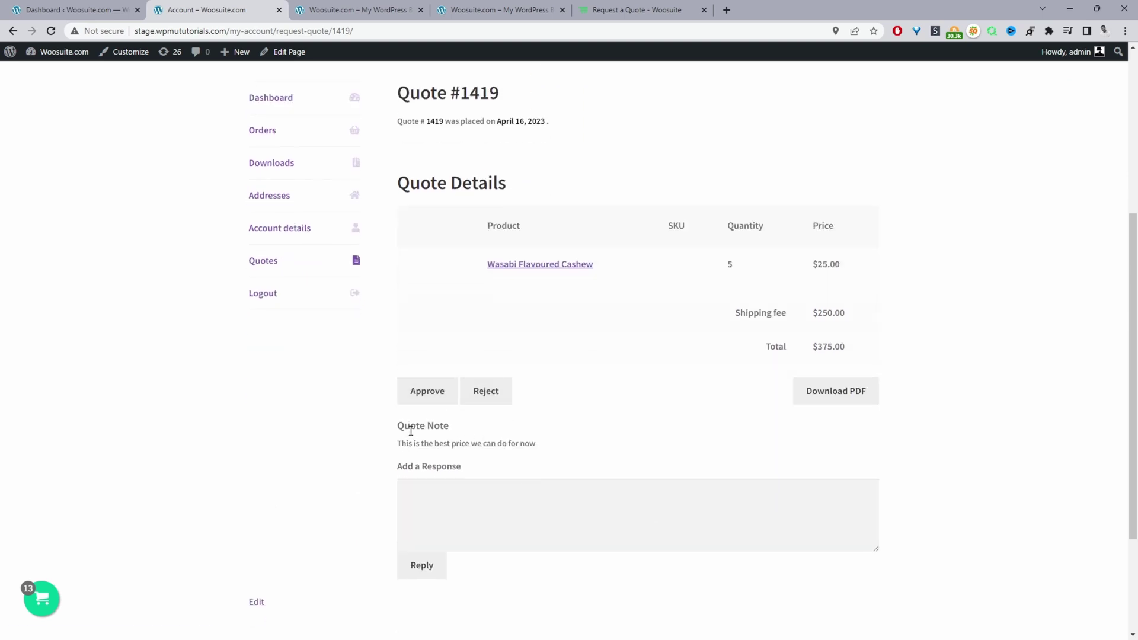
{"action": "left_click", "coordinate": [505, 523]}
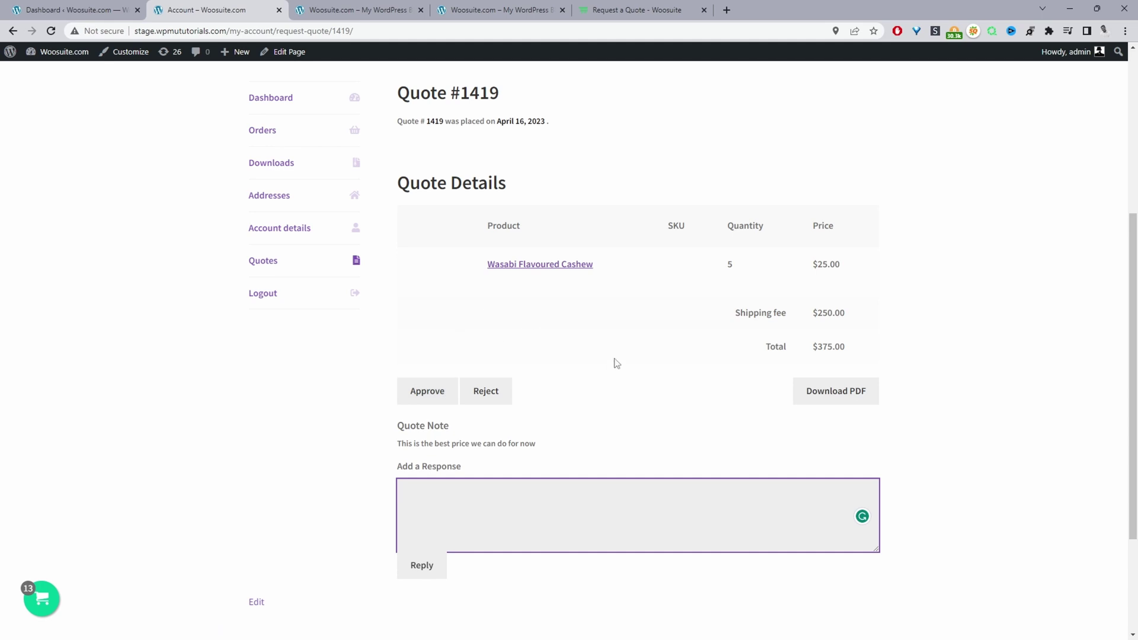
{"action": "left_click", "coordinate": [422, 400]}
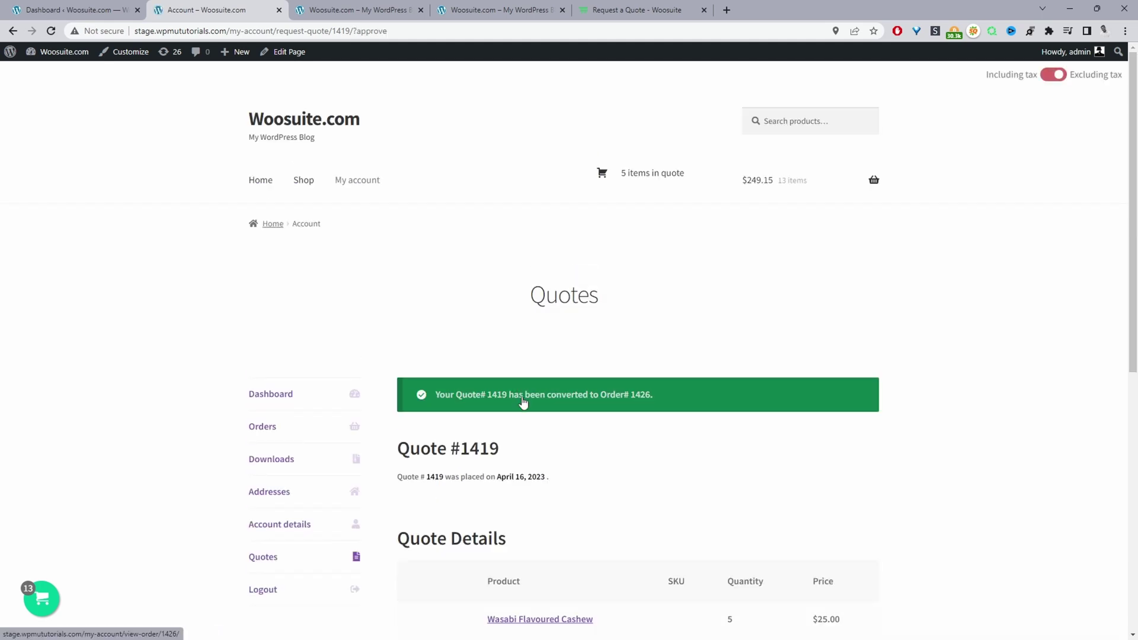
Open the order converted from the quote and proceed to its payment page to examine the payment methods and shipping charge.
{"action": "left_click", "coordinate": [505, 403]}
{"action": "scroll", "coordinate": [546, 409], "scroll_direction": "down", "scroll_amount": 8}
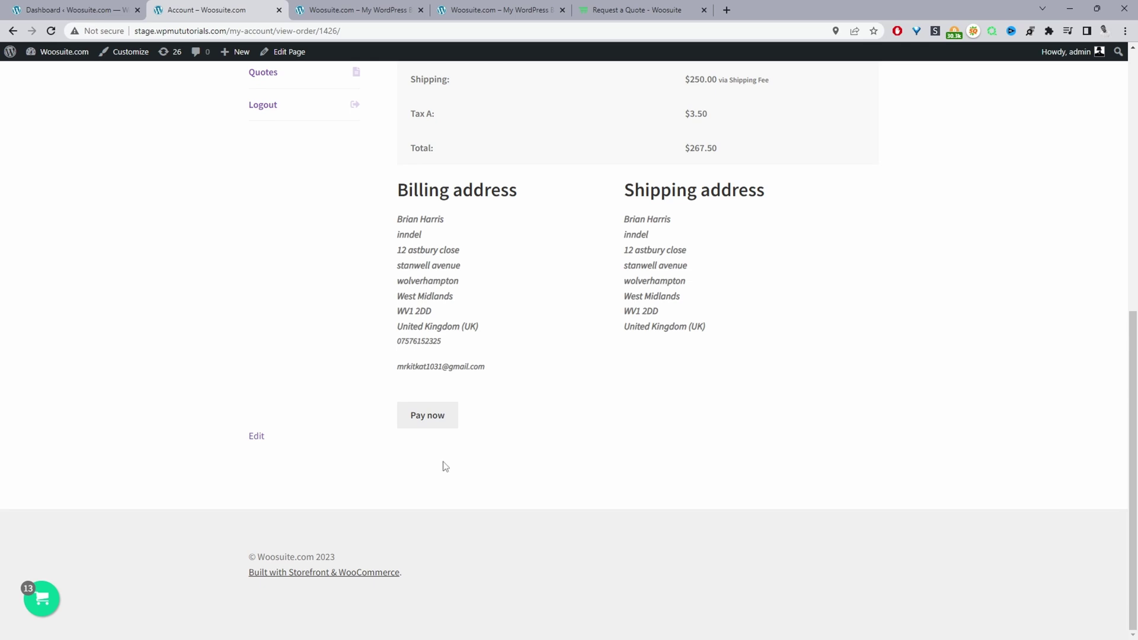
{"action": "left_click", "coordinate": [424, 422]}
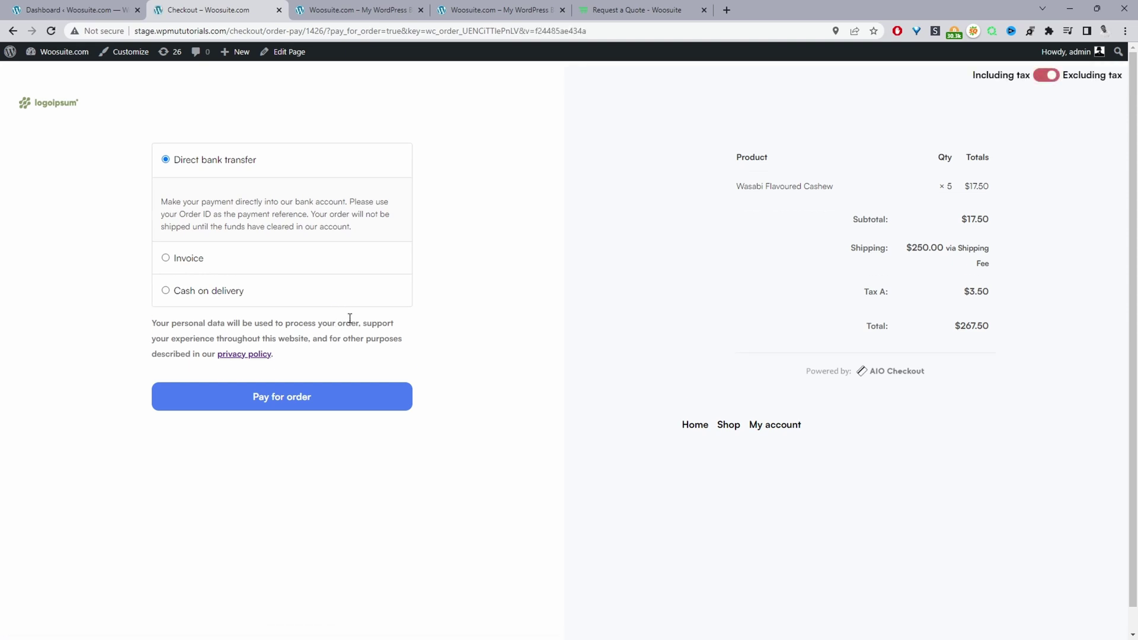
{"action": "left_click_drag", "start_coordinate": [938, 247], "coordinate": [910, 245]}
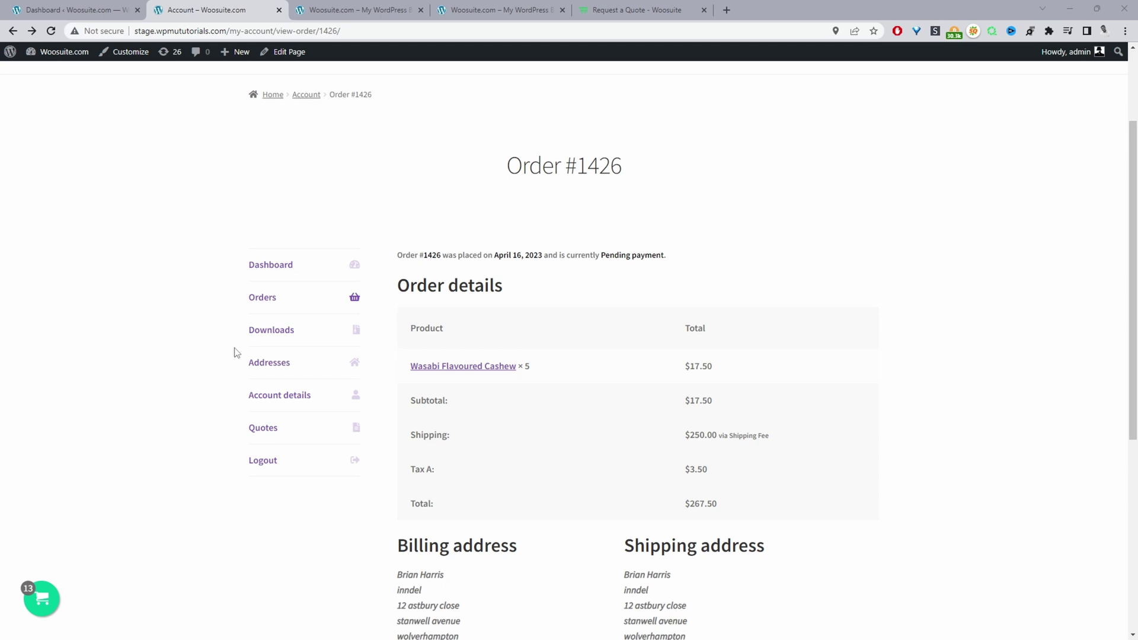
Return to the WordPress admin dashboard and open the settings of Woosuite's Request a Quote add-on.
{"action": "left_click", "coordinate": [119, 9]}
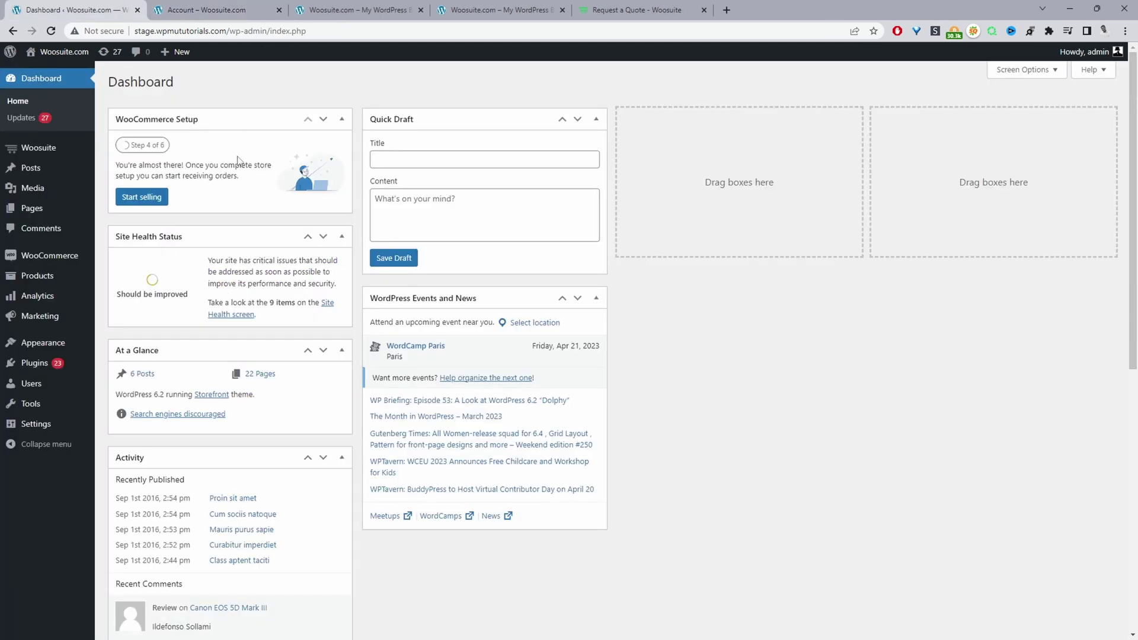
{"action": "mouse_move", "coordinate": [52, 151]}
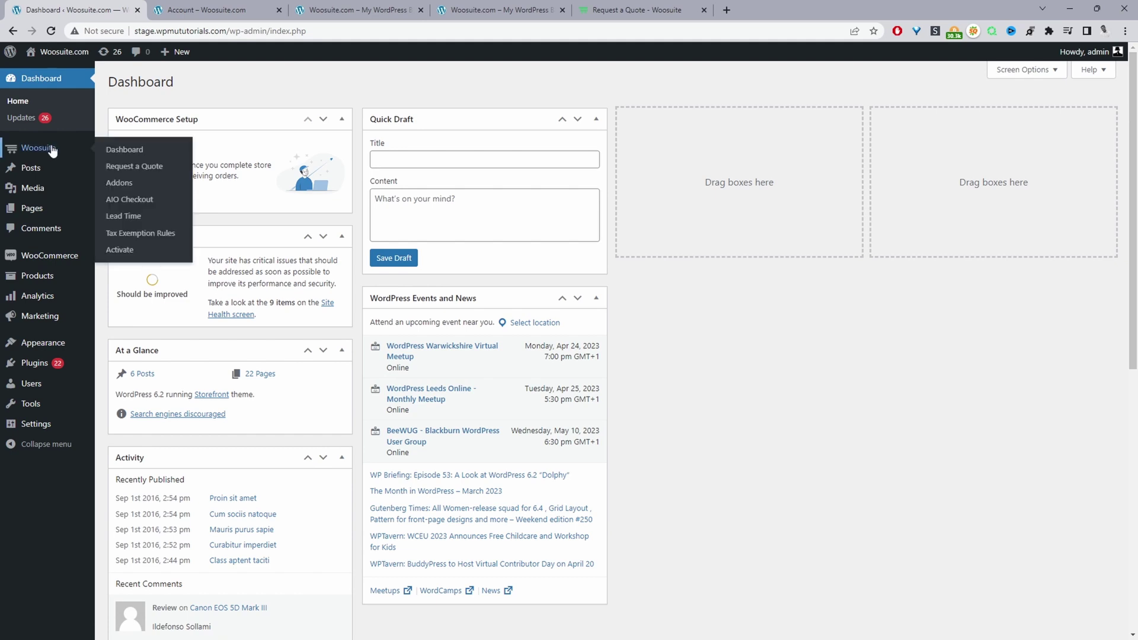
{"action": "left_click", "coordinate": [139, 168]}
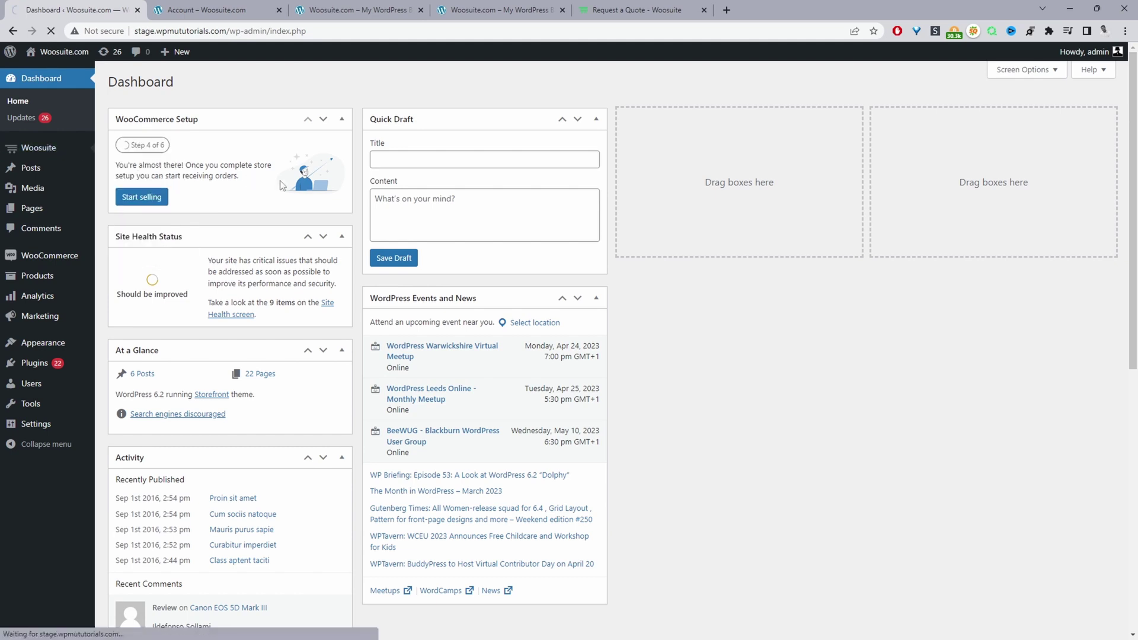
{"action": "left_click", "coordinate": [341, 218]}
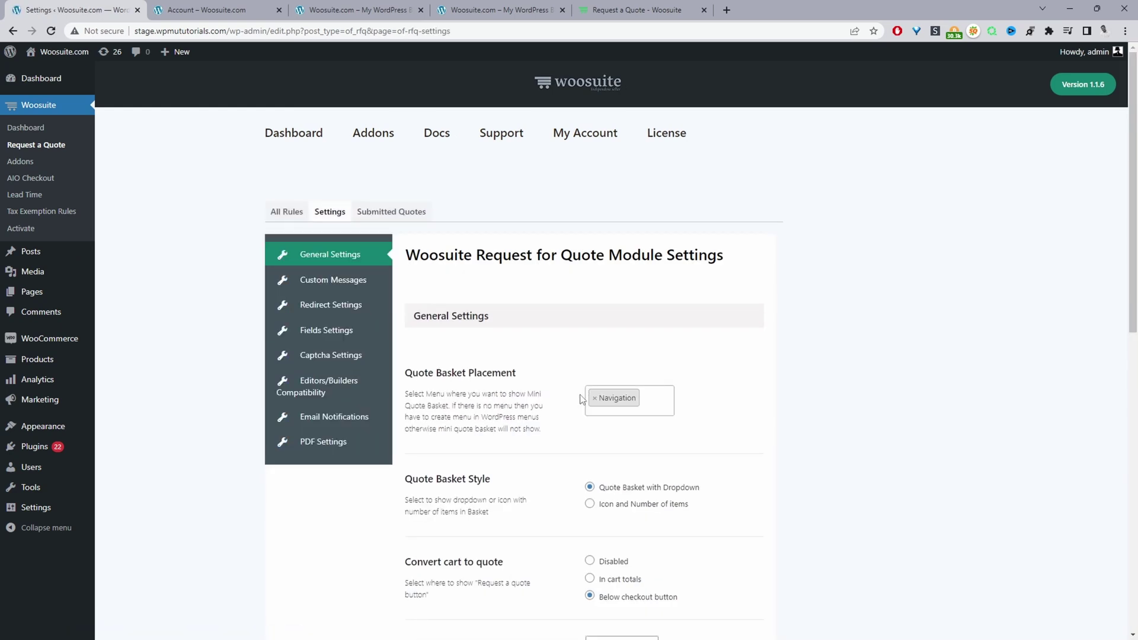
Compare the Quote Basket Placement setting with the quote basket in the shop's header and view the menus available for it.
{"action": "scroll", "coordinate": [581, 397], "scroll_direction": "down", "scroll_amount": 2}
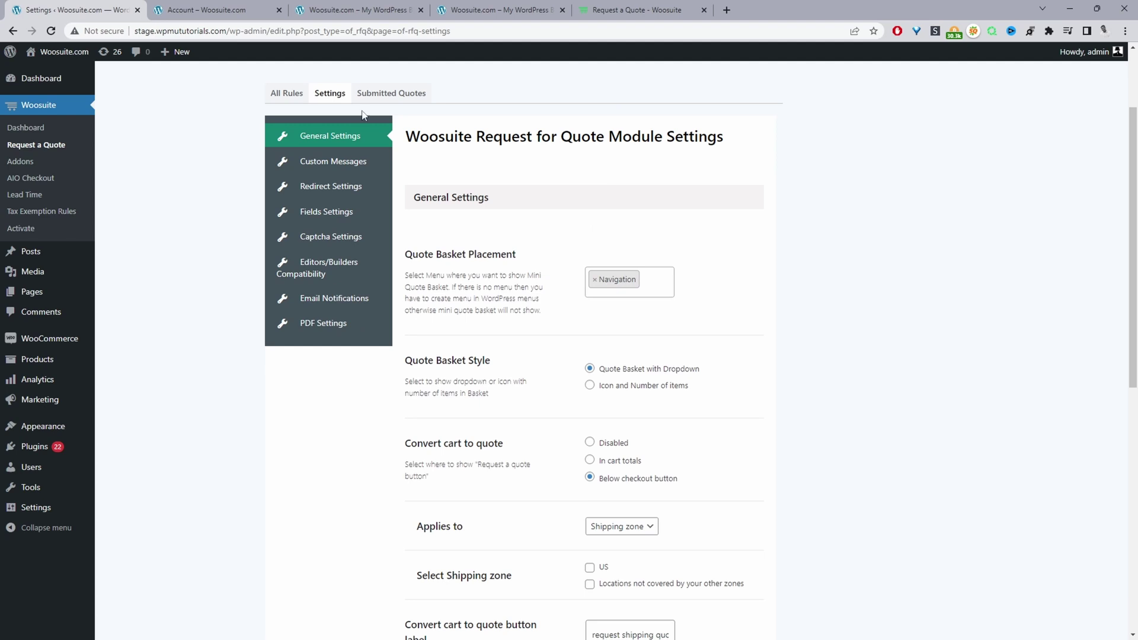
{"action": "left_click", "coordinate": [352, 11]}
{"action": "mouse_move", "coordinate": [620, 176]}
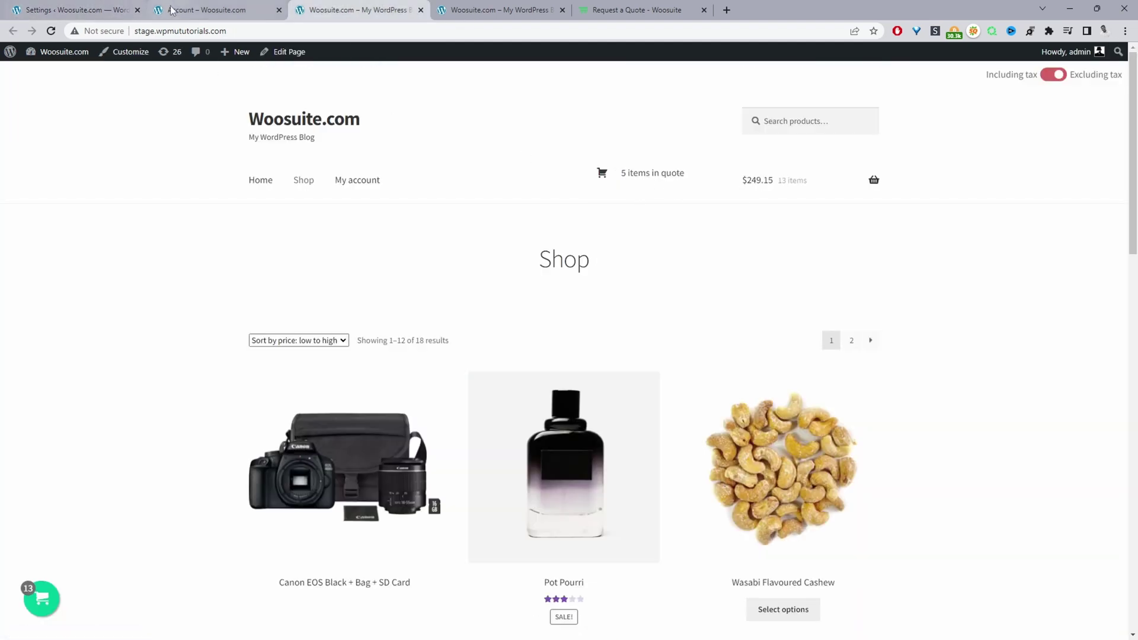
{"action": "left_click", "coordinate": [228, 10]}
{"action": "key", "text": "ctrl+shift+Tab"}
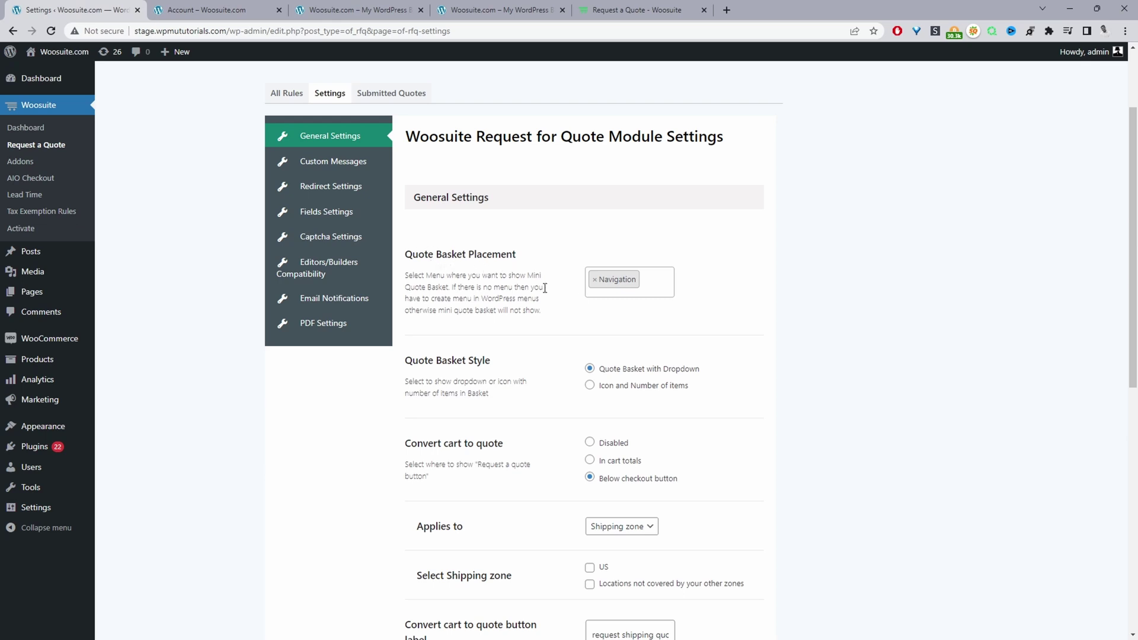
{"action": "left_click", "coordinate": [649, 283]}
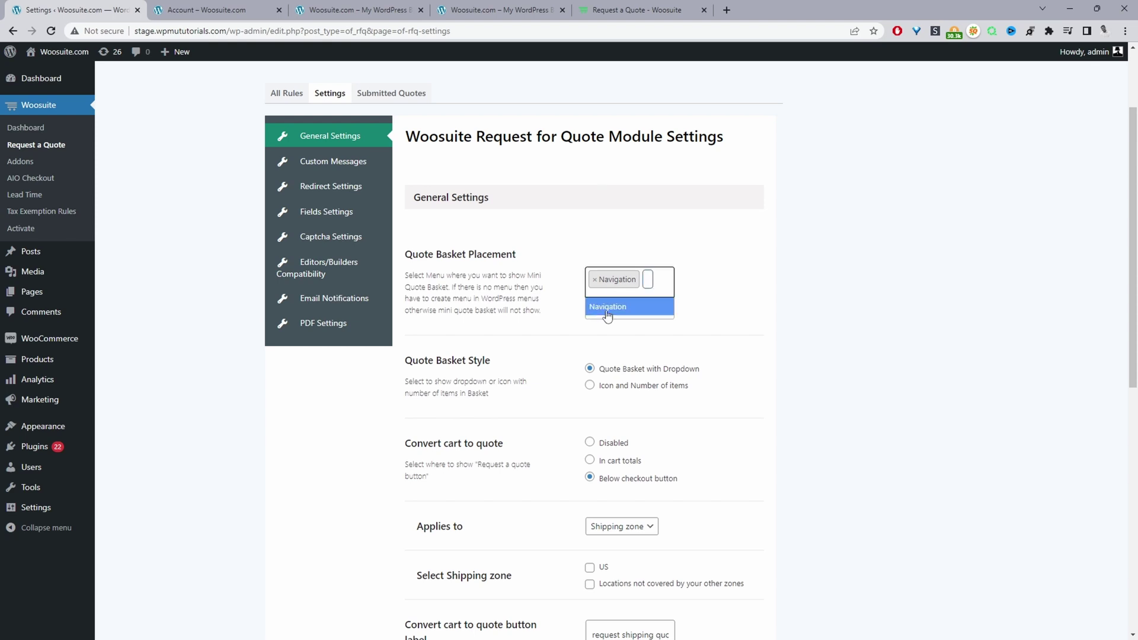
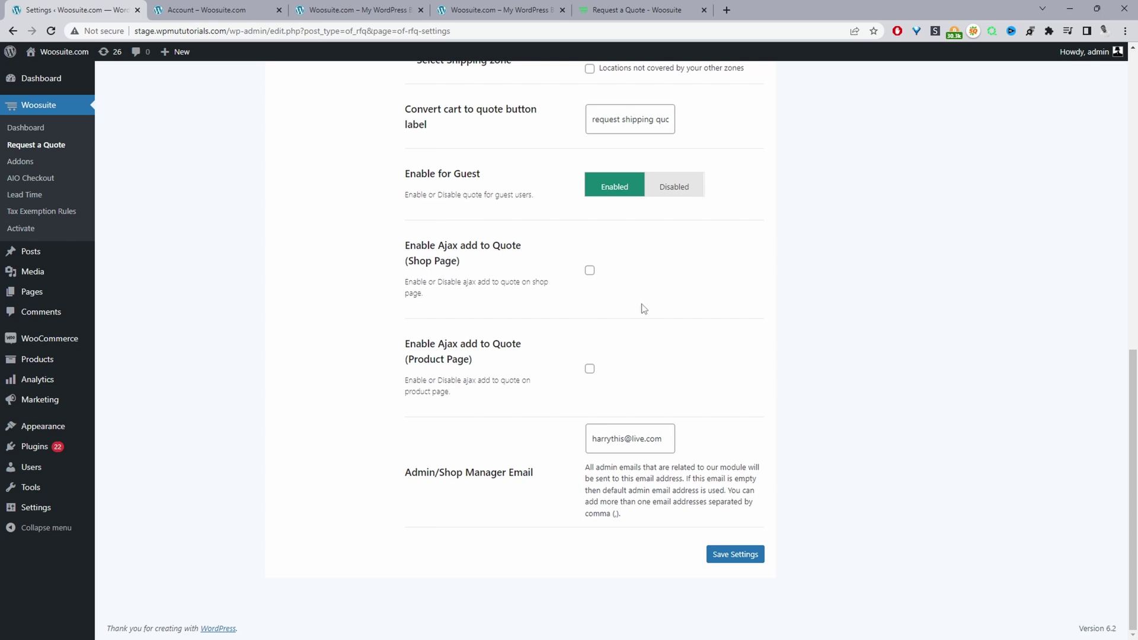
Examine the Admin/Shop Manager Email setting and the quote submission success message in the custom messages settings.
{"action": "triple_click", "coordinate": [652, 441]}
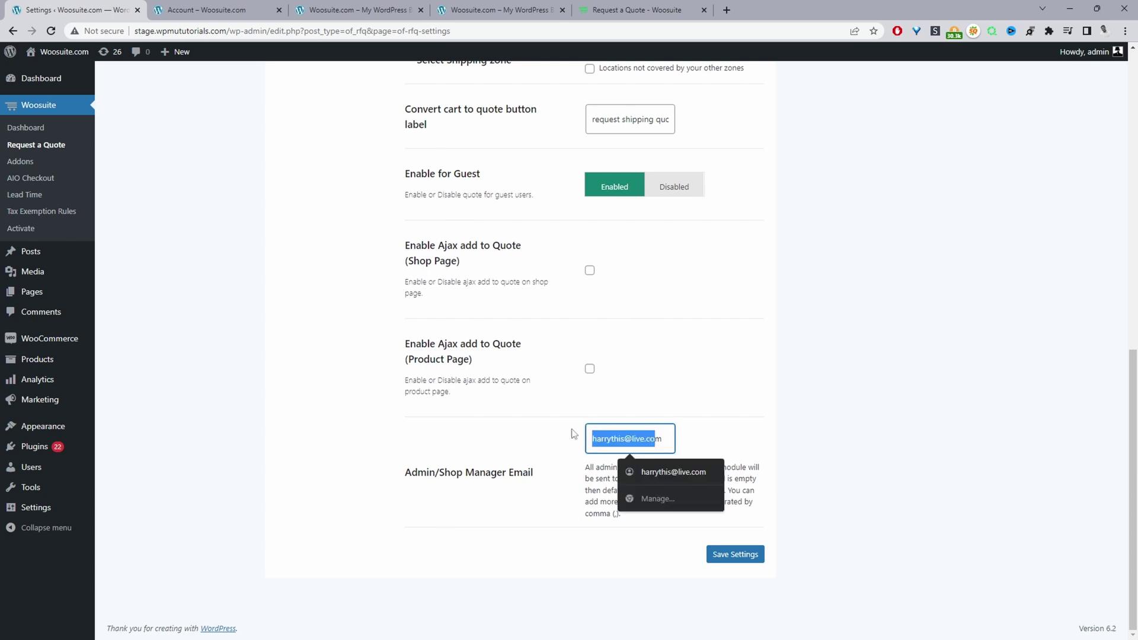
{"action": "scroll", "coordinate": [659, 441], "scroll_direction": "up", "scroll_amount": 1}
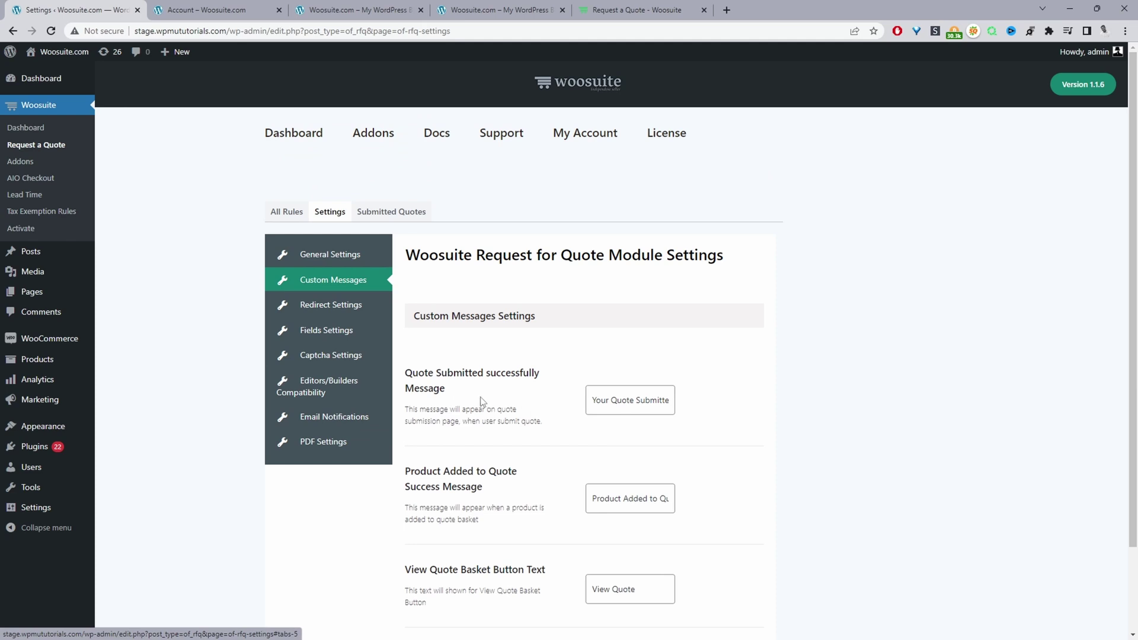
{"action": "triple_click", "coordinate": [617, 399]}
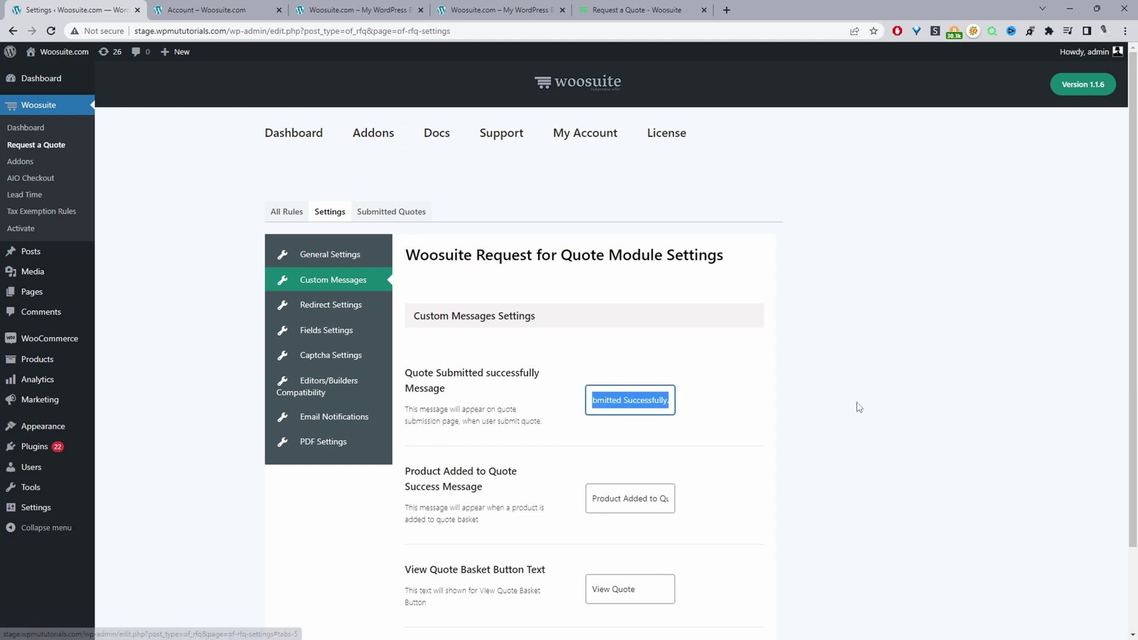
Review the redirect settings for adding a product to a quote and for submitting a quote.
{"action": "left_click", "coordinate": [324, 310]}
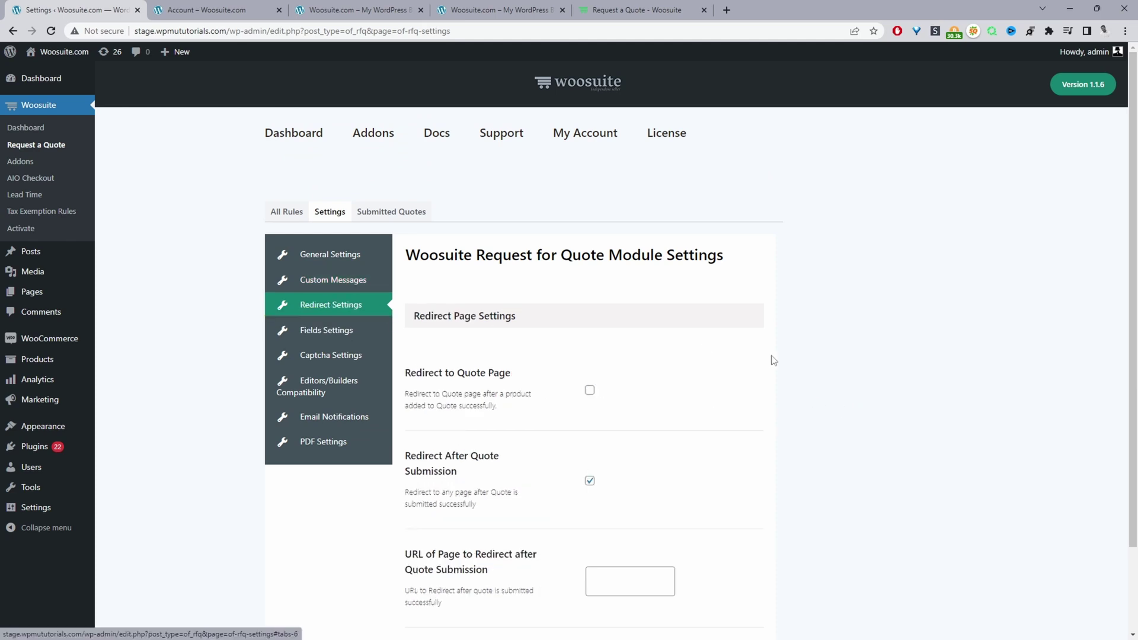
{"action": "scroll", "coordinate": [792, 378], "scroll_direction": "down", "scroll_amount": 1}
{"action": "scroll", "coordinate": [792, 378], "scroll_direction": "down", "scroll_amount": 1}
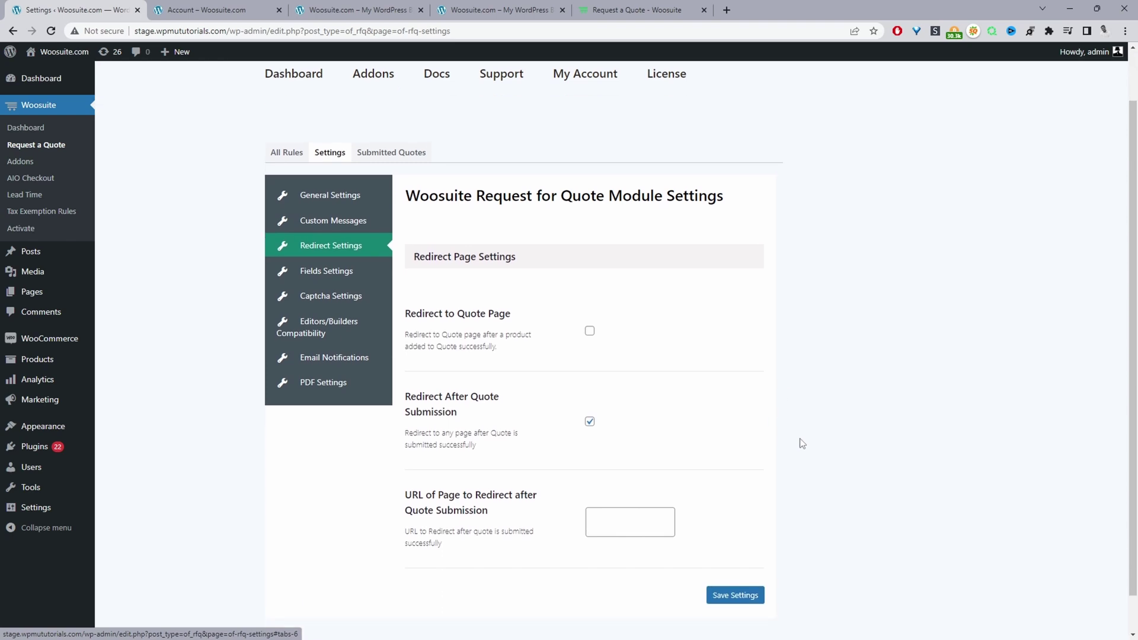
Review the quote form's fields settings, expanding the Email Field and Shipping Fields sections to examine their options.
{"action": "left_click", "coordinate": [336, 273]}
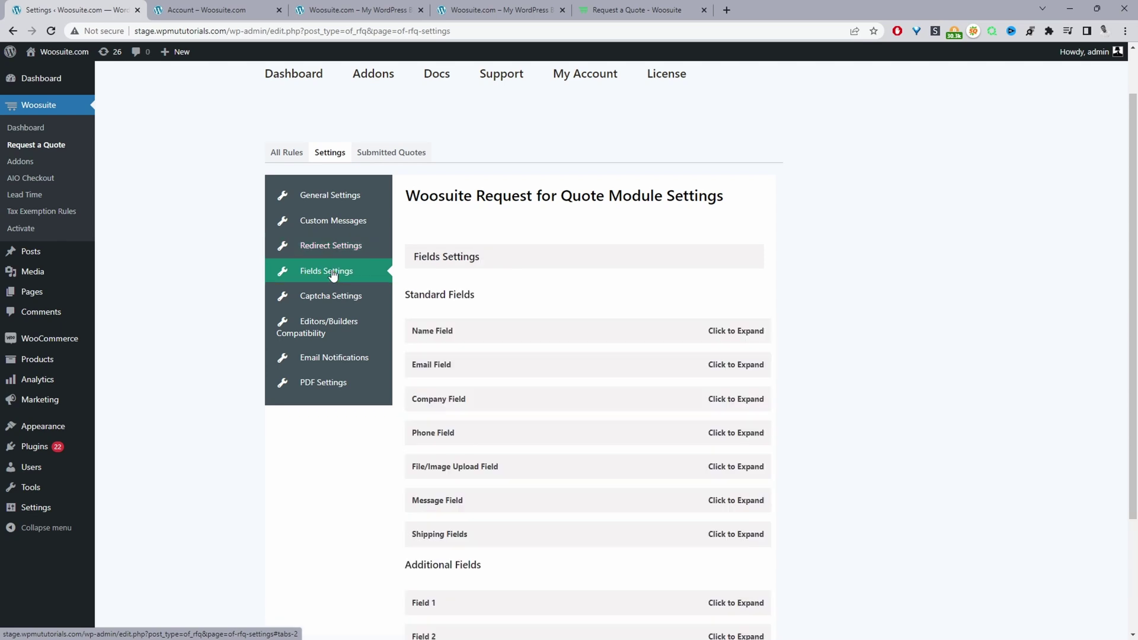
{"action": "scroll", "coordinate": [551, 388], "scroll_direction": "down", "scroll_amount": 2}
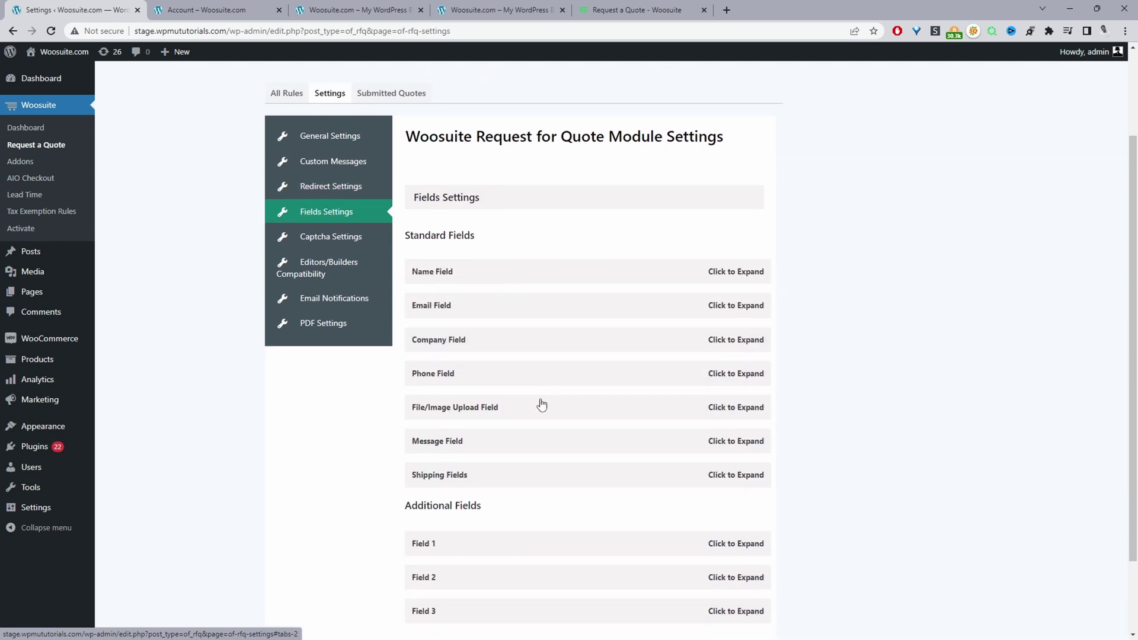
{"action": "left_click", "coordinate": [729, 304]}
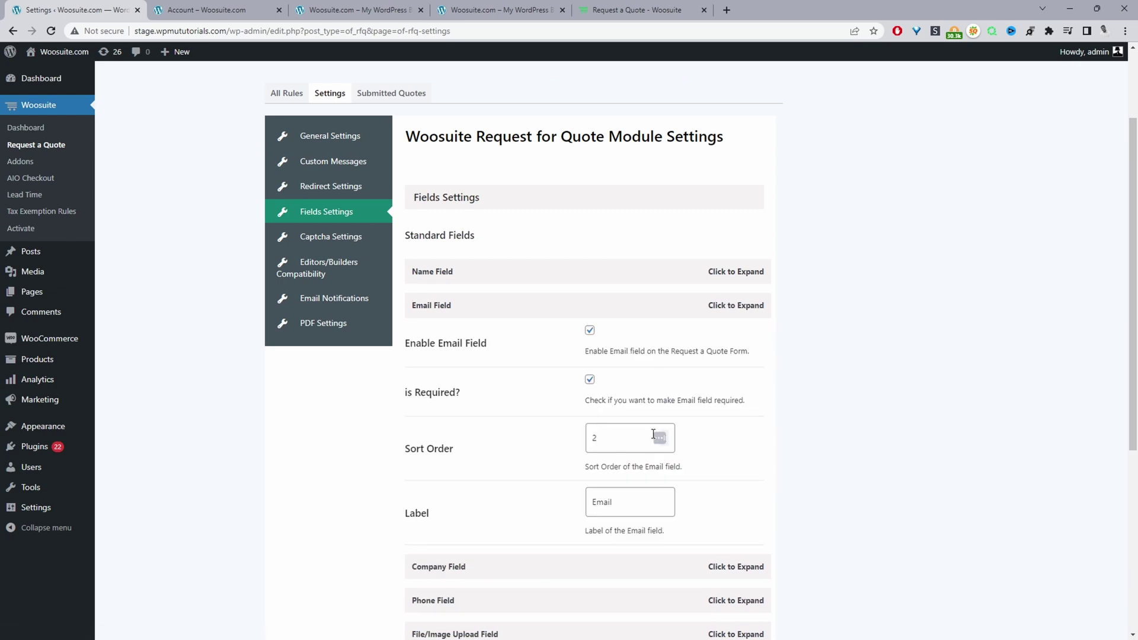
{"action": "scroll", "coordinate": [654, 490], "scroll_direction": "down", "scroll_amount": 1}
{"action": "scroll", "coordinate": [655, 495], "scroll_direction": "down", "scroll_amount": 3}
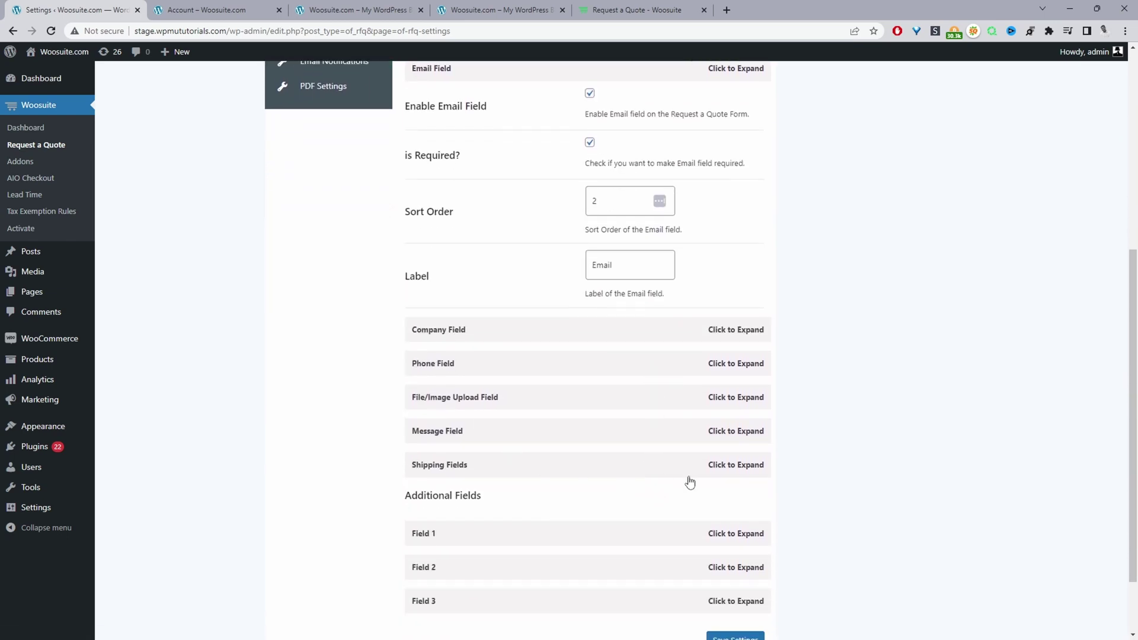
{"action": "left_click", "coordinate": [760, 465]}
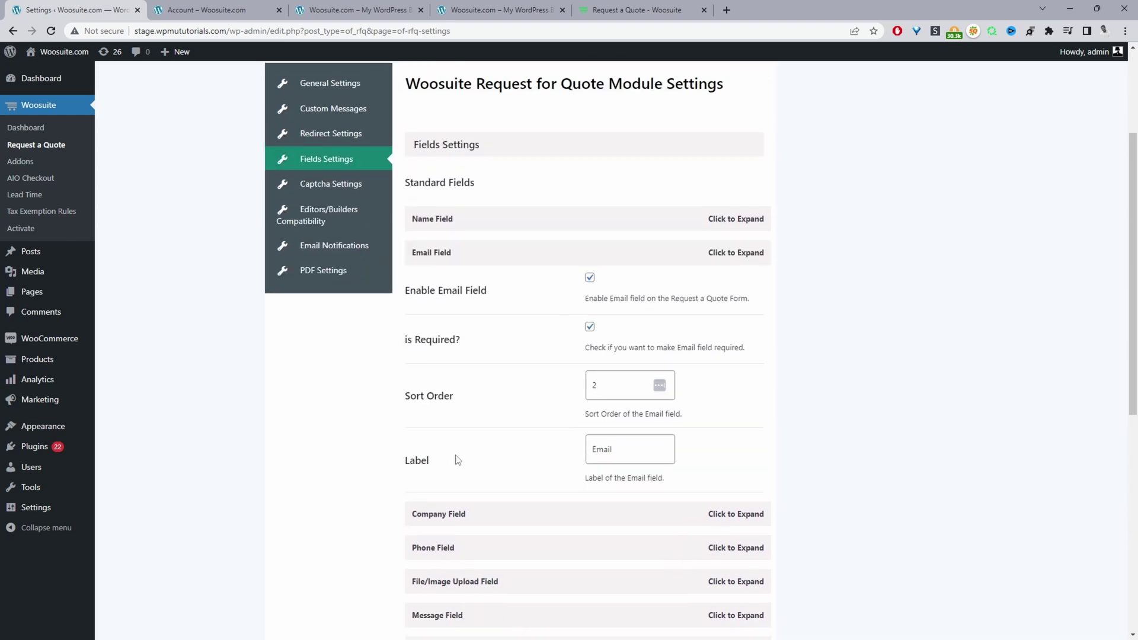
Look over the Captcha and Editors/Builders Compatibility settings and open the email notification settings.
{"action": "left_click", "coordinate": [331, 303]}
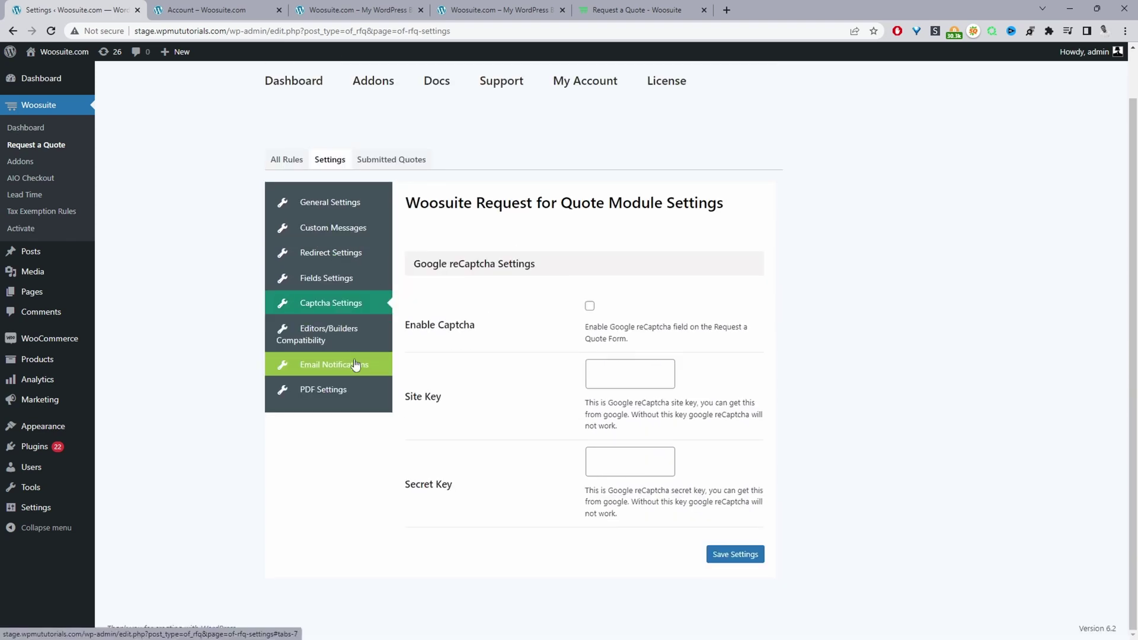
{"action": "left_click", "coordinate": [313, 342]}
{"action": "left_click", "coordinate": [332, 416]}
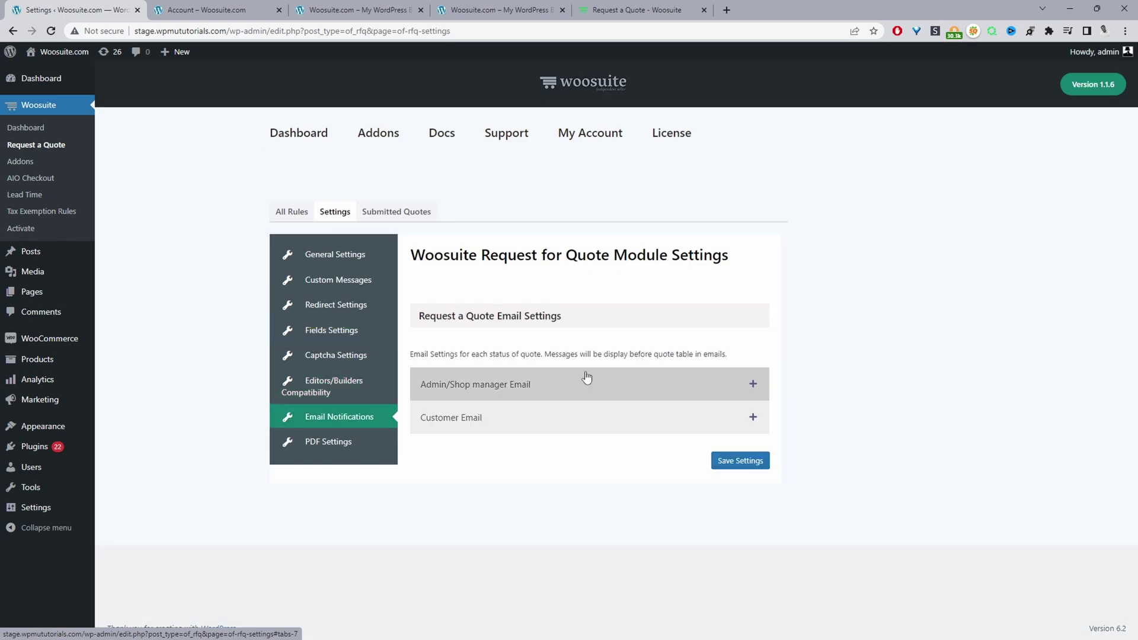
Expand the Admin/Shop manager Email section and review the subjects and response texts for pending, approved and rejected quotes.
{"action": "left_click", "coordinate": [537, 382]}
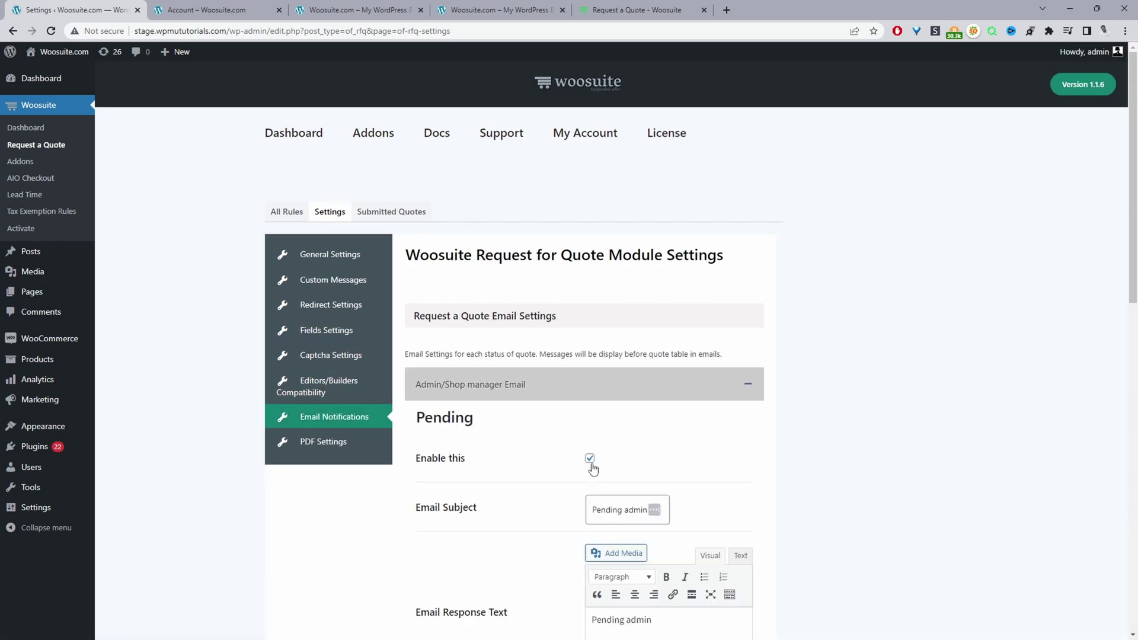
{"action": "scroll", "coordinate": [616, 477], "scroll_direction": "down", "scroll_amount": 1}
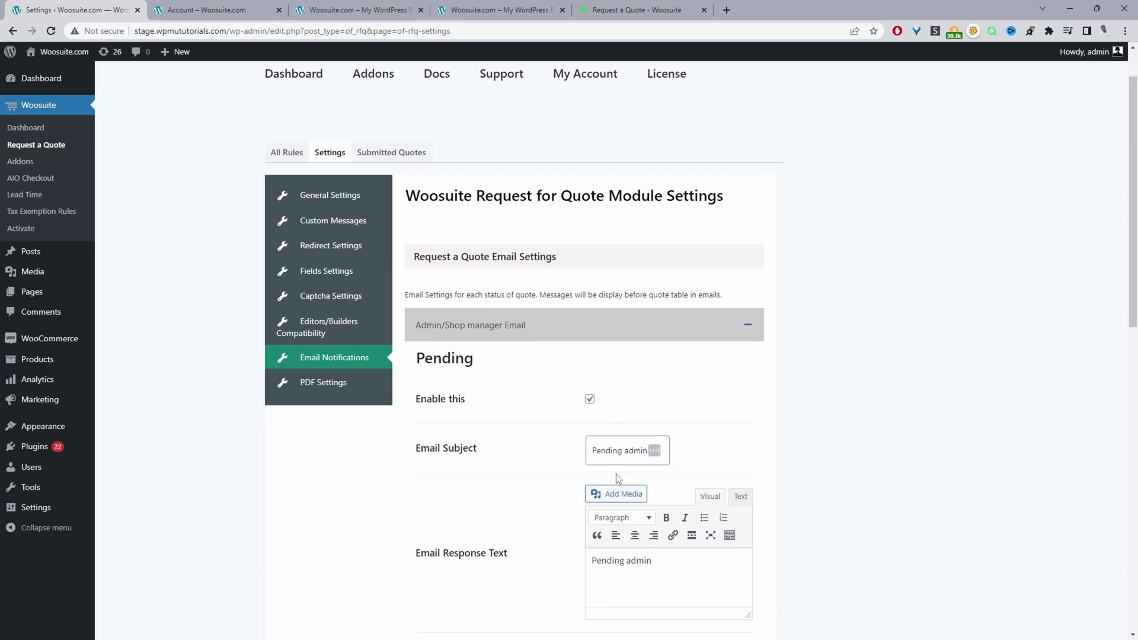
{"action": "scroll", "coordinate": [617, 474], "scroll_direction": "down", "scroll_amount": 2}
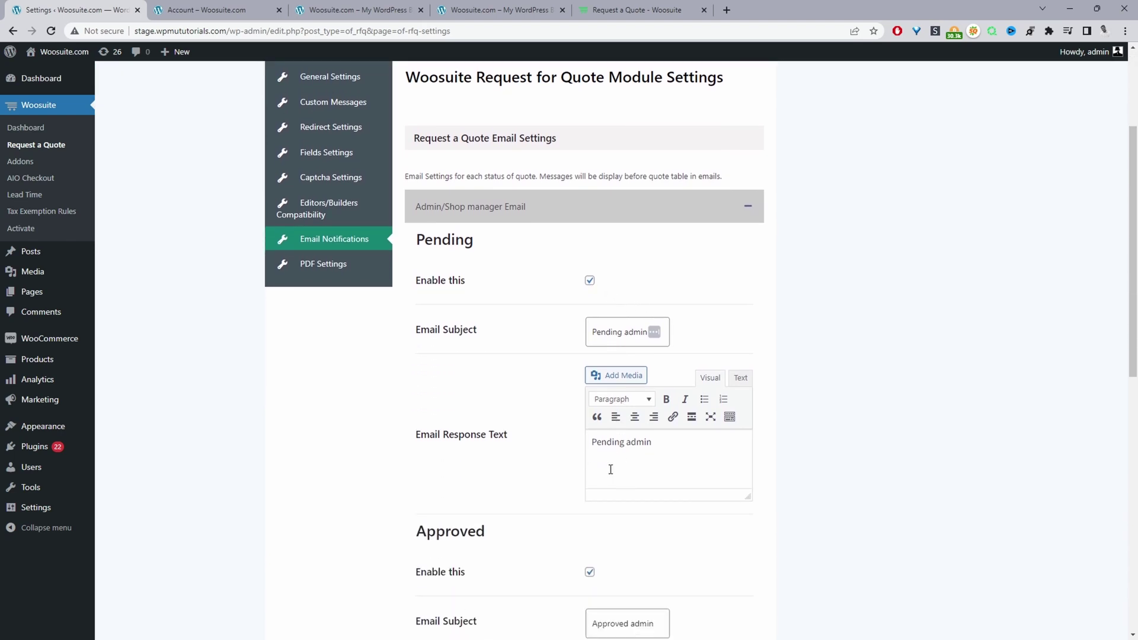
{"action": "scroll", "coordinate": [610, 470], "scroll_direction": "down", "scroll_amount": 4}
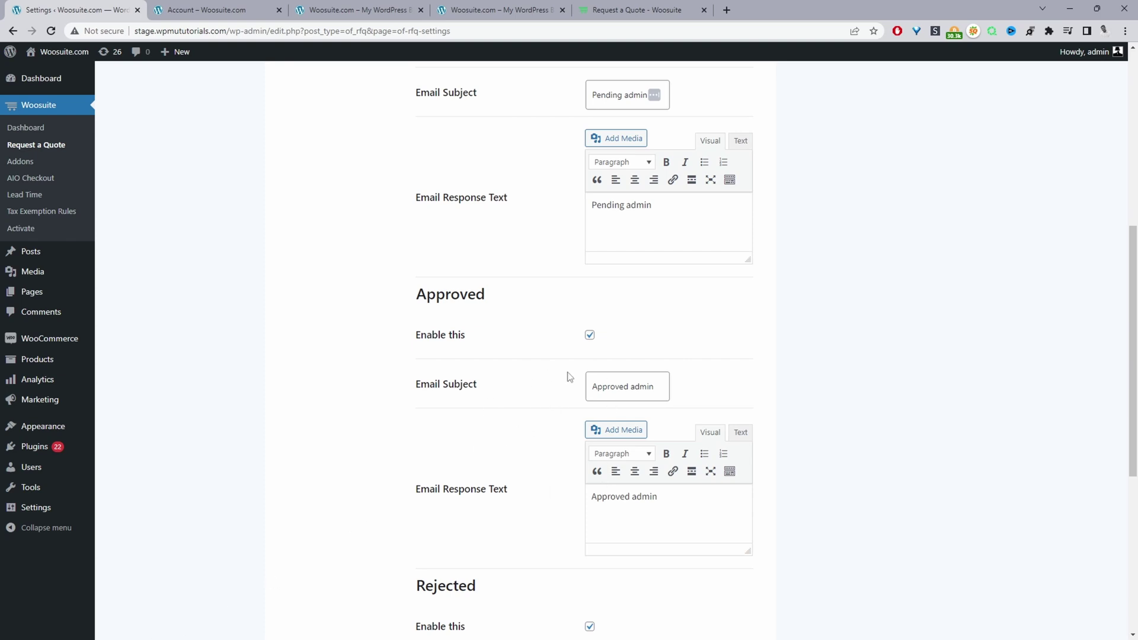
{"action": "triple_click", "coordinate": [600, 394]}
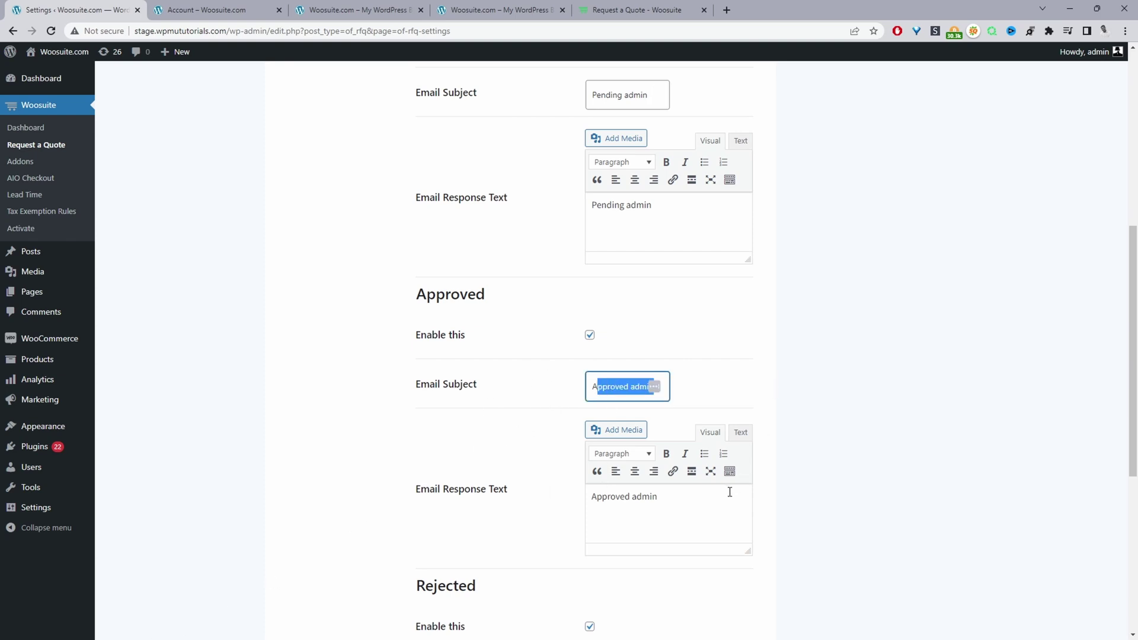
{"action": "left_click", "coordinate": [710, 502]}
{"action": "left_click_drag", "start_coordinate": [710, 502], "coordinate": [612, 497]}
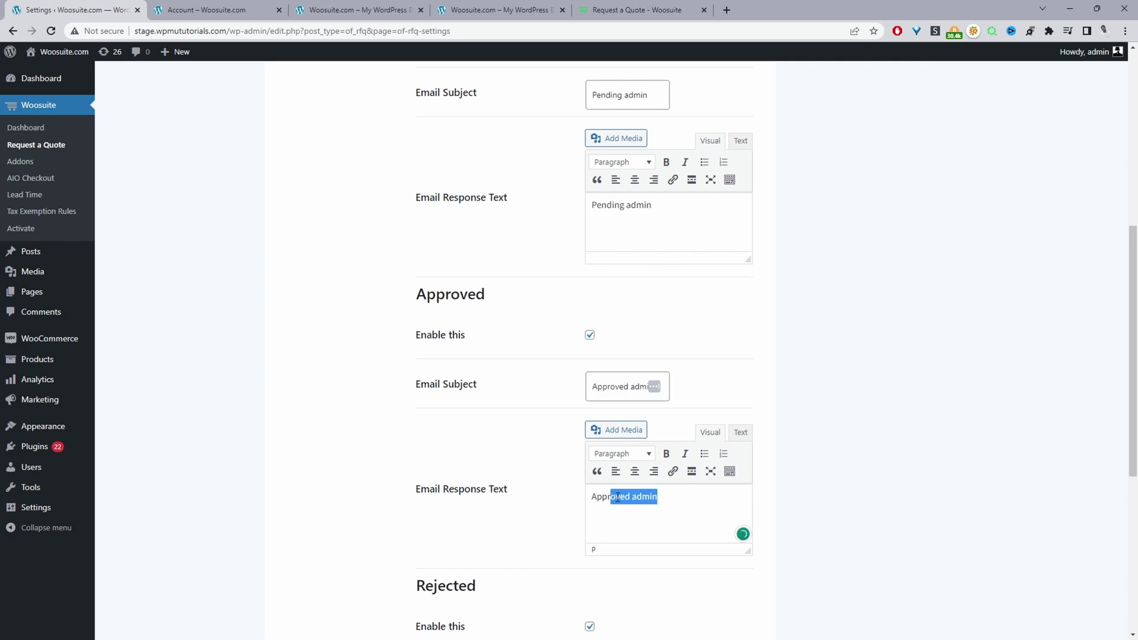
{"action": "scroll", "coordinate": [617, 497], "scroll_direction": "down", "scroll_amount": 2}
{"action": "scroll", "coordinate": [526, 505], "scroll_direction": "down", "scroll_amount": 3}
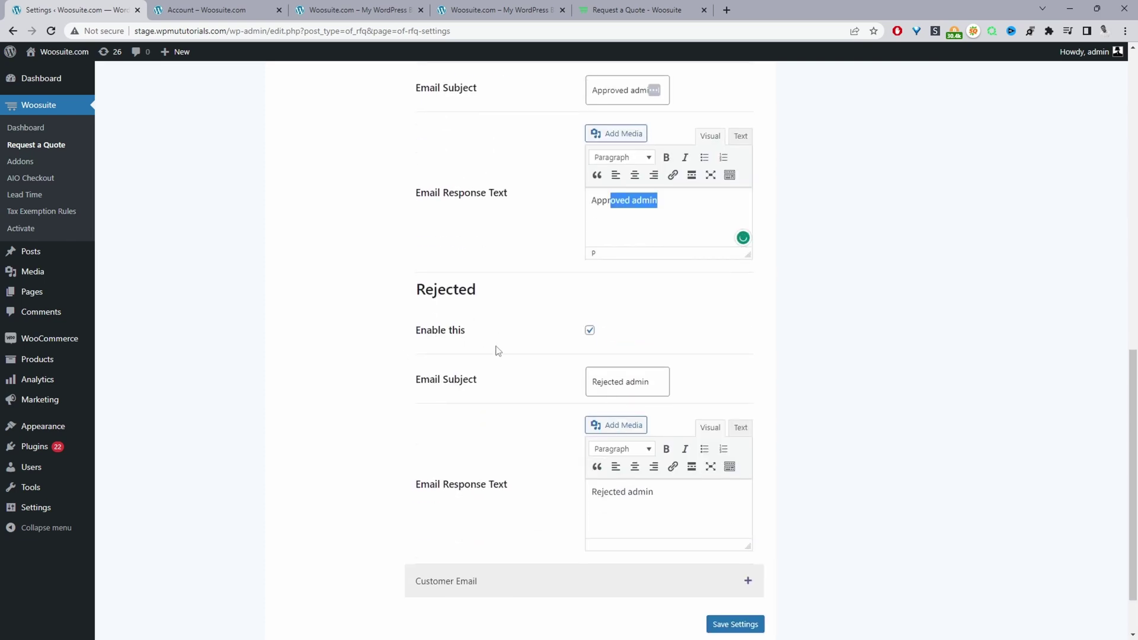
Expand the Customer Email section and review its notification options and response texts for each quote status.
{"action": "scroll", "coordinate": [536, 434], "scroll_direction": "down", "scroll_amount": 1}
{"action": "left_click", "coordinate": [622, 511]}
{"action": "scroll", "coordinate": [622, 485], "scroll_direction": "down", "scroll_amount": 1}
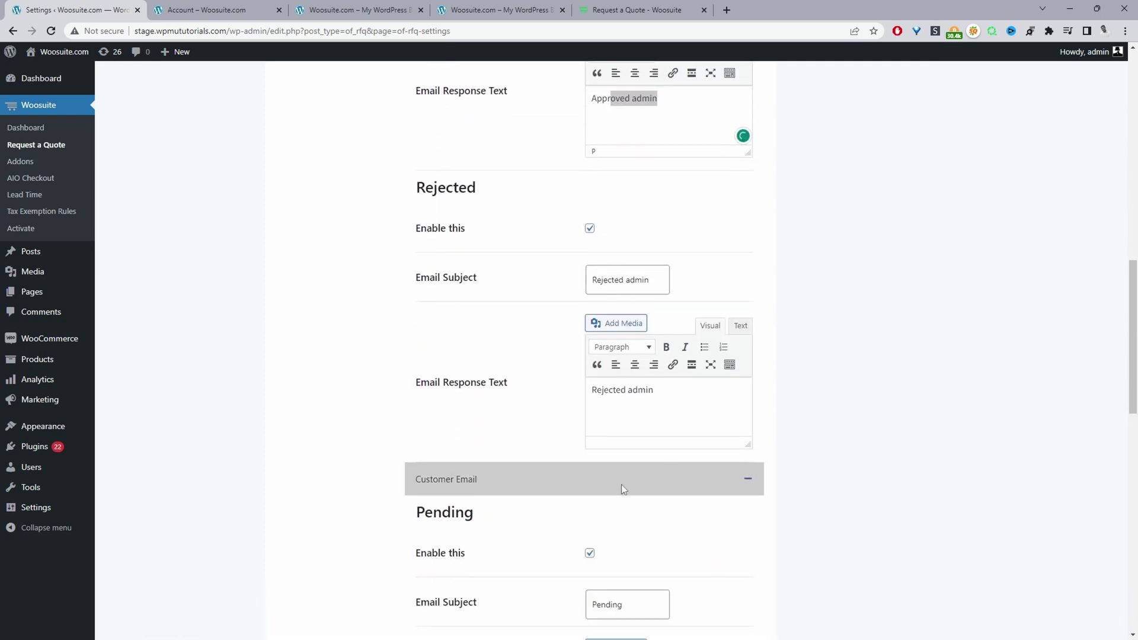
{"action": "scroll", "coordinate": [621, 485], "scroll_direction": "down", "scroll_amount": 4}
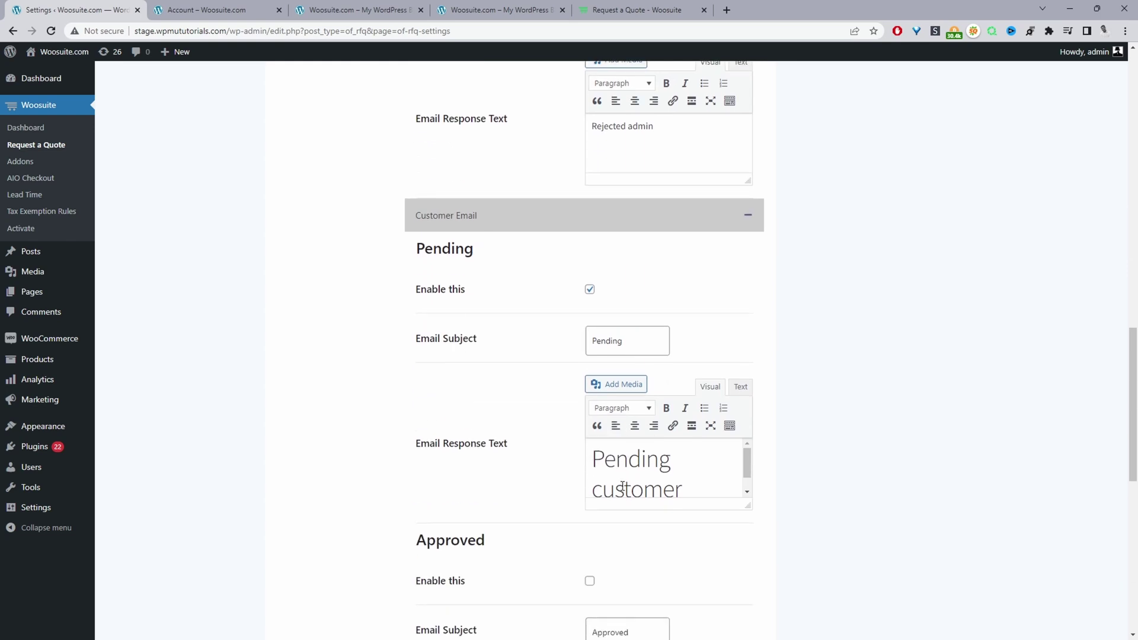
{"action": "left_click_drag", "start_coordinate": [663, 490], "coordinate": [554, 473]}
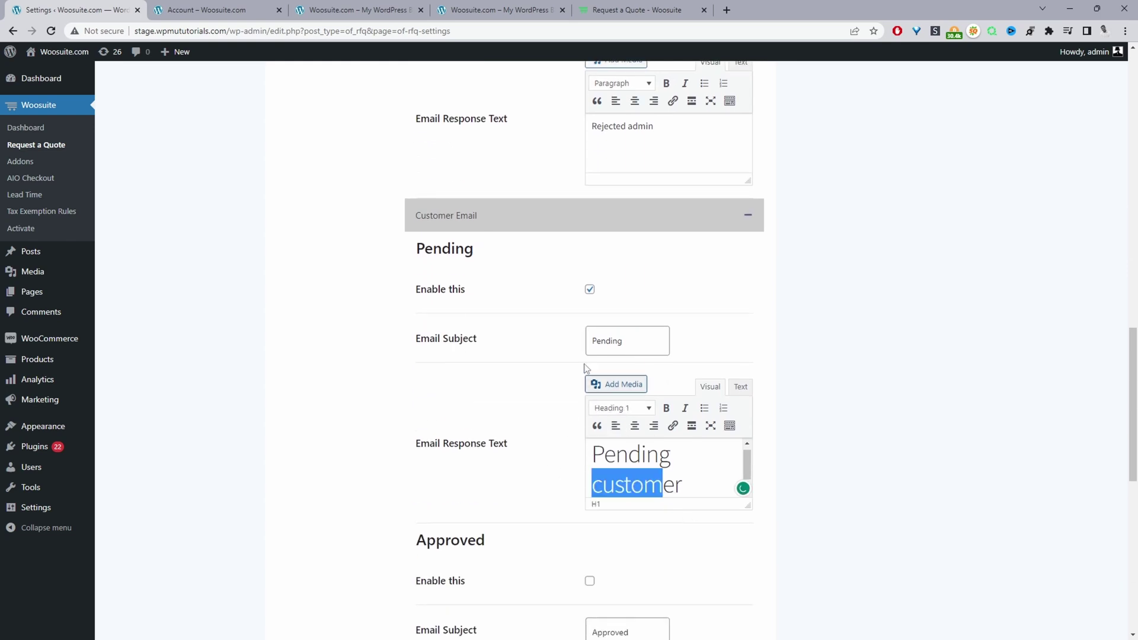
{"action": "scroll", "coordinate": [622, 382], "scroll_direction": "down", "scroll_amount": 5}
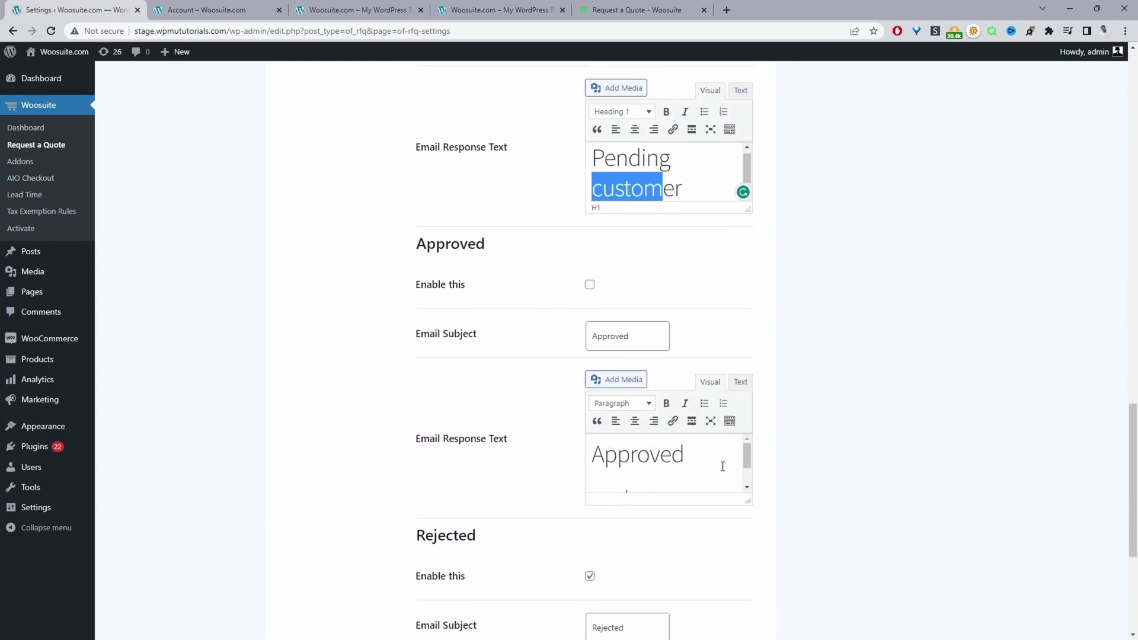
{"action": "left_click_drag", "start_coordinate": [715, 468], "coordinate": [527, 442]}
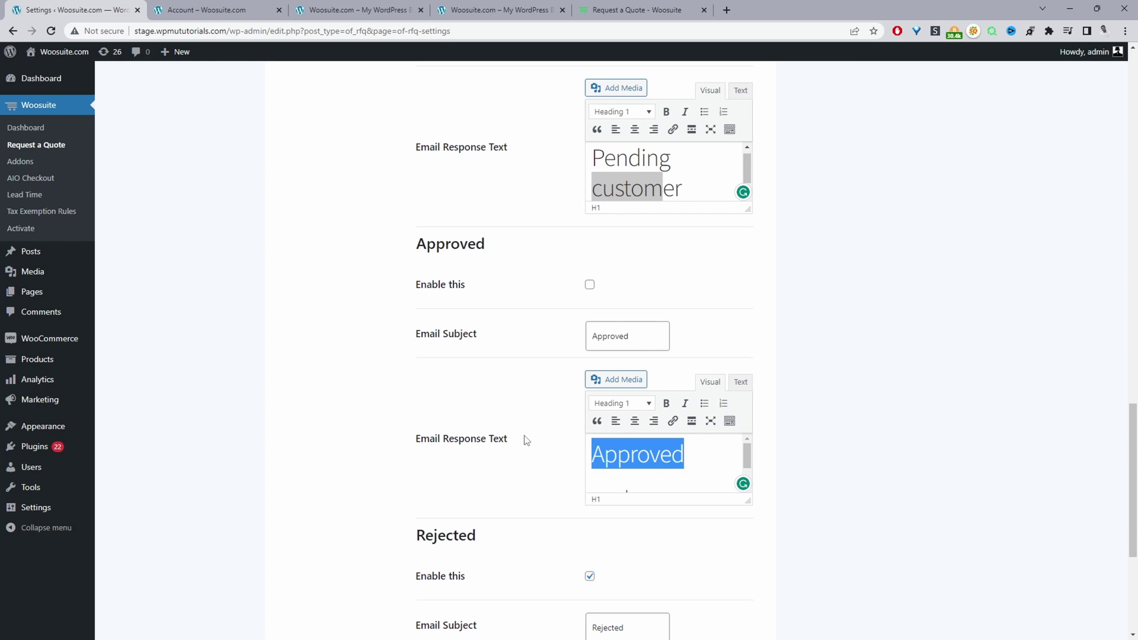
{"action": "scroll", "coordinate": [445, 279], "scroll_direction": "down", "scroll_amount": 3}
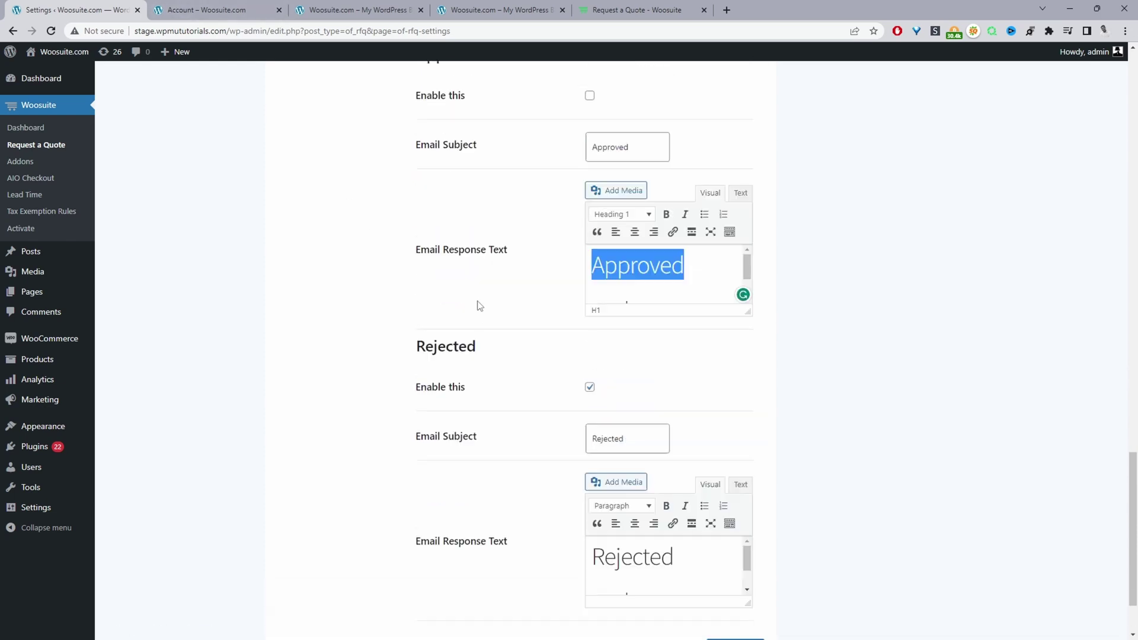
{"action": "scroll", "coordinate": [480, 305], "scroll_direction": "down", "scroll_amount": 2}
Open the PDF settings to examine the option for downloading quotes as PDF.
{"action": "scroll", "coordinate": [480, 302], "scroll_direction": "up", "scroll_amount": 10}
{"action": "left_click", "coordinate": [323, 444]}
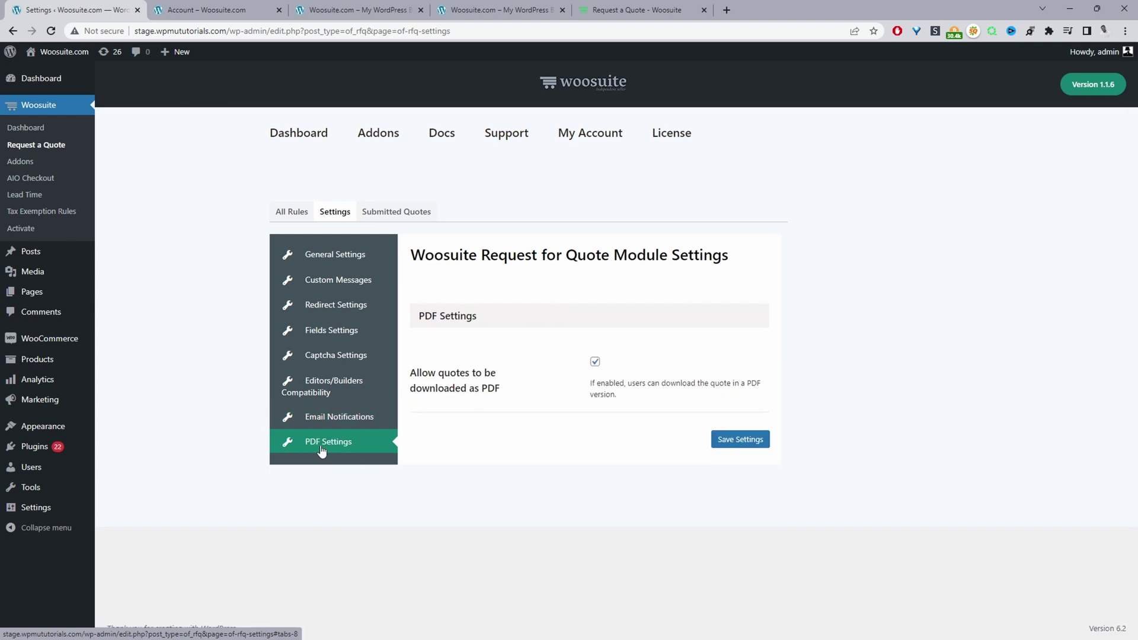